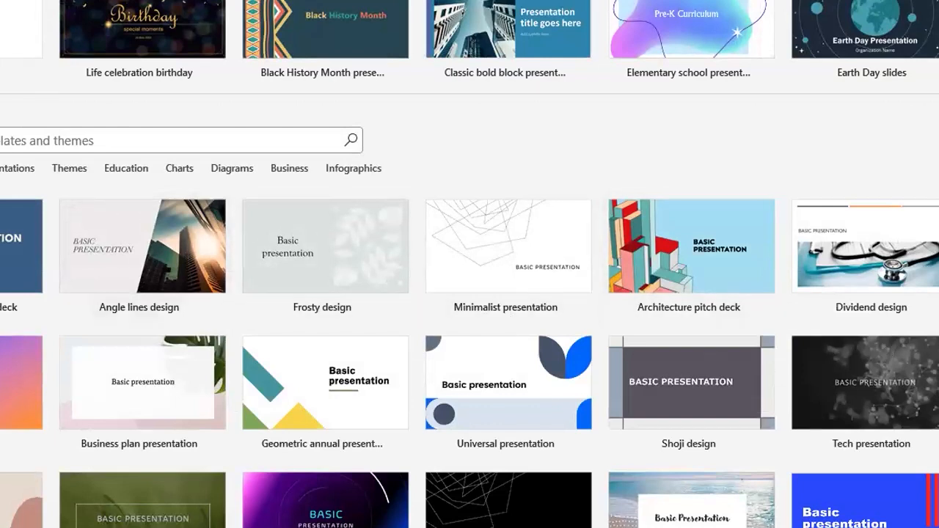
Step: Browse the available presentation templates and themes
scroll(531, 370, "down", 4)
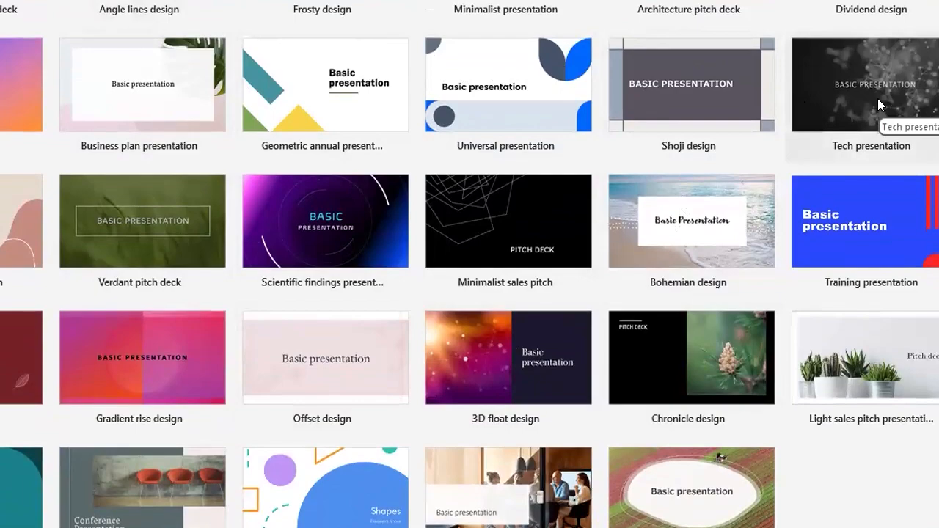
scroll(469, 293, "up", 4)
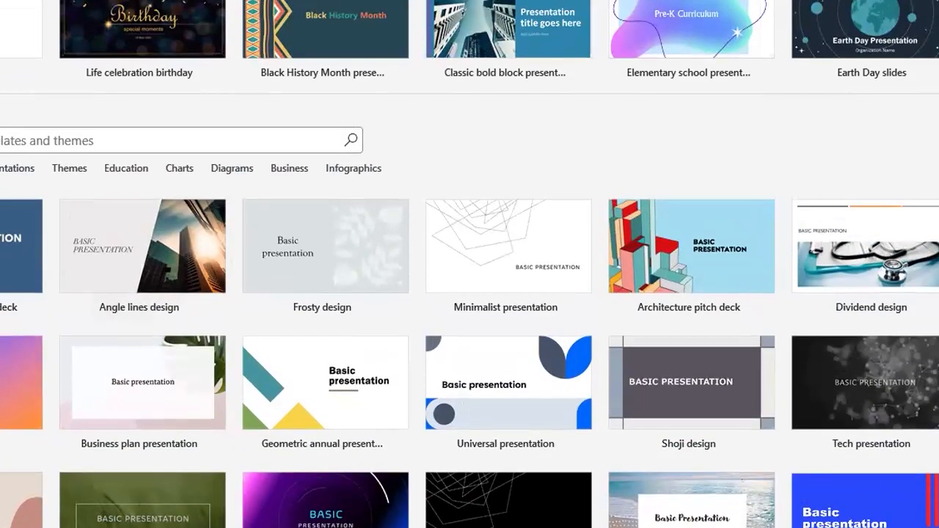
scroll(469, 293, "down", 3)
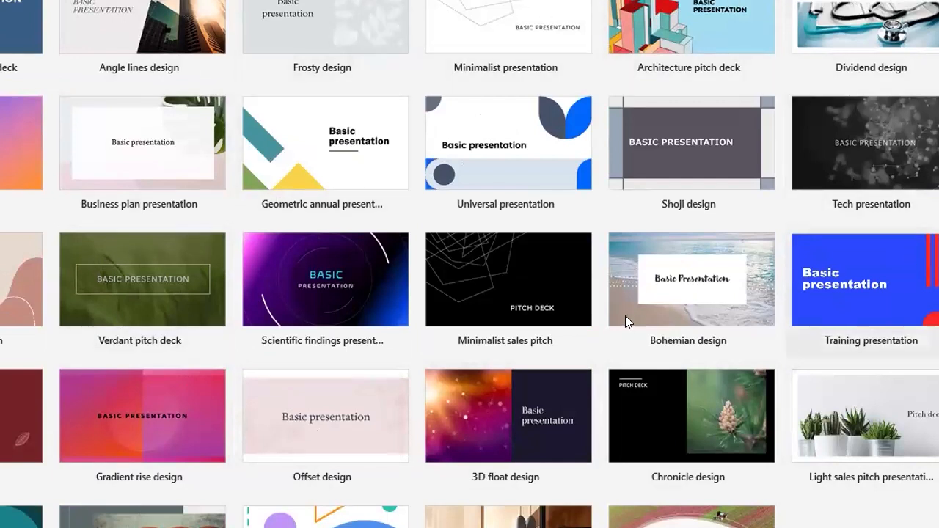
scroll(625, 317, "up", 3)
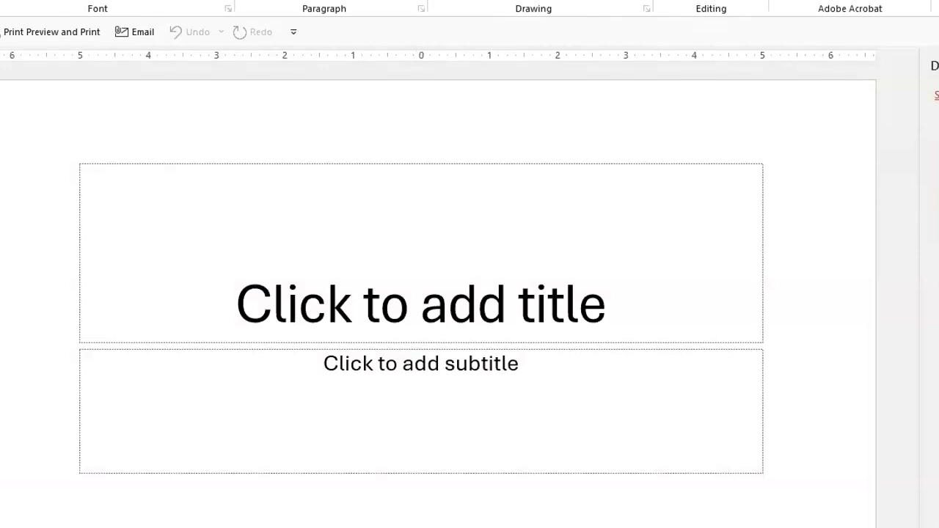
Step: Close the design suggestions pane and enter "HOW TO MAKE CHICKEN NOODLE SOUP" as the title on the first slide
left_click(938, 66)
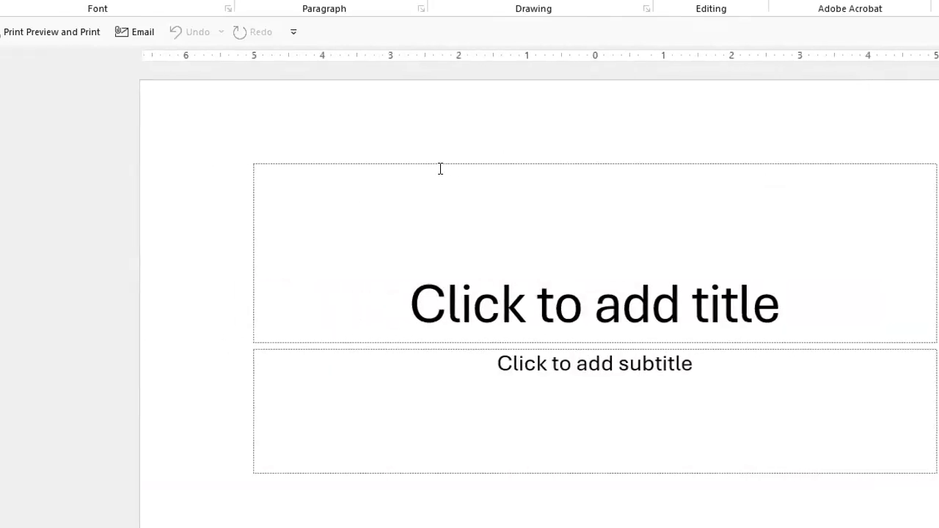
left_click(577, 305)
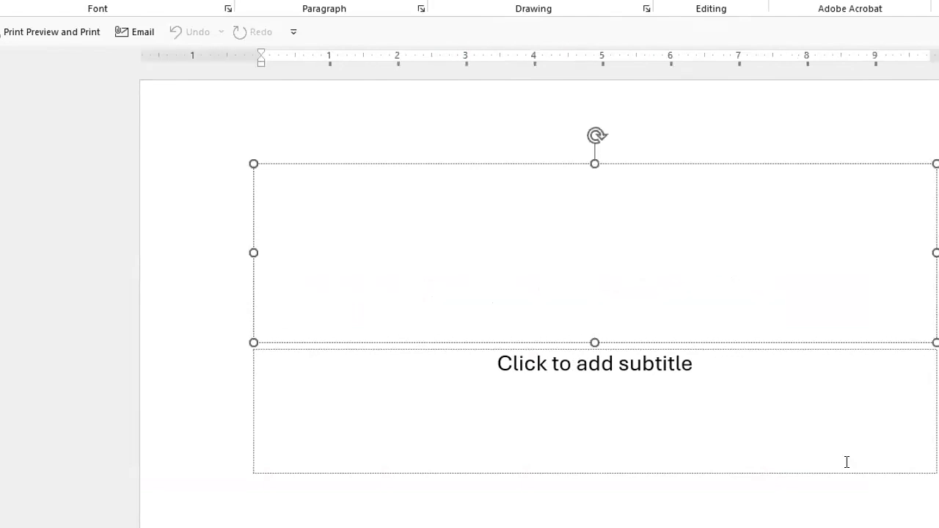
type("HOW")
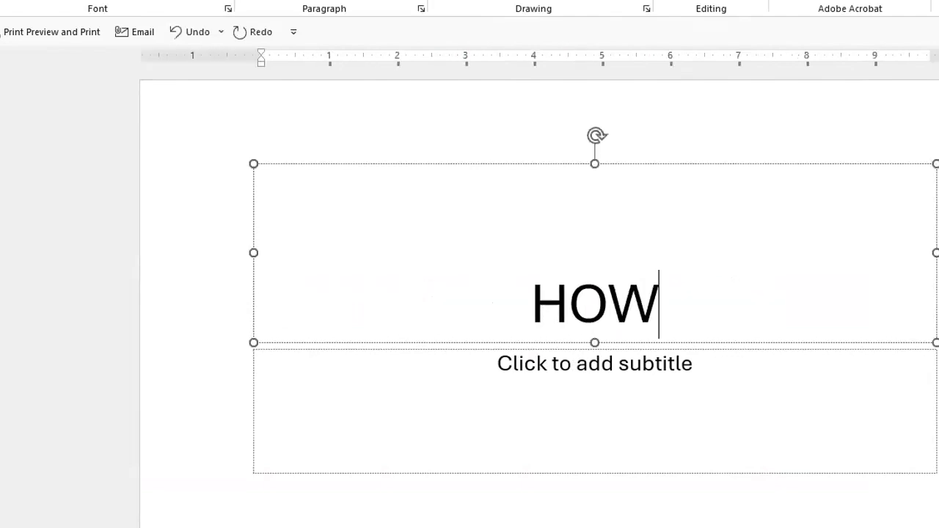
type(" C")
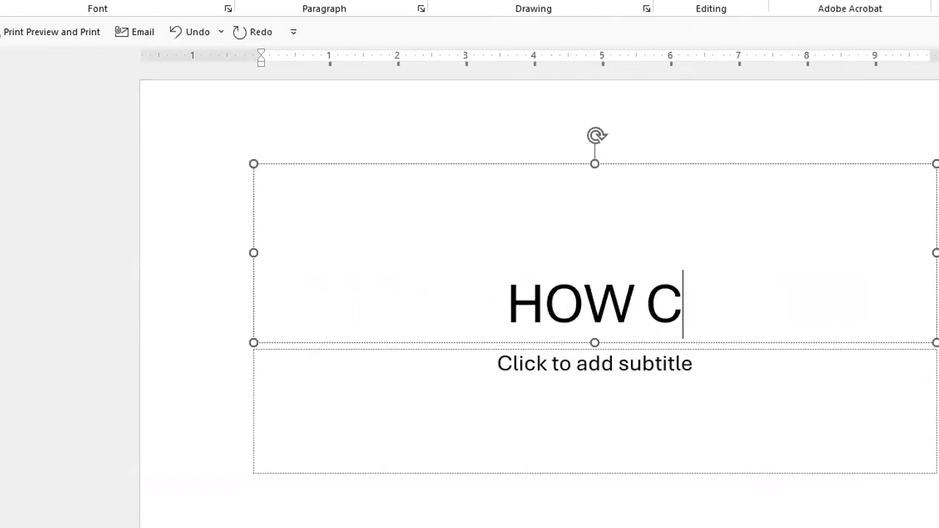
key("BackSpace")
type("TO MAKE CHICKEN NOODLE SOO")
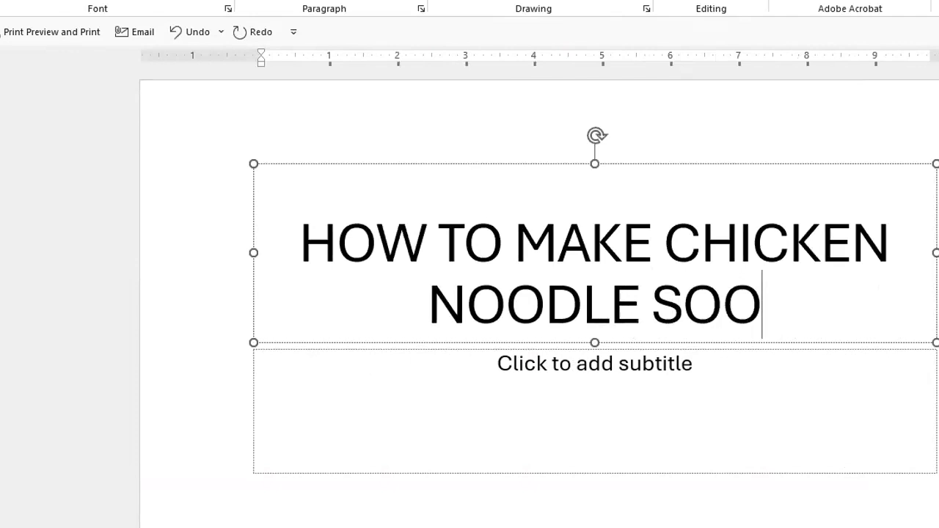
key("BackSpace")
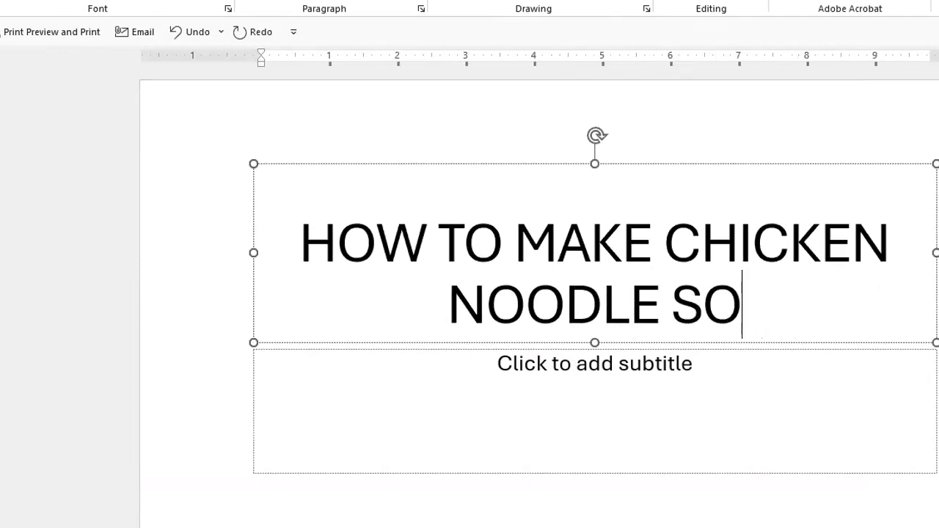
type("UP")
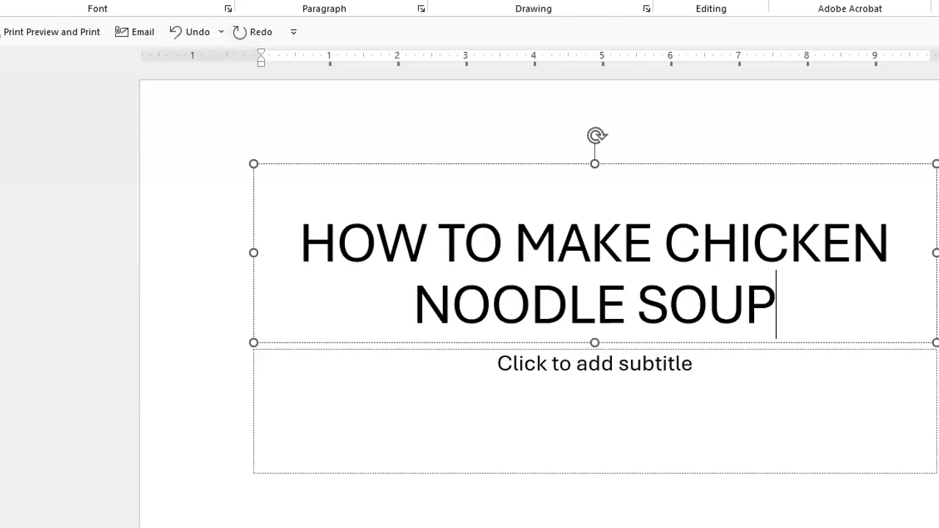
Step: Start the slide show of the presentation from the title slide
left_click(184, 1)
left_click(22, 1)
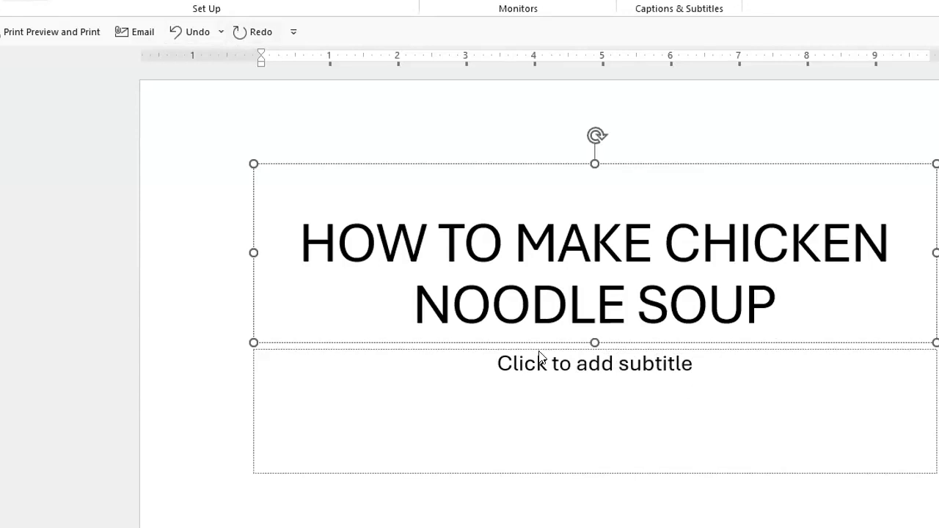
left_click(535, 383)
left_click(578, 411)
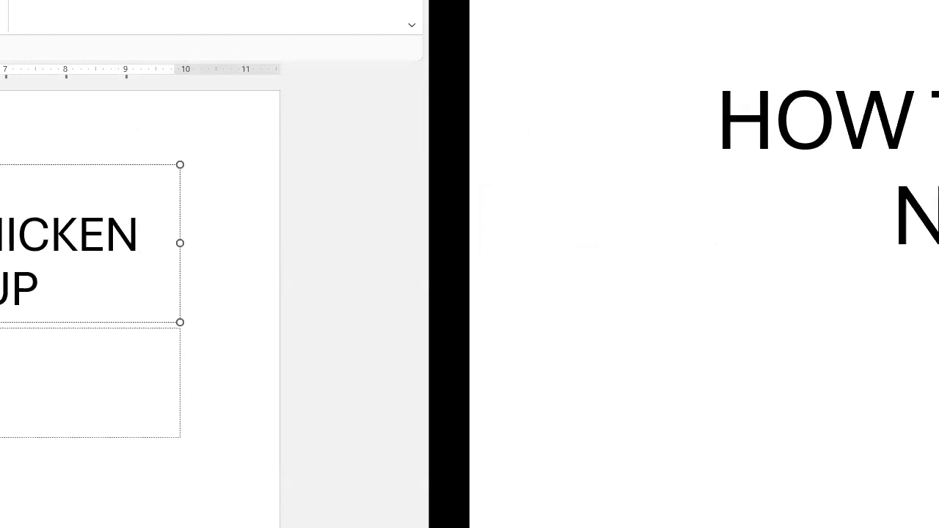
Step: Fill in the title slide's subtitle placeholder with a byline containing the author's name
left_click(30, 423)
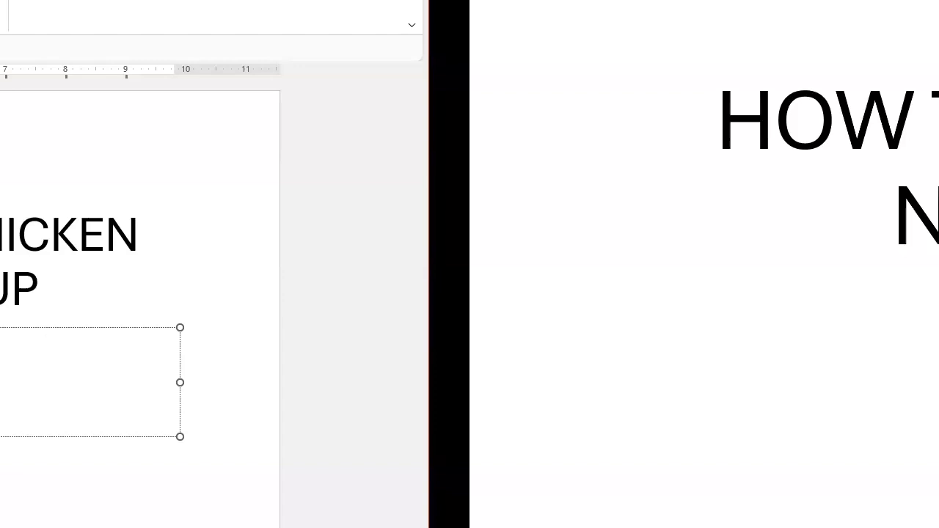
key("alt+n")
key("alt+h")
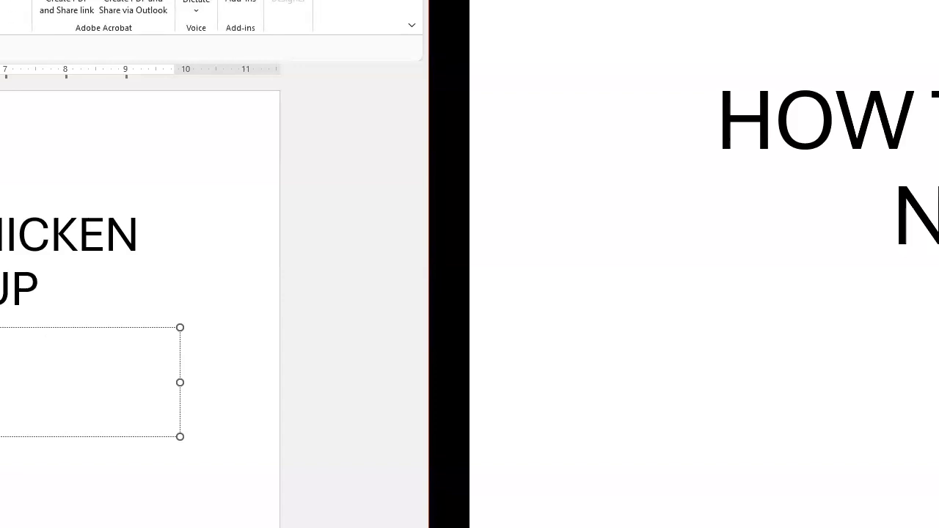
key("Escape")
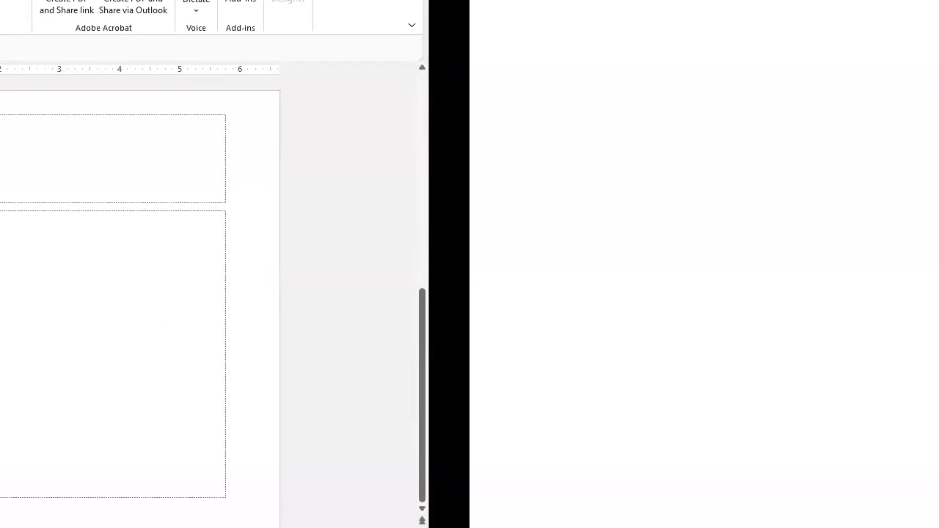
Step: Add another slide with a title and content layout and title it "Ingredients"
key("ctrl+m")
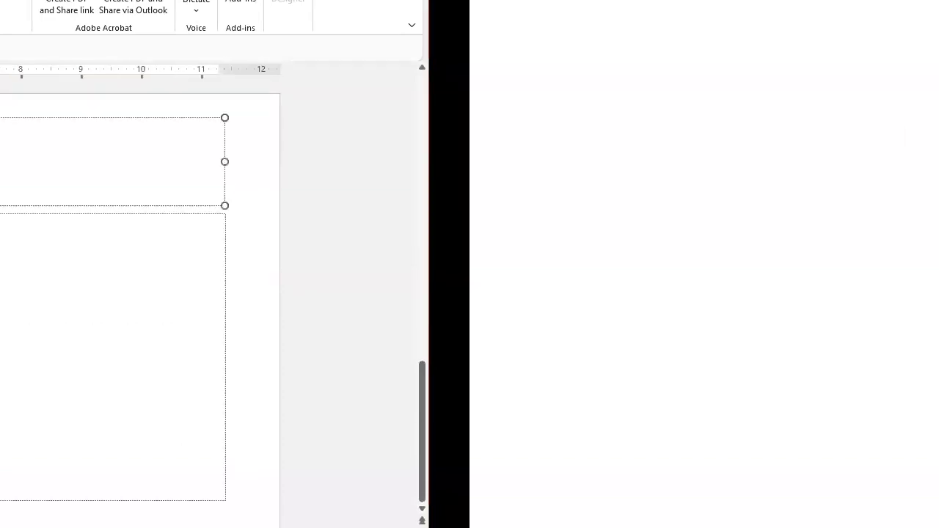
type("Ingrede")
key("BackSpace")
type("ients")
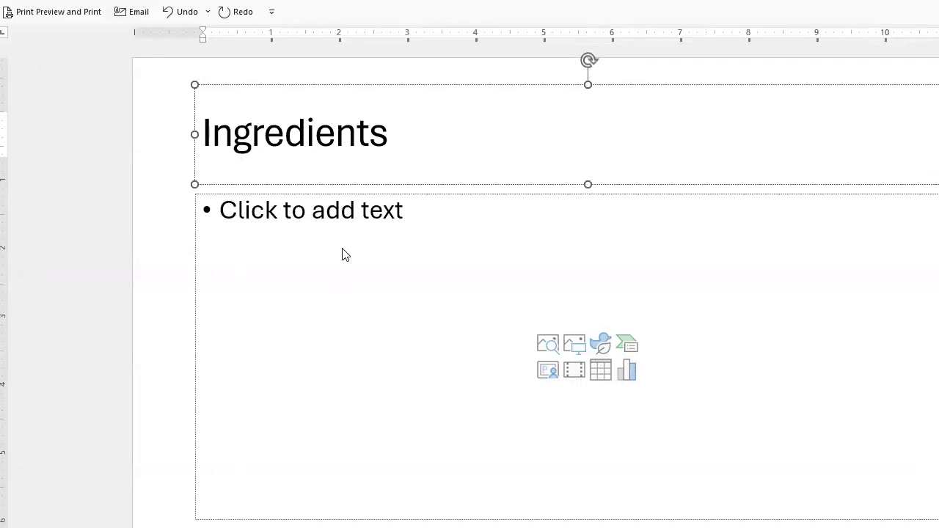
Step: Return to the title slide and move its title box slightly up
left_click(1, 132)
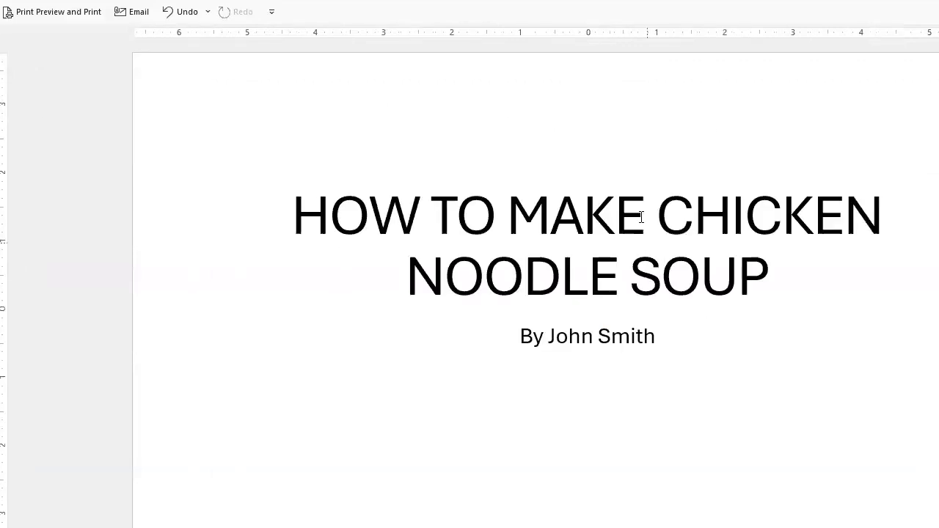
left_click(641, 217)
left_click(772, 282)
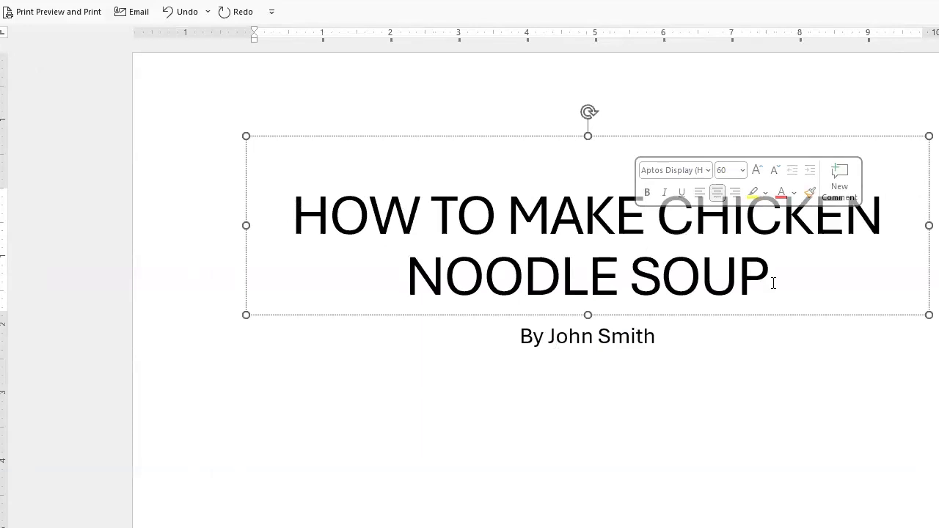
left_click(683, 139)
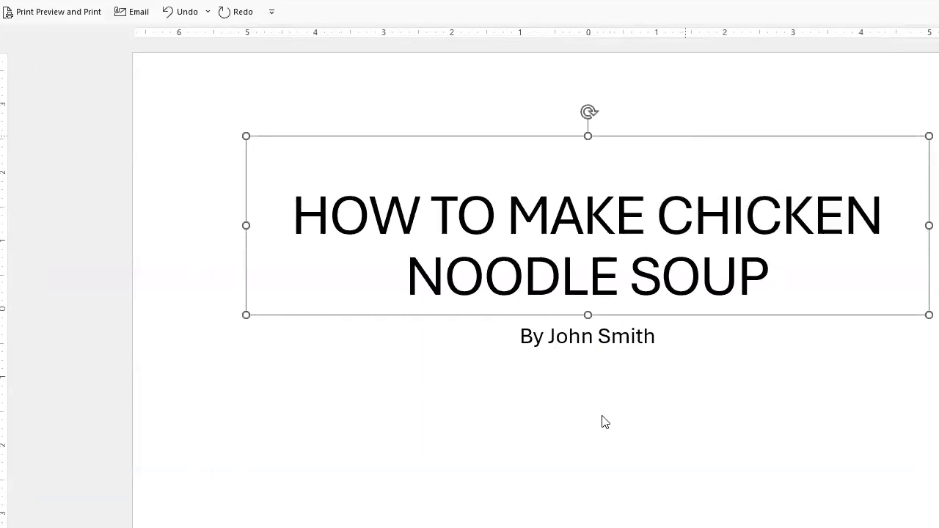
left_click(209, 177)
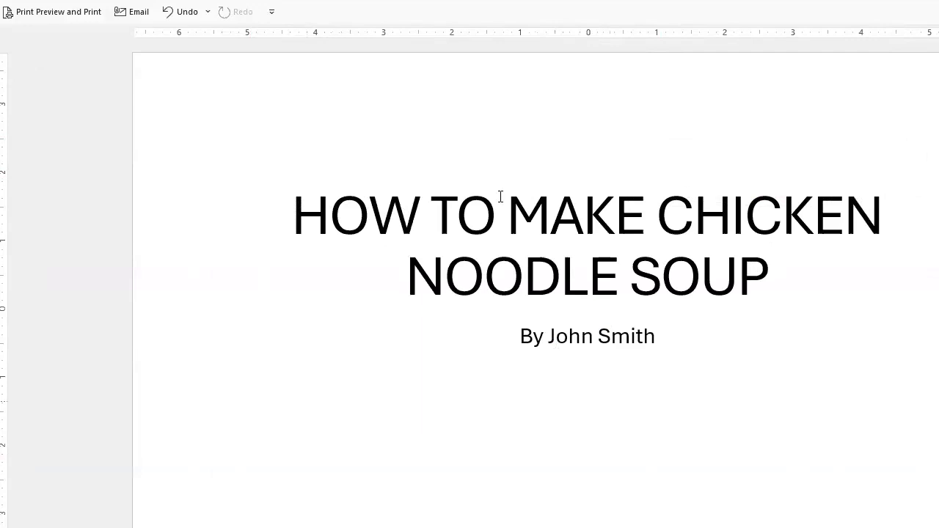
left_click(741, 222)
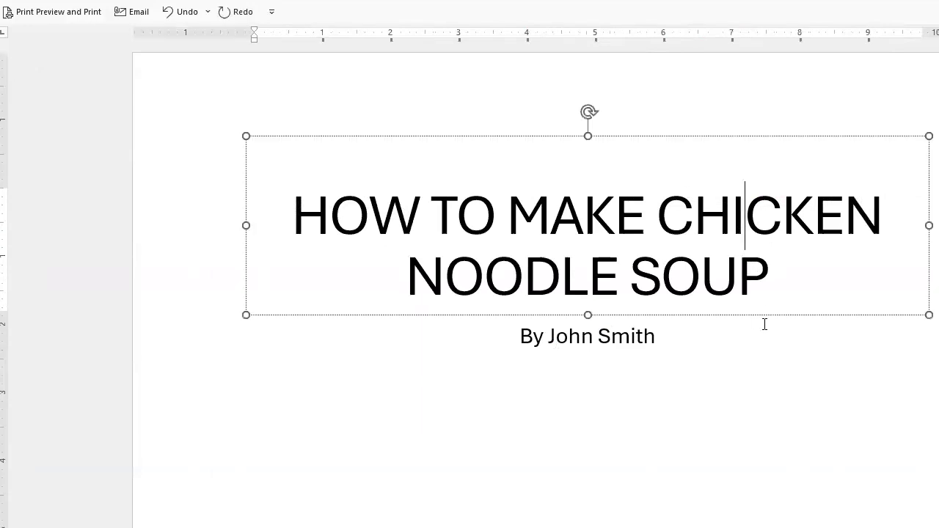
left_click(765, 300)
mouse_move(766, 300)
left_mouse_down()
mouse_move(765, 285)
mouse_move(765, 318)
mouse_move(774, 287)
left_mouse_up()
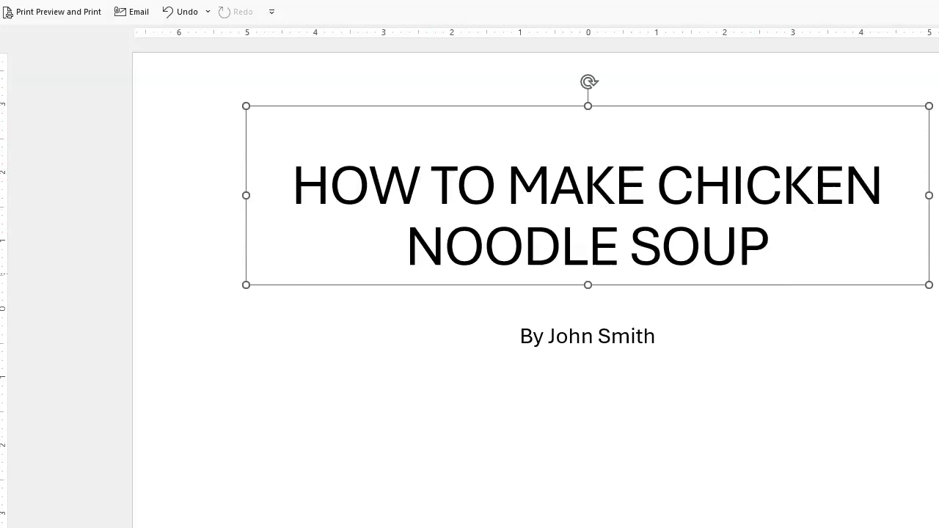
Step: Move the title box toward the slide's upper right and the subtitle box toward the slide's lower left
left_click(938, 274)
left_click(808, 236)
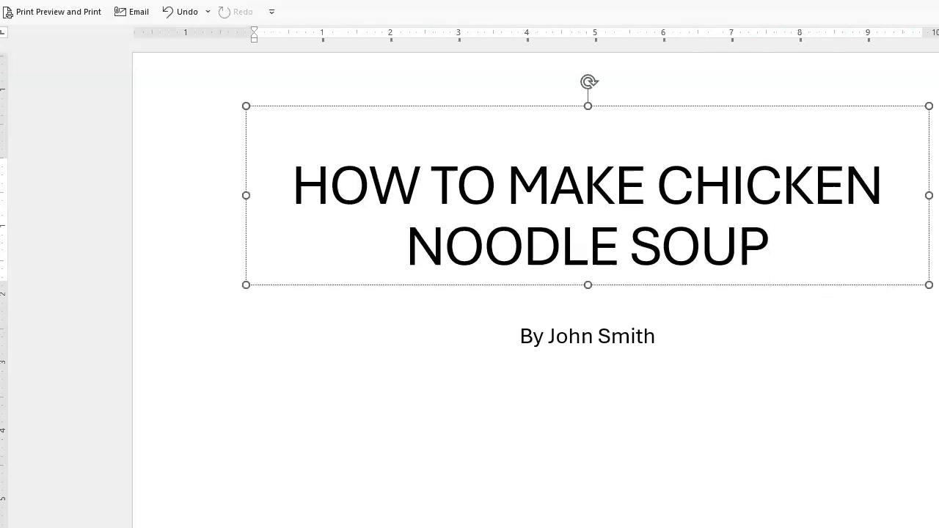
left_click(840, 182)
left_click(756, 106)
left_click_drag(757, 106, 864, 50)
left_click(628, 335)
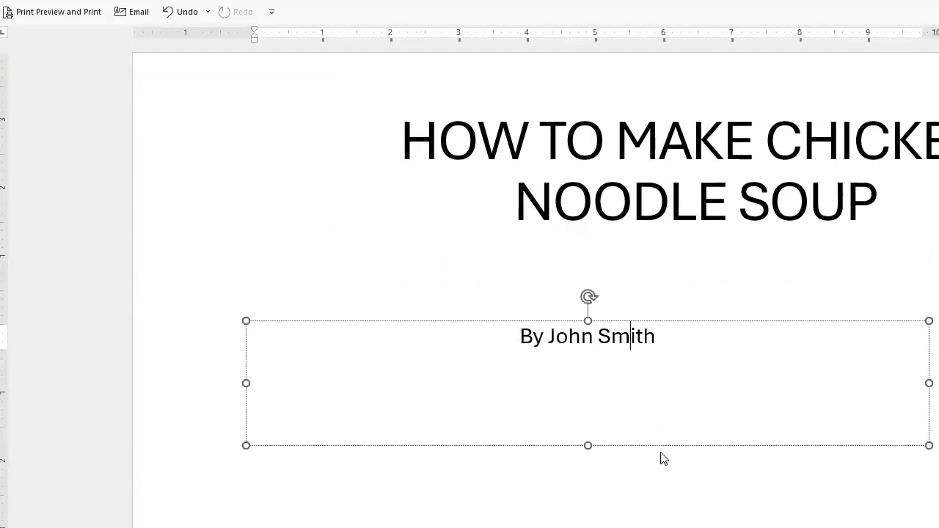
left_click_drag(663, 447, 540, 527)
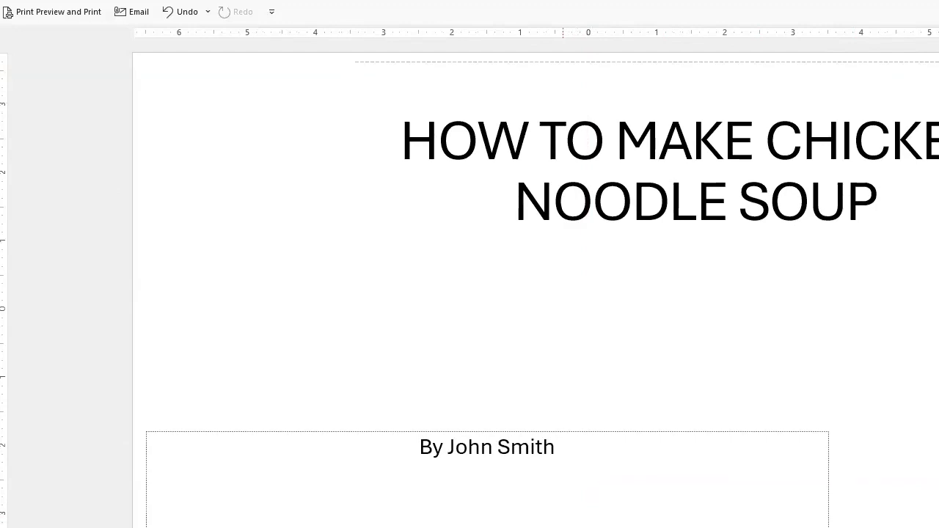
Step: Center the title box horizontally on the slide and place it near the slide's upper edge
left_click(783, 134)
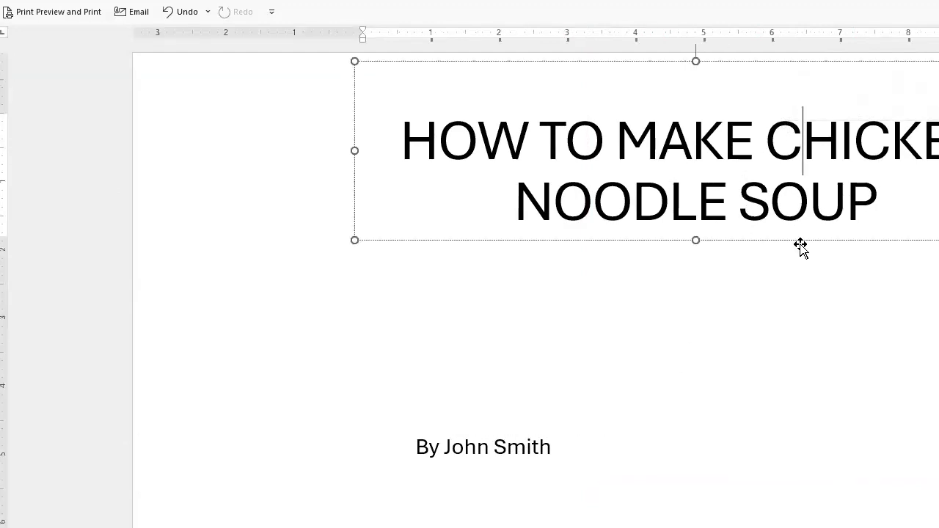
left_click_drag(809, 242, 698, 255)
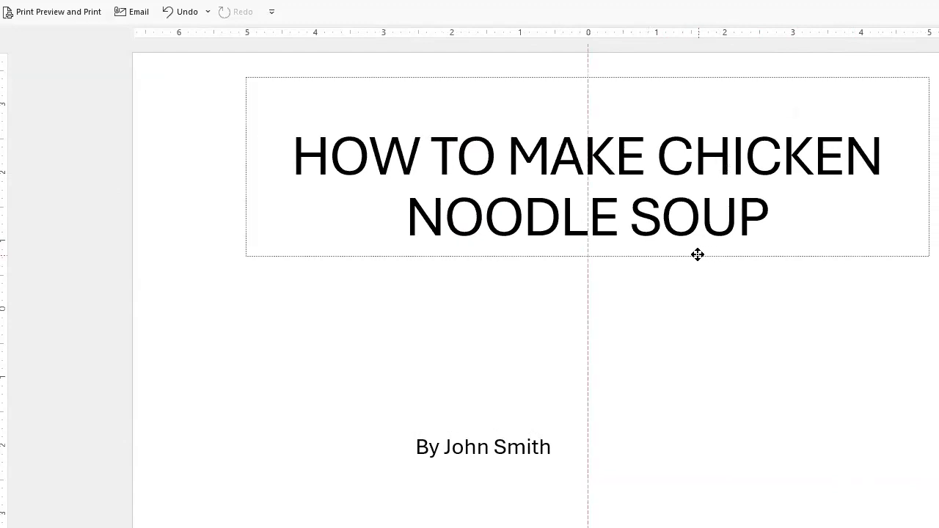
left_click_drag(698, 254, 698, 254)
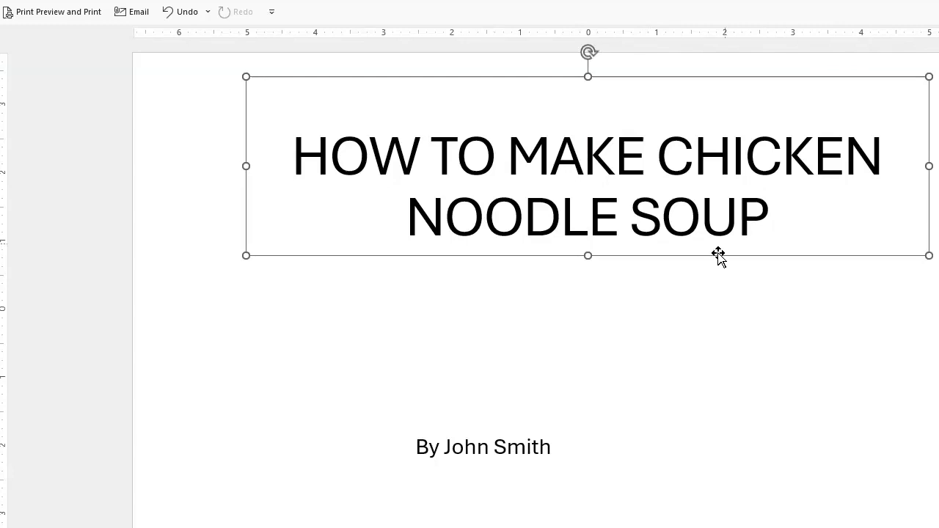
left_click_drag(719, 258, 719, 381)
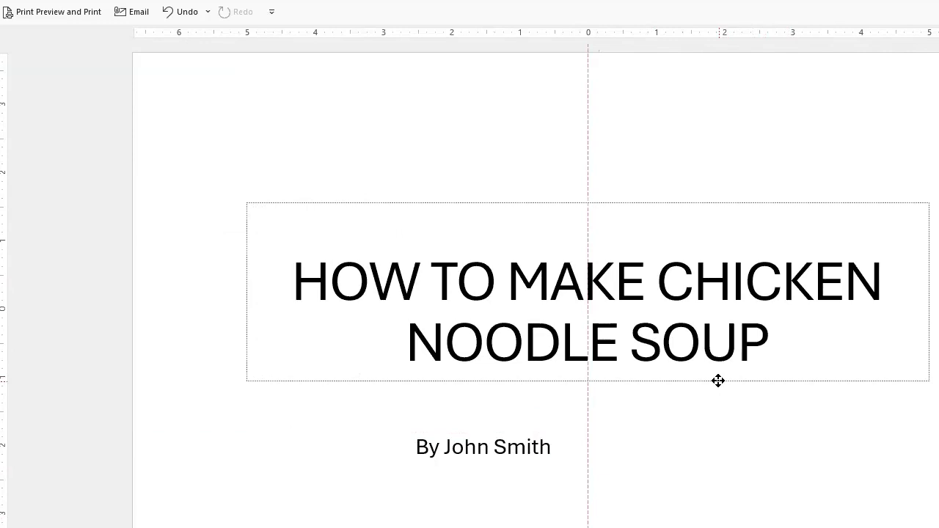
left_click_drag(716, 375, 712, 265)
Step: Increase the title's font size by two increments and make its text box wider and taller
key("ctrl+z")
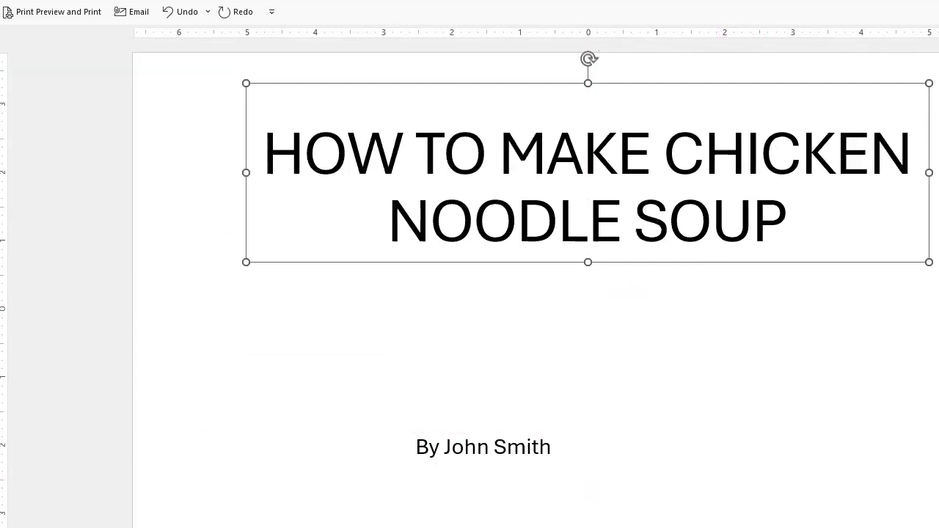
left_click_drag(246, 262, 171, 271)
left_click_drag(929, 271, 938, 299)
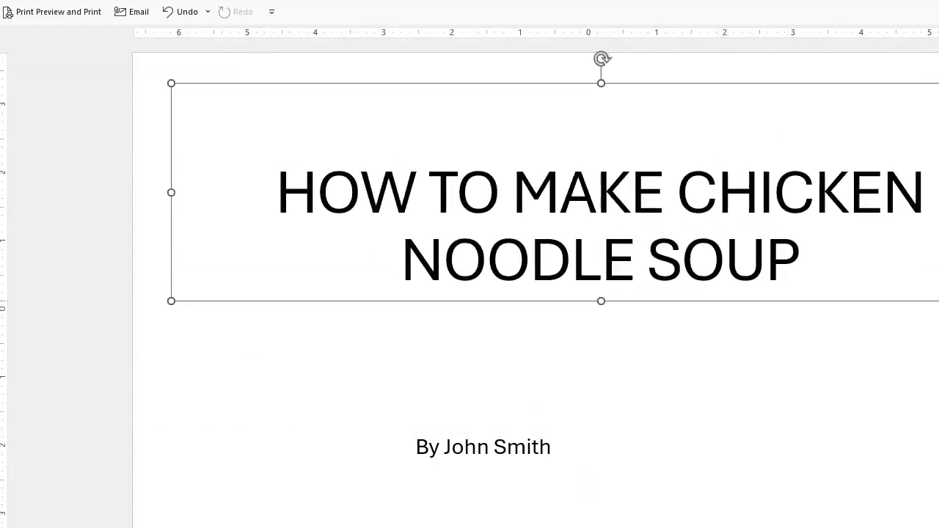
left_click_drag(601, 300, 608, 371)
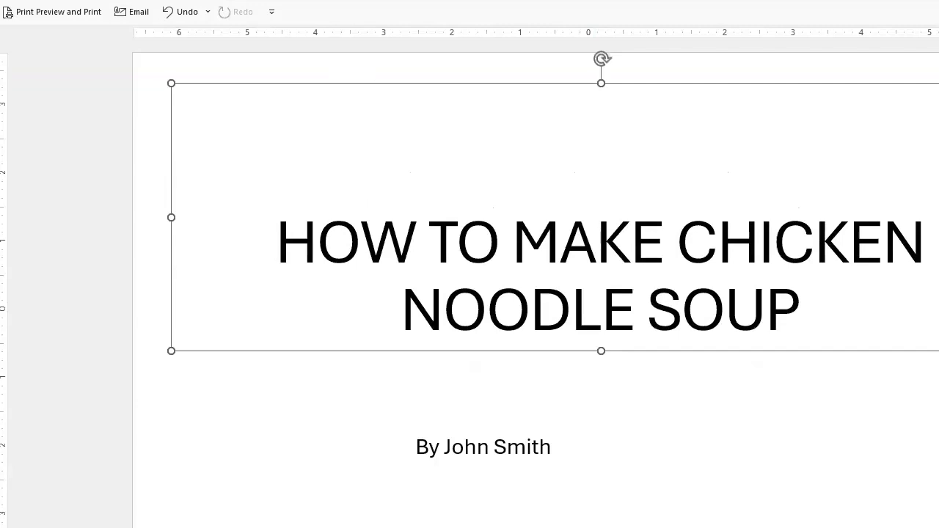
key("ctrl+z")
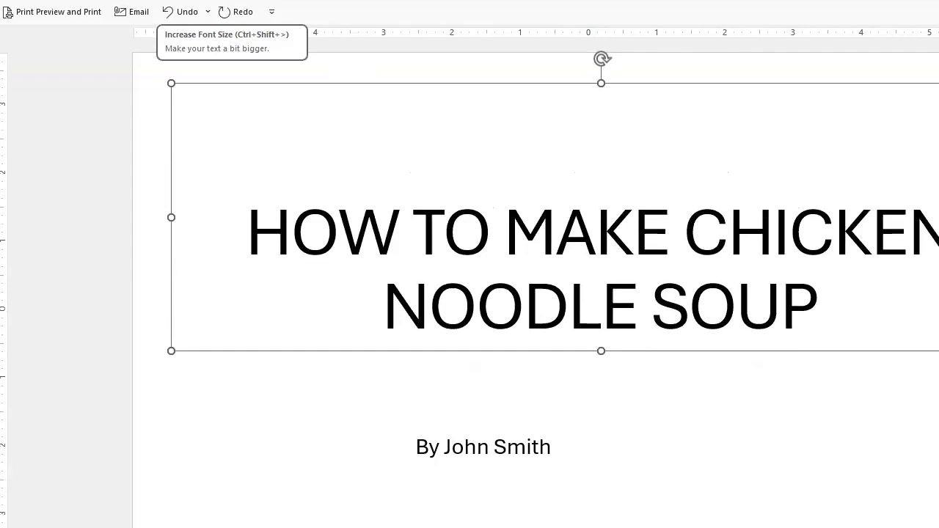
Step: Try out larger and smaller font sizes on the title of the title slide
left_click(159, 0)
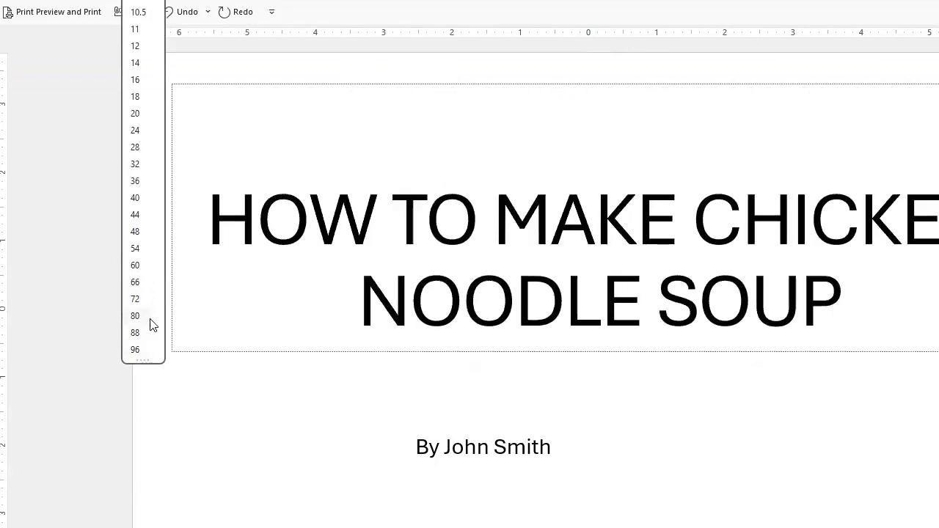
left_click(251, 404)
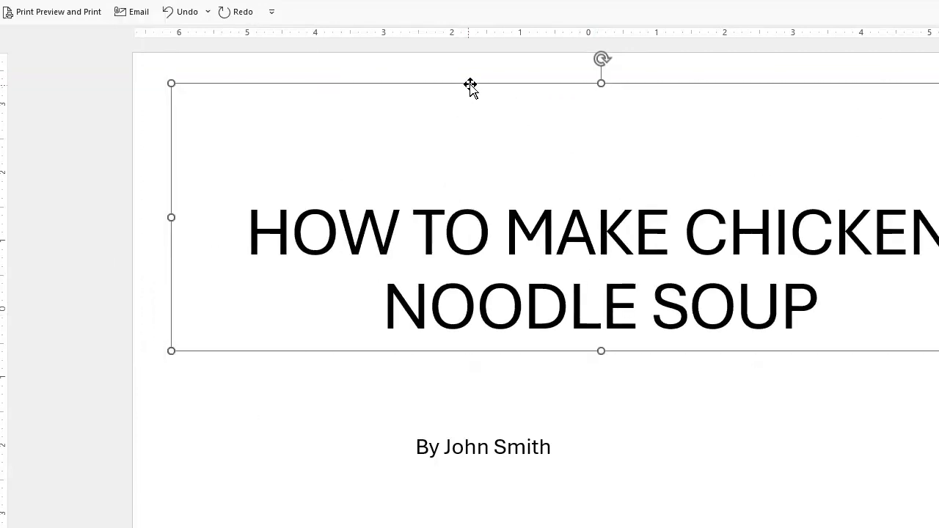
key("ctrl+shift+period")
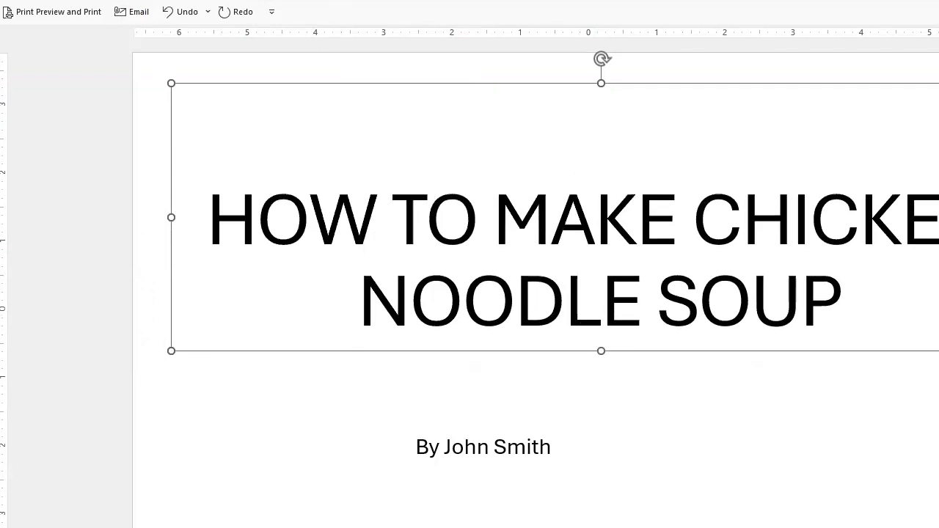
key("ctrl+shift+comma")
key("ctrl+shift+comma")
key("ctrl+shift+comma")
key("ctrl+shift+comma")
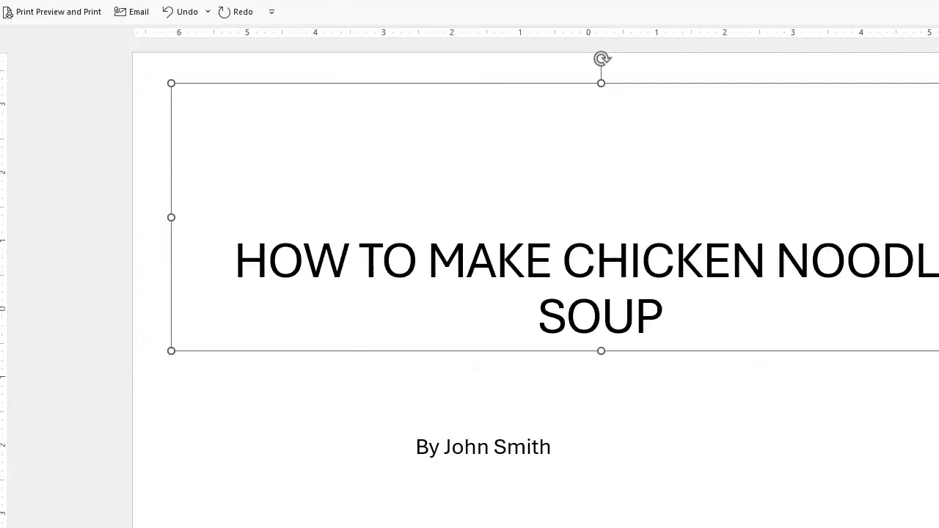
key("ctrl+shift+period")
key("ctrl+shift+period")
key("ctrl+shift+period")
key("ctrl+shift+period")
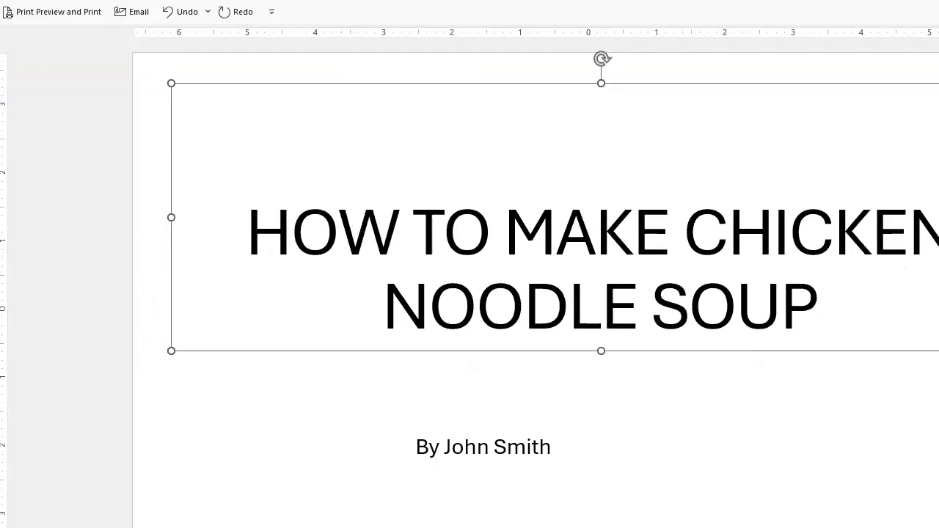
Step: Make the title bold and reduce the height of its text box from the lower edge
key("ctrl+b")
left_click_drag(603, 326, 601, 249)
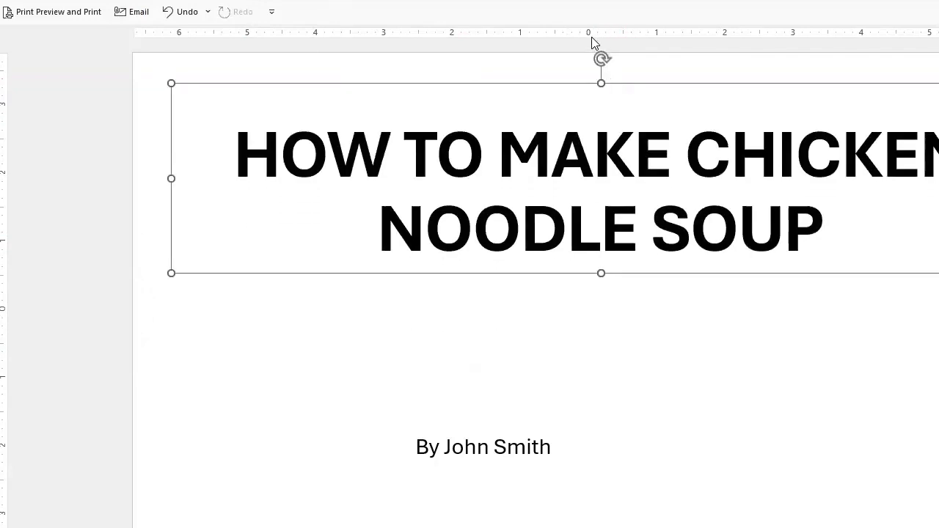
Step: Center the title box horizontally on the slide and move the subtitle box up, centered beneath it
left_click_drag(648, 82, 638, 86)
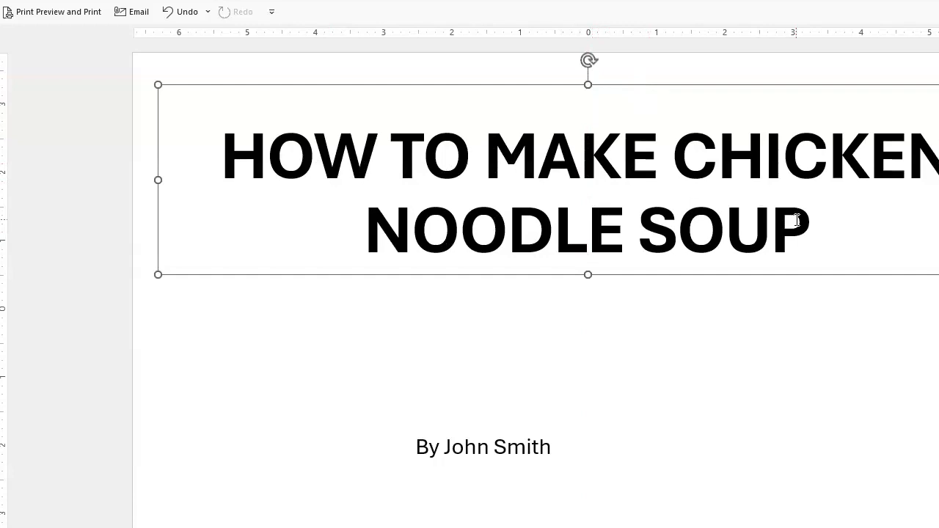
left_click(539, 447)
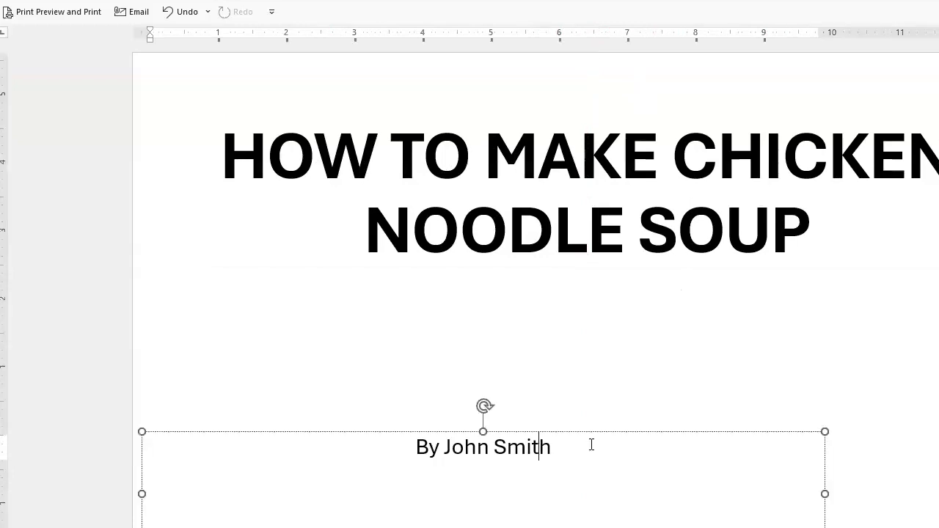
left_click_drag(599, 431, 701, 373)
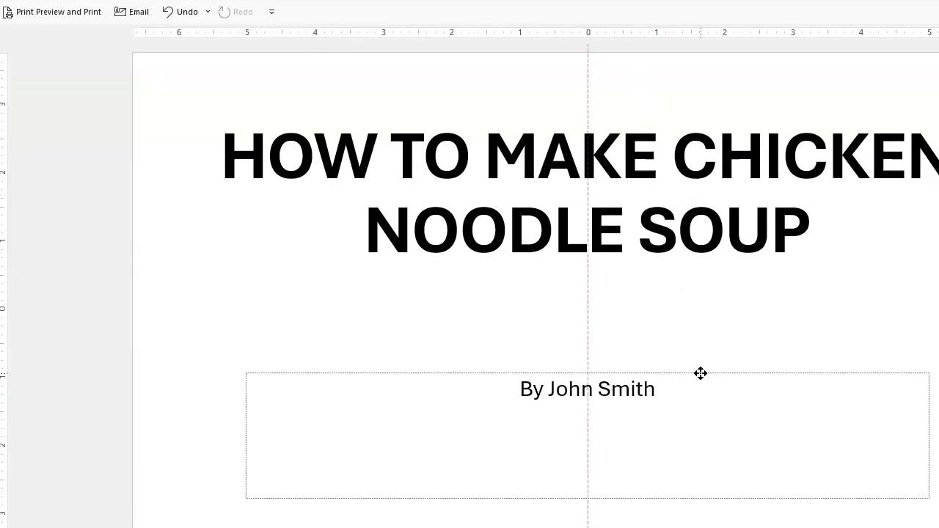
left_click_drag(701, 373, 700, 373)
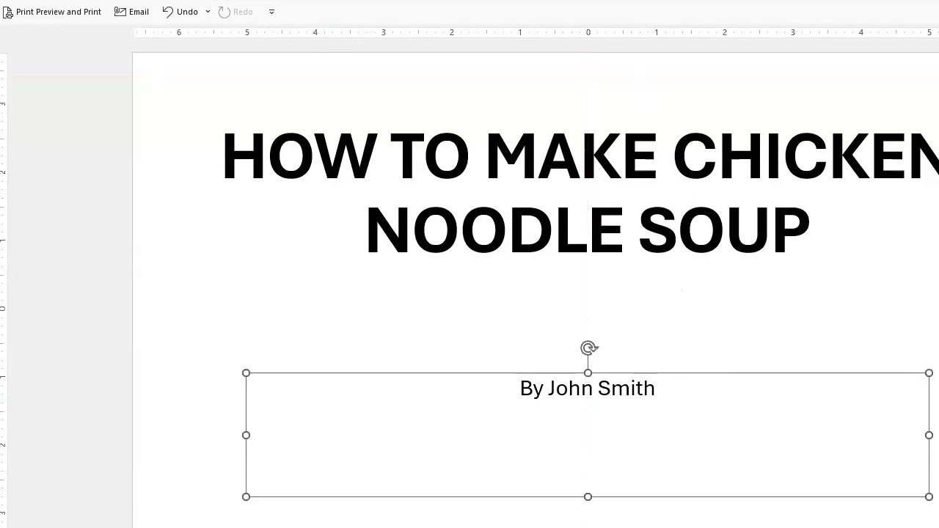
Step: Increase the subtitle's font size by four increments and deselect its text box
key("ctrl+shift+period")
key("ctrl+shift+period")
key("ctrl+shift+period")
key("ctrl+shift+period")
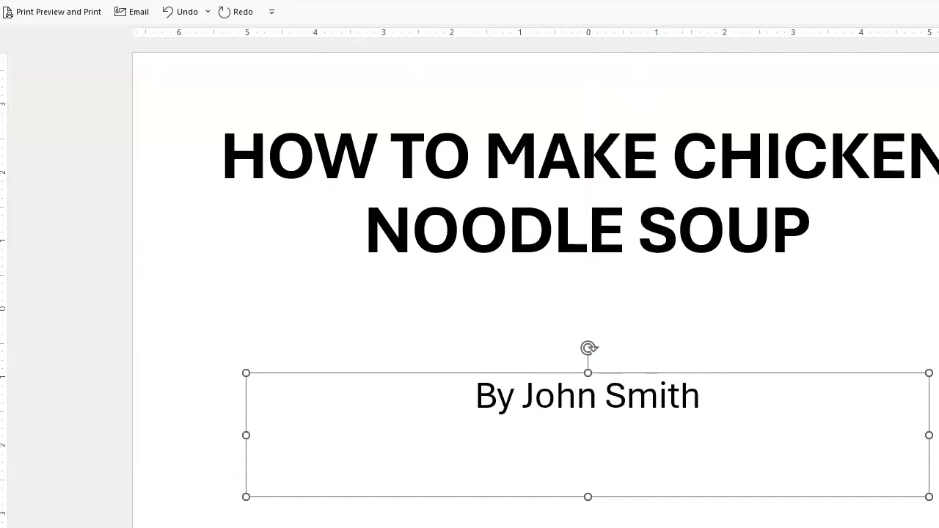
left_click(722, 477)
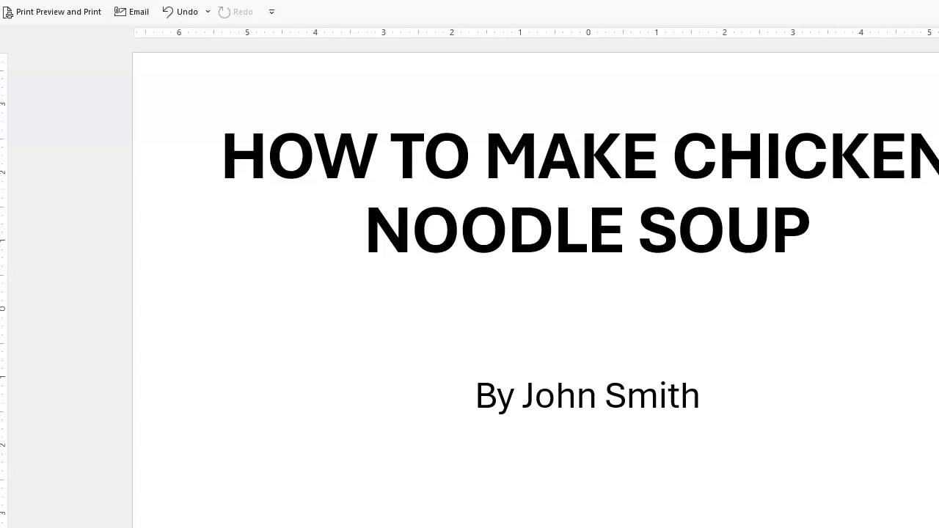
Step: Delete the existing Ingredients slide from the presentation
left_click(0, 220)
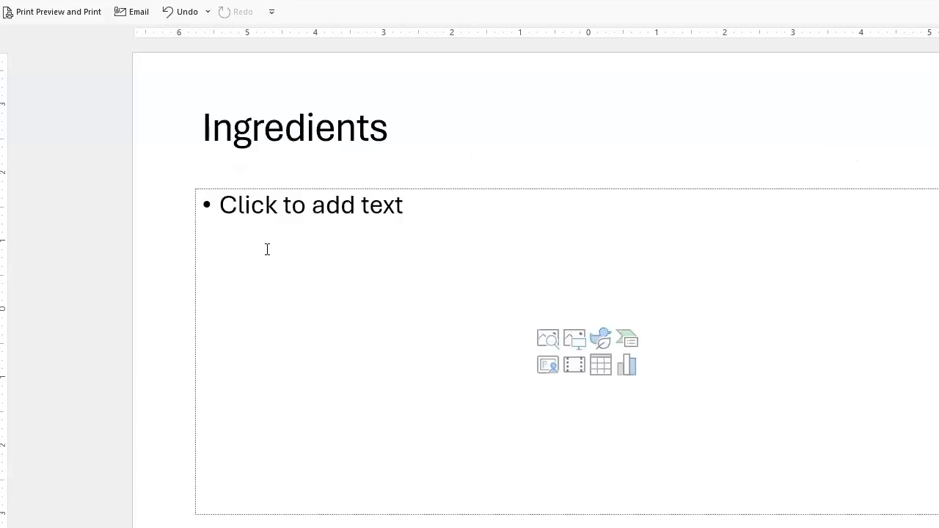
right_click(0, 219)
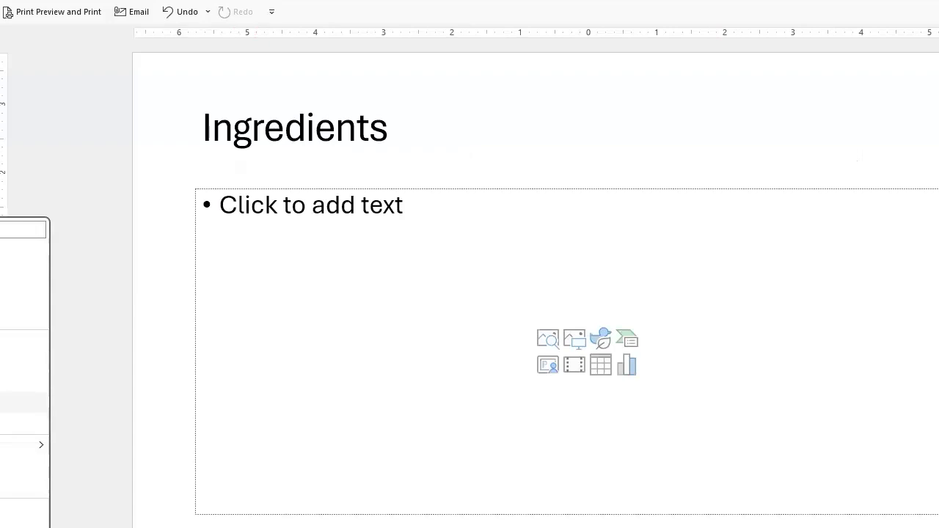
left_click(0, 402)
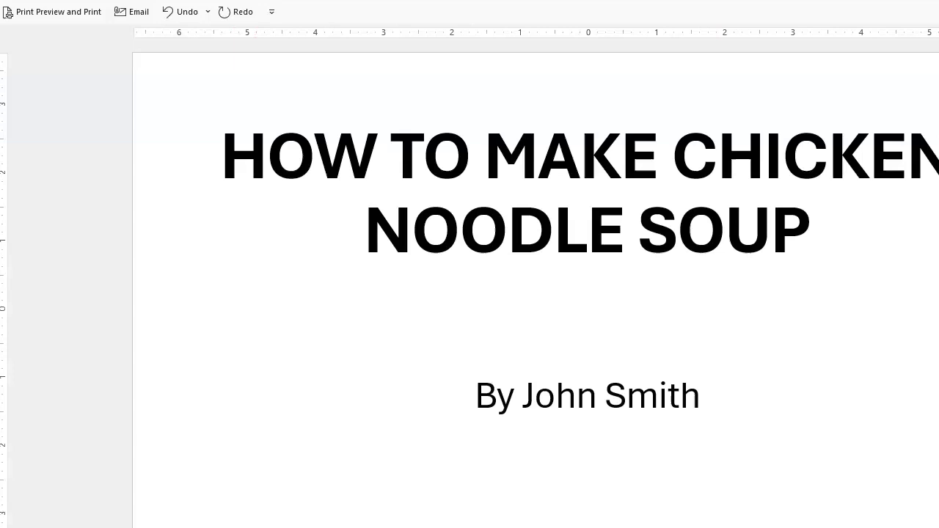
Step: Insert a new slide with the Two Content layout after the title slide
key("alt+h")
key("i")
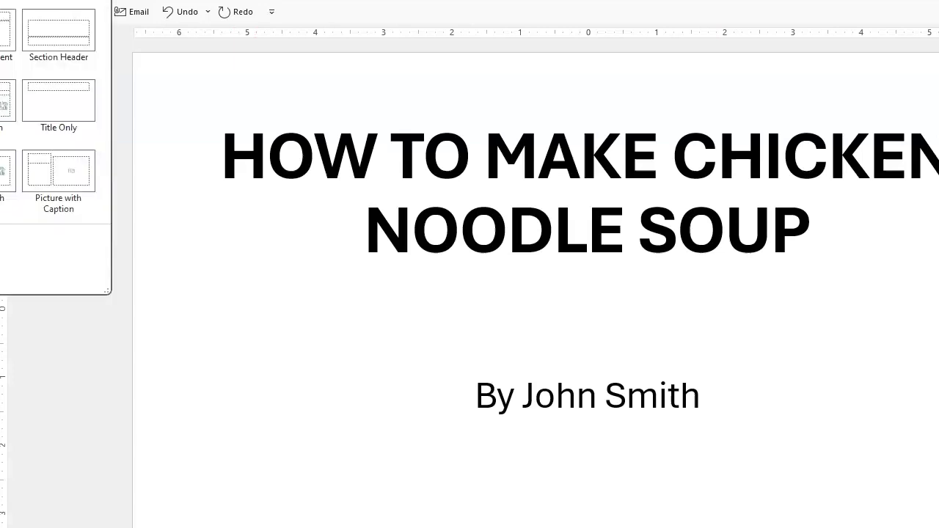
left_click(0, 100)
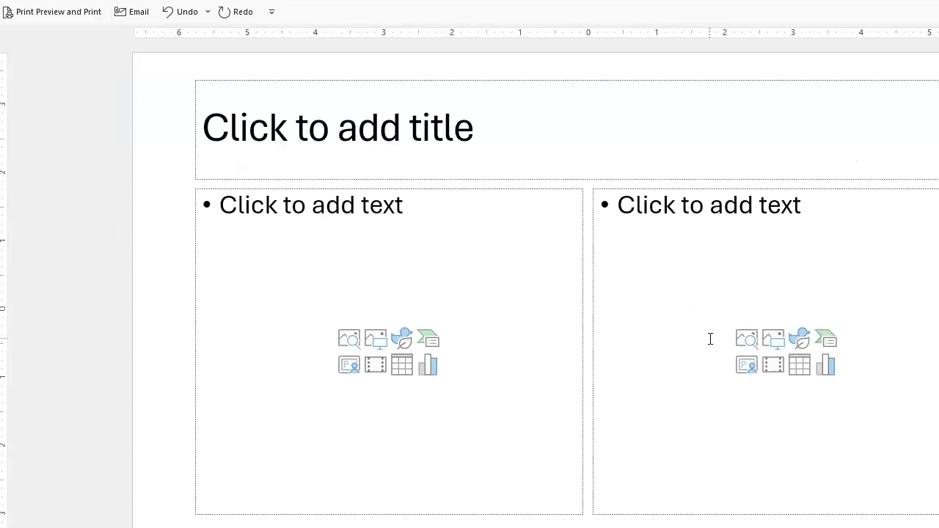
Step: Enter "INGREDIENTS FOR CHICKEN NOODLE SOUP" as the title of the new two-column slide
left_click(441, 144)
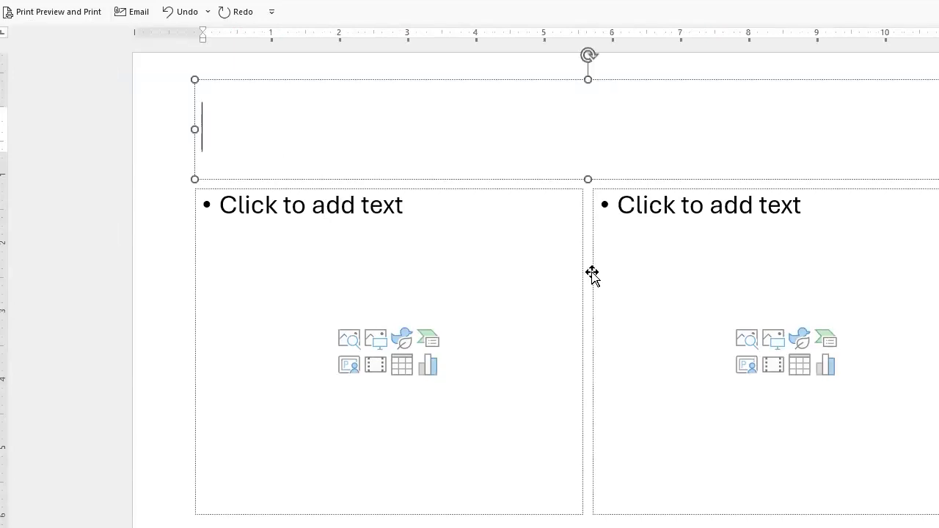
type("INGREDIENTS")
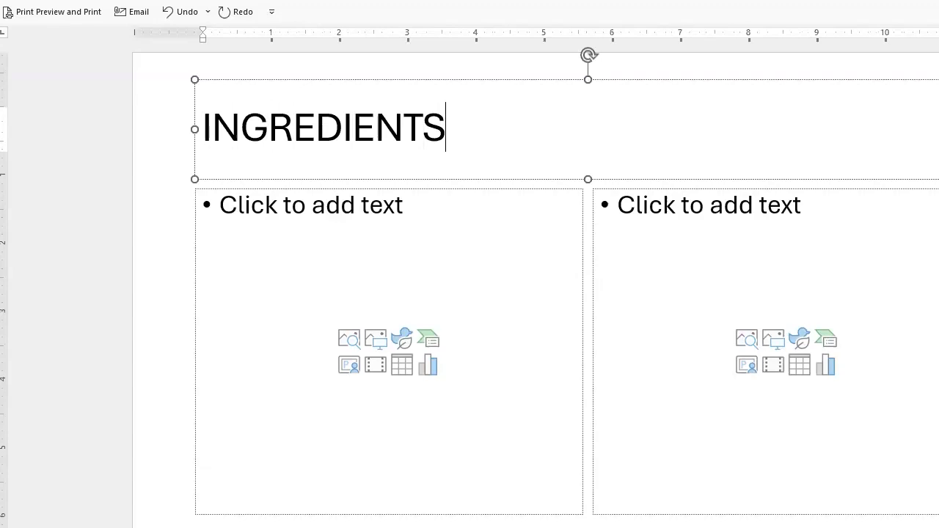
type(" FOR CH")
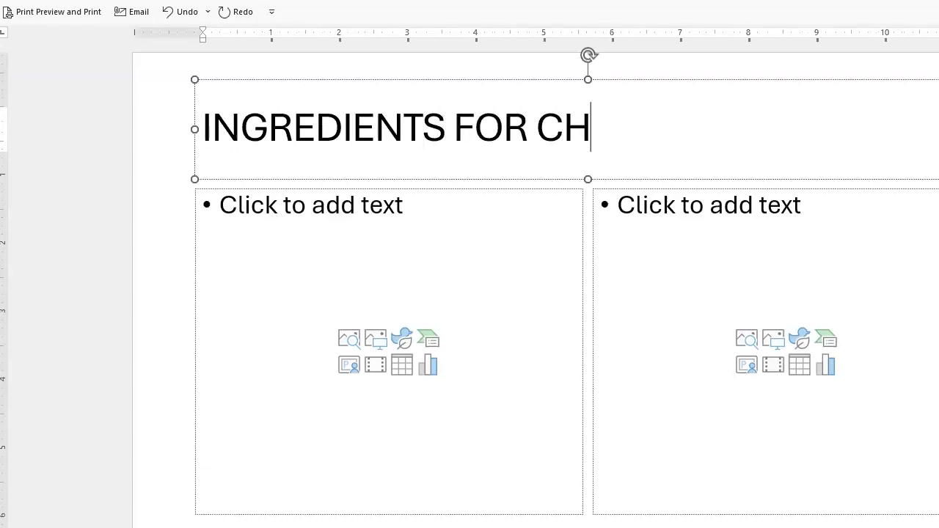
type("ICKEN NOODLE SOUP")
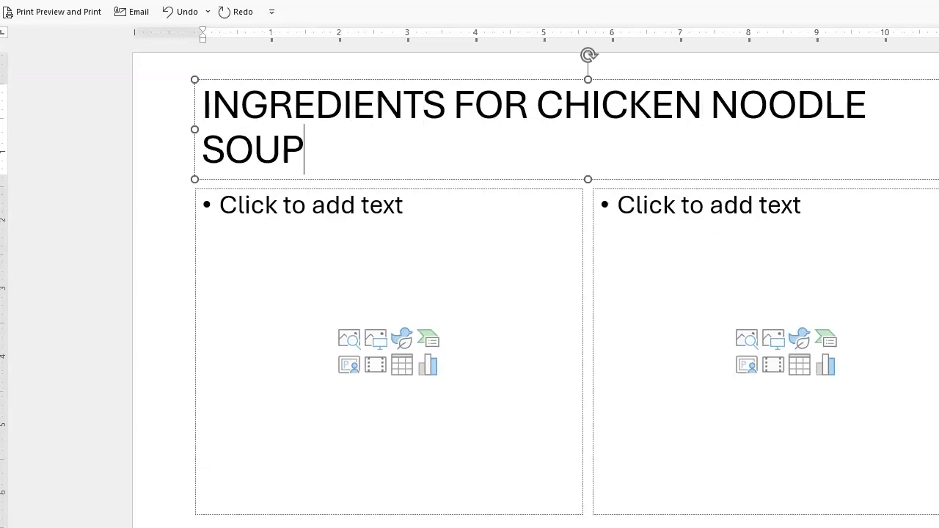
Step: Widen the ingredients title box on both sides so the title fits on one line
key("Escape")
key("Escape")
left_click(272, 176)
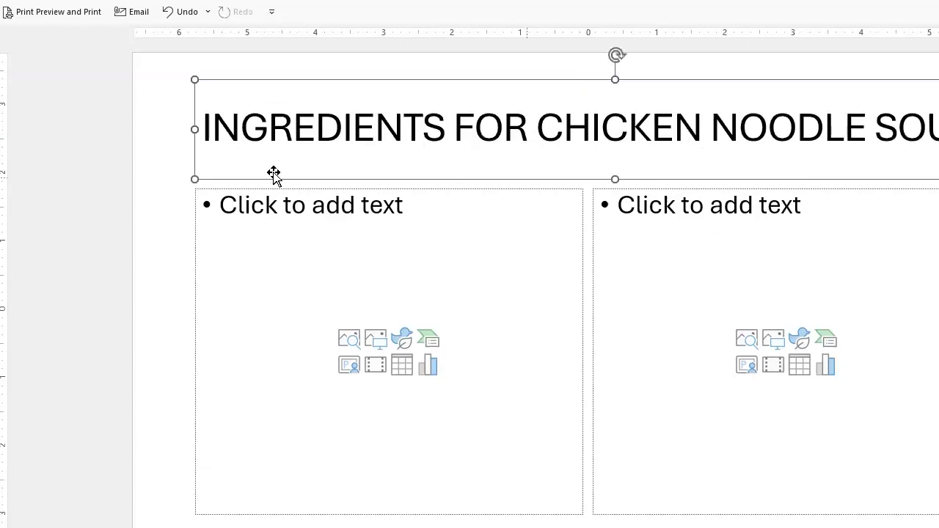
left_click_drag(184, 130, 143, 135)
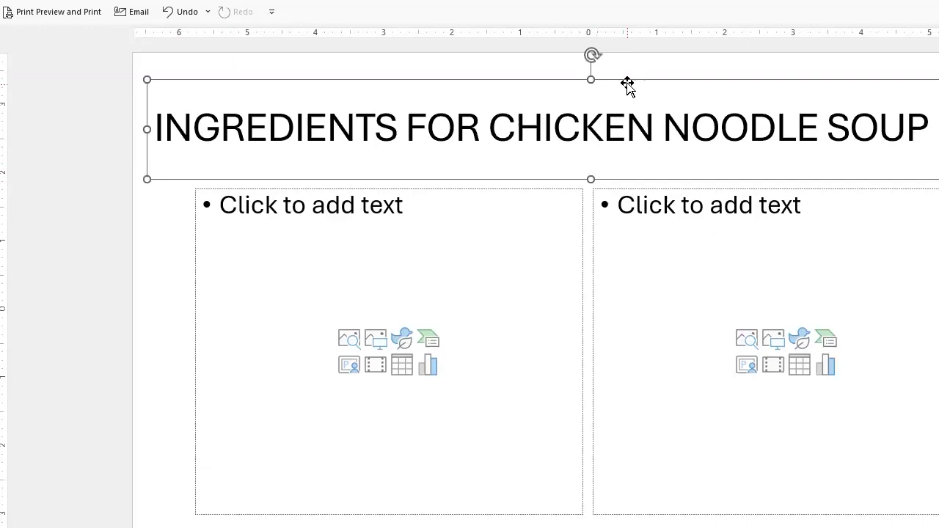
Step: Move the ingredients title box slightly up and make its text bold
mouse_move(627, 81)
left_mouse_down()
mouse_move(639, 83)
mouse_move(621, 78)
mouse_move(632, 78)
left_mouse_up()
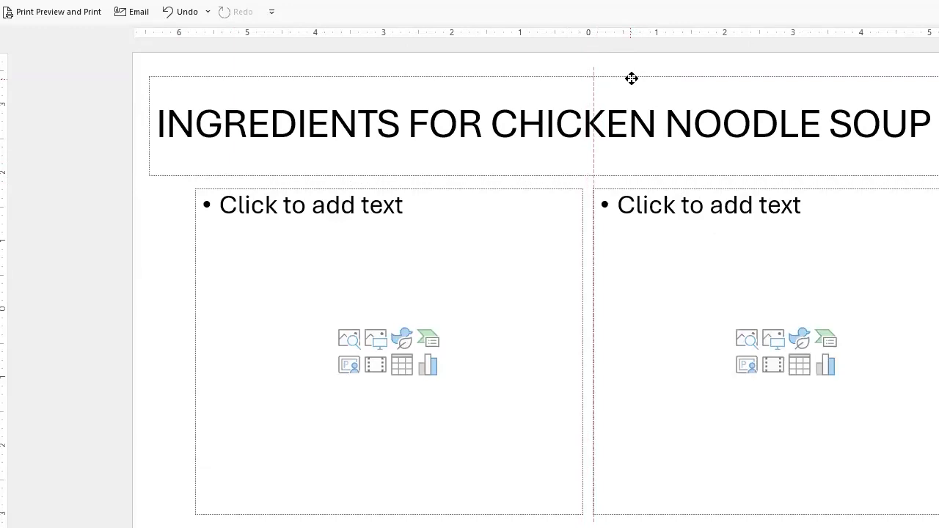
left_click_drag(632, 78, 632, 78)
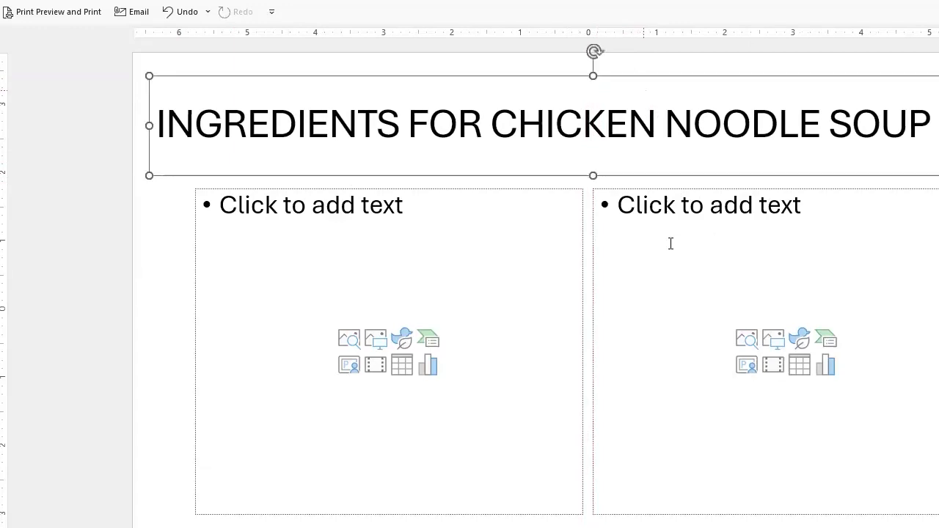
left_click(517, 134)
key("ctrl+z")
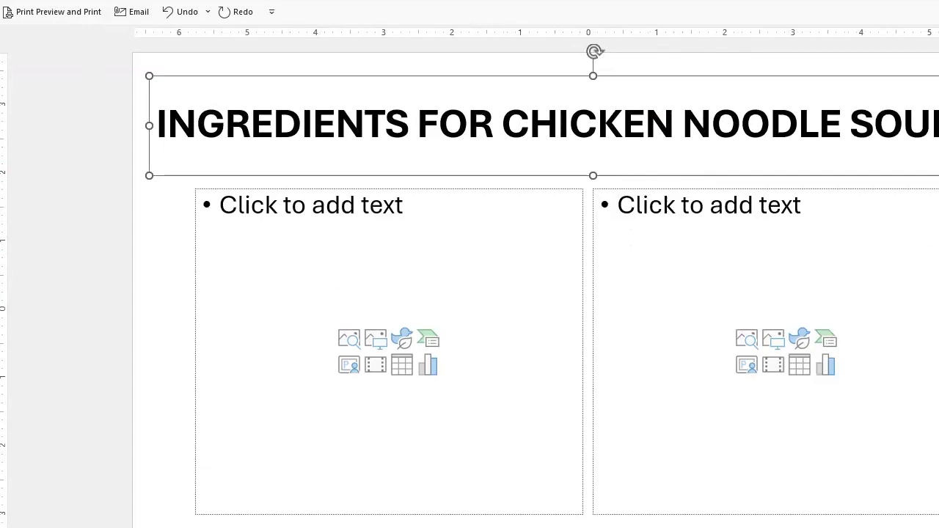
Step: Fill the slide's left content box with the bullets Noodles, Chicken broth, Chopped Celery and Butter
left_click(527, 316)
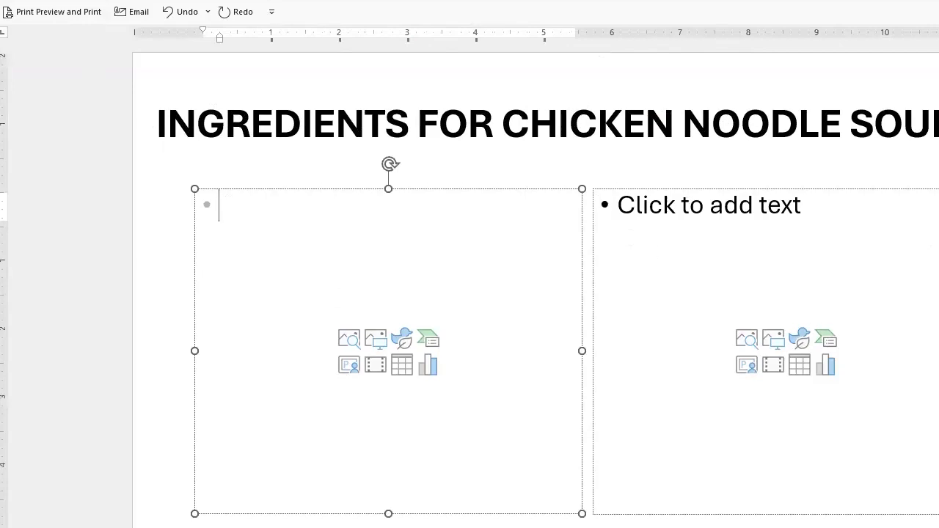
type("Noodles")
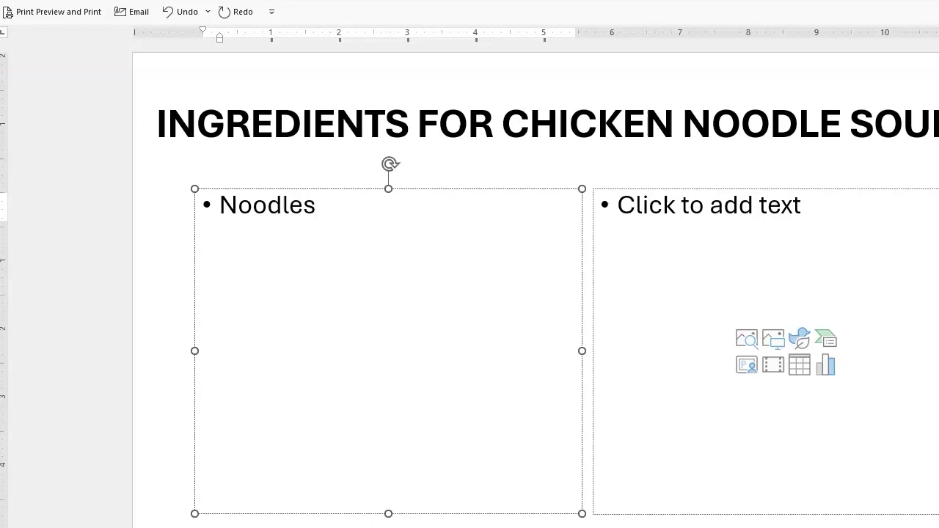
key("Return")
key("BackSpace")
key("Return")
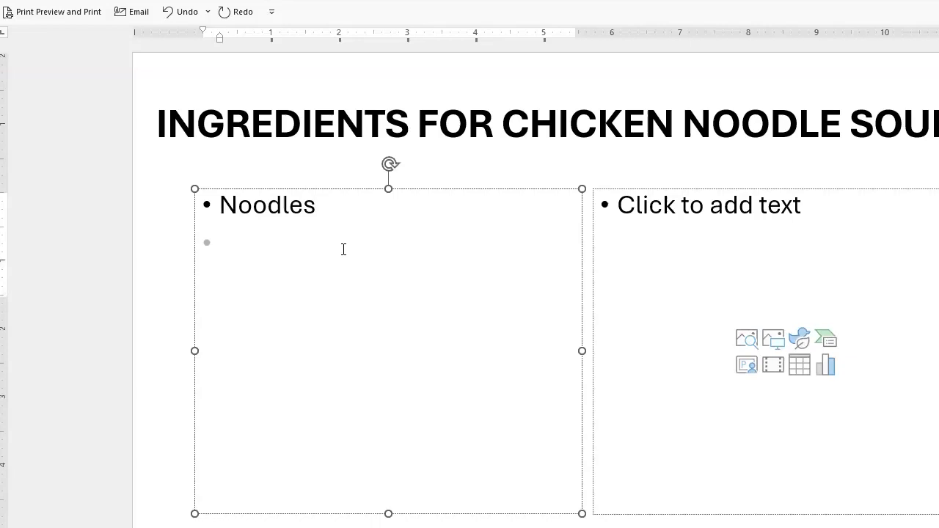
type("Chicken broth")
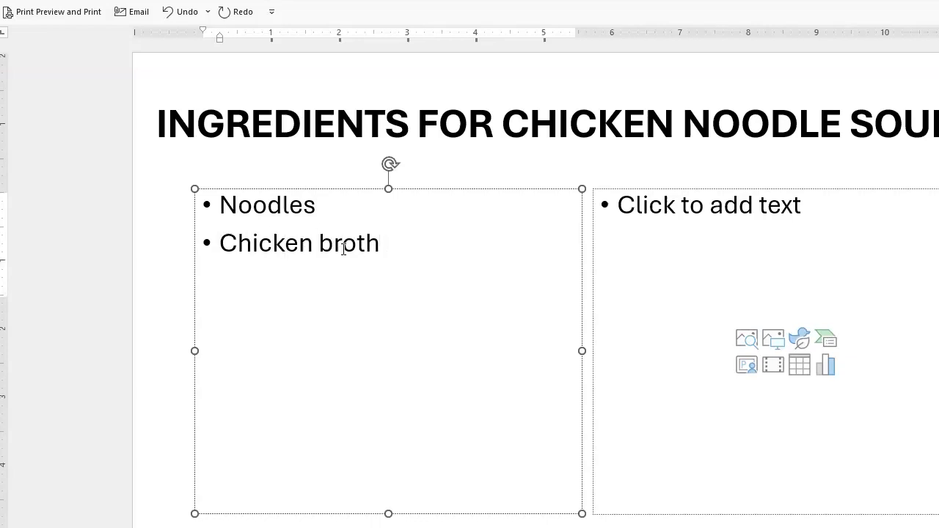
key("Return")
type("Chopped Celery")
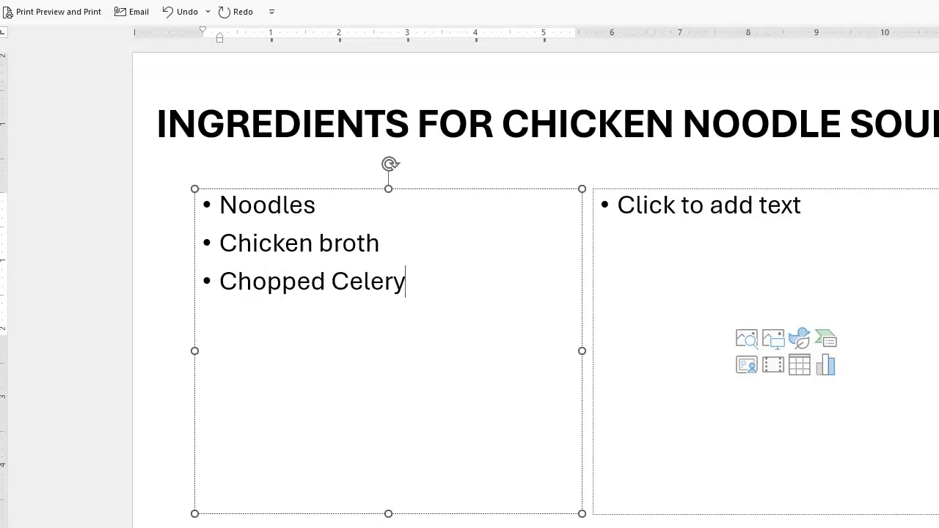
key("Return")
type("Butter")
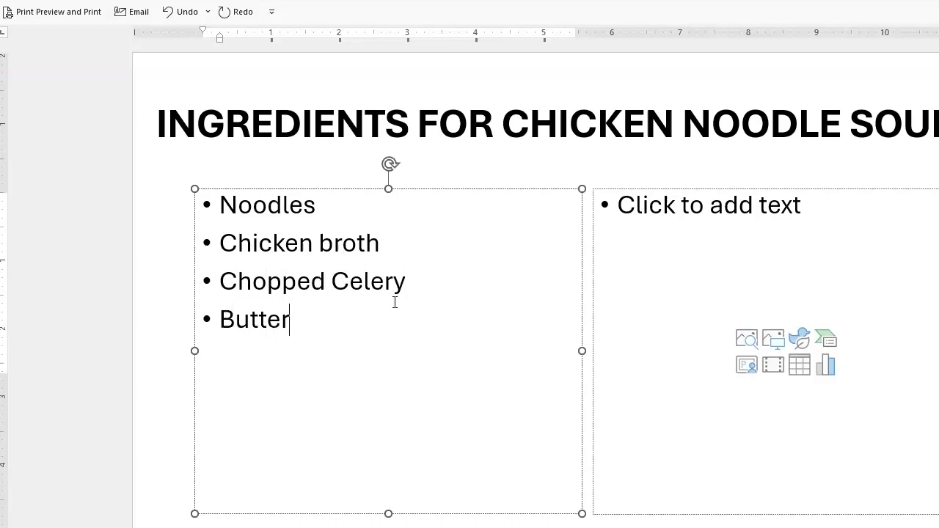
Step: Enter "Cooked Chicken" as the first bullet in the empty right content box of the ingredients slide
left_click(682, 209)
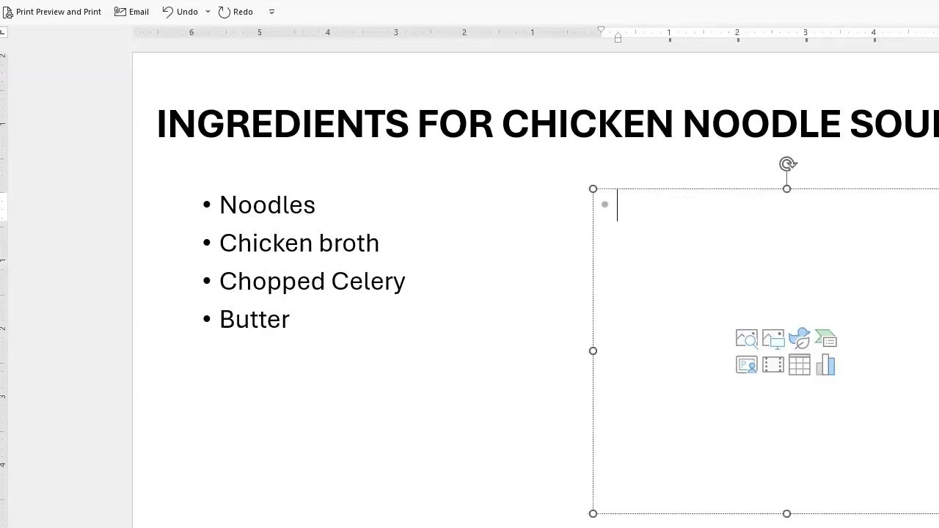
type("Cooken Ch")
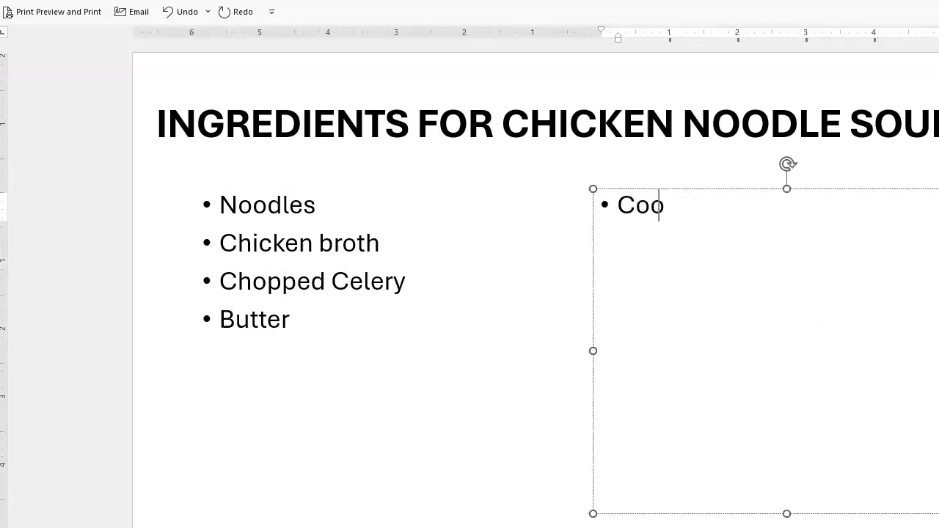
key("BackSpace")
key("BackSpace")
key("BackSpace")
key("BackSpace")
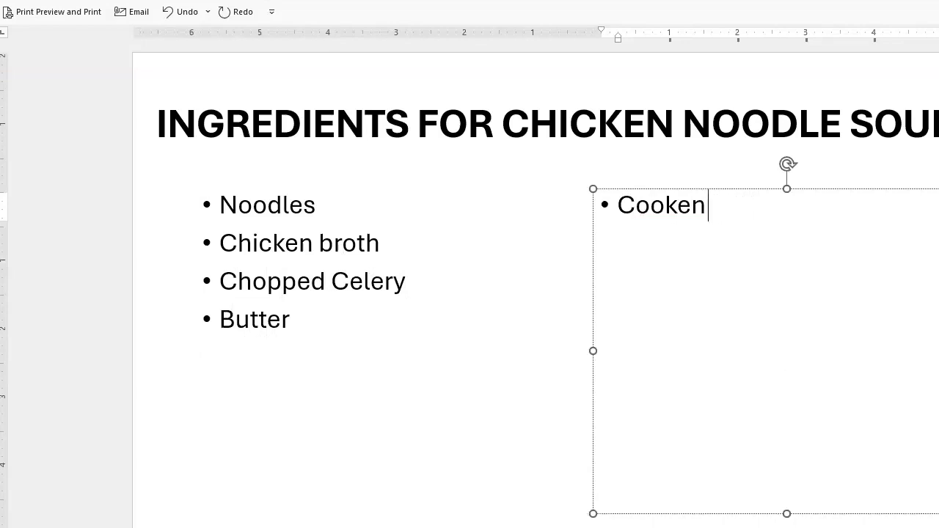
type("d Chicken")
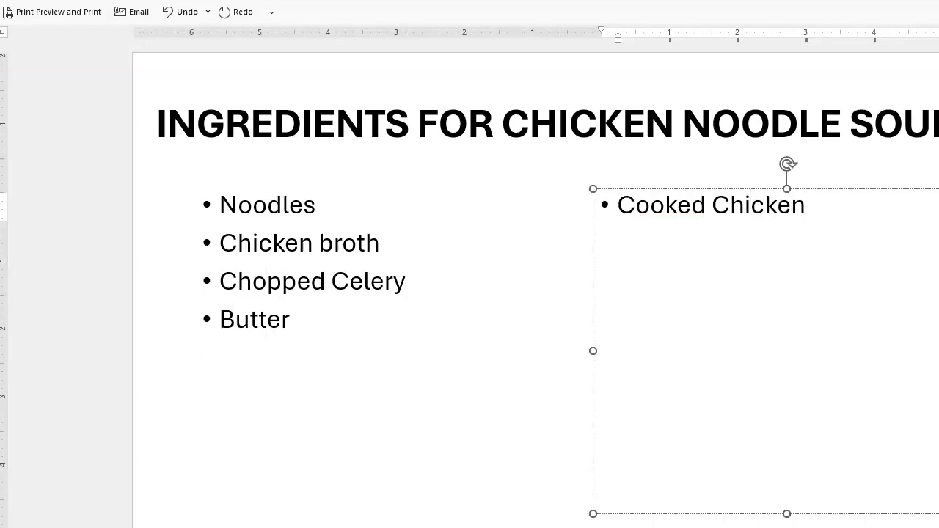
Step: Add "Chopped Onion" as the second bullet beneath Cooked Chicken
key("Return")
type("Onio")
key("BackSpace")
key("BackSpace")
key("BackSpace")
key("BackSpace")
type("chopp")
key("BackSpace")
key("BackSpace")
key("BackSpace")
key("BackSpace")
key("BackSpace")
type("Chopped Onion")
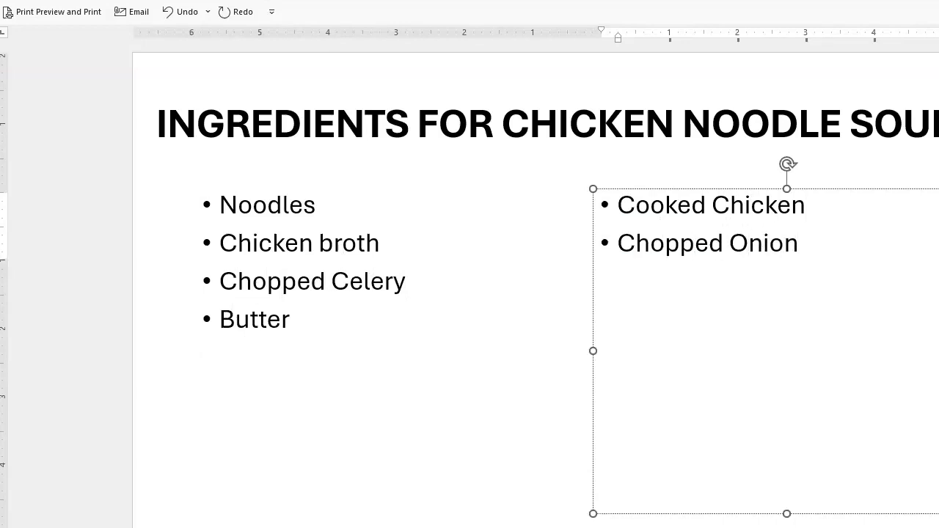
Step: Add the bullets "Basil and Oregano" and "Salt and Pepper" below Chopped Onion
key("Return")
type("Basic")
key("BackSpace")
type("l and Oregano")
key("Return")
type("Salt and Pepper")
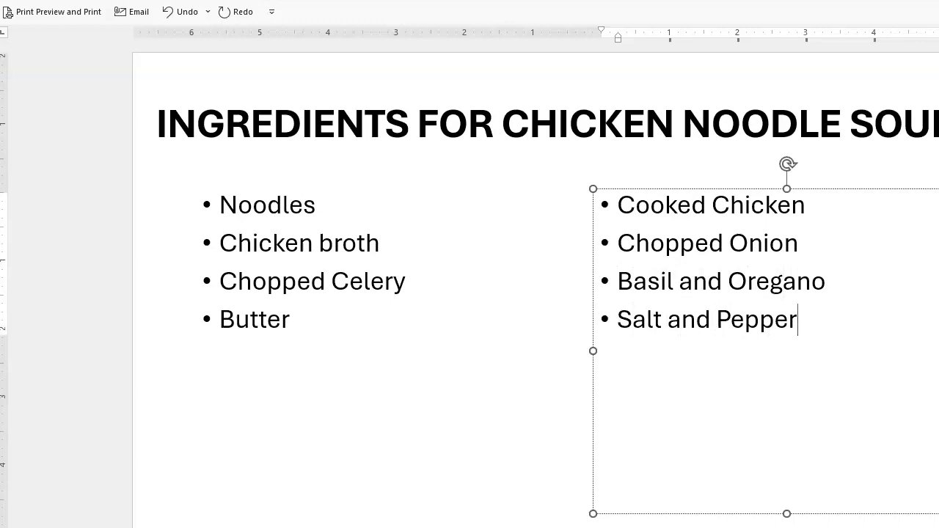
left_click(449, 477)
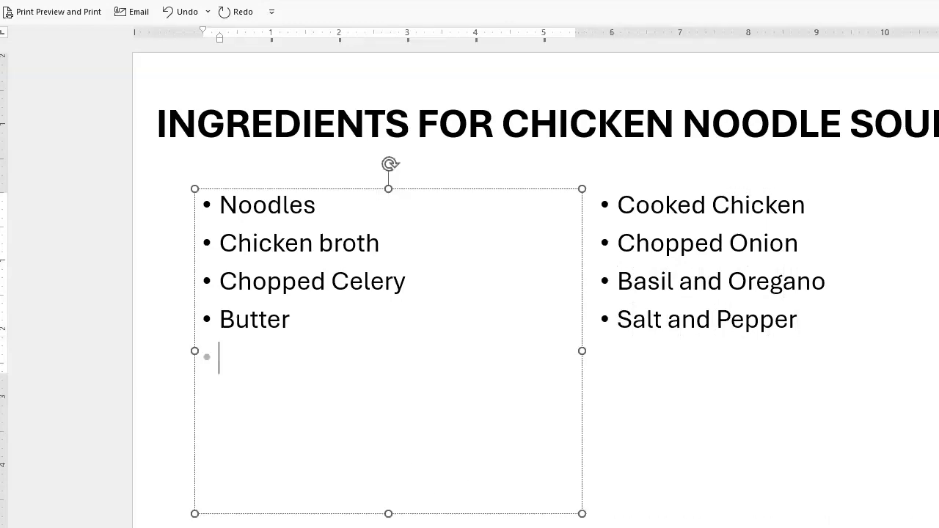
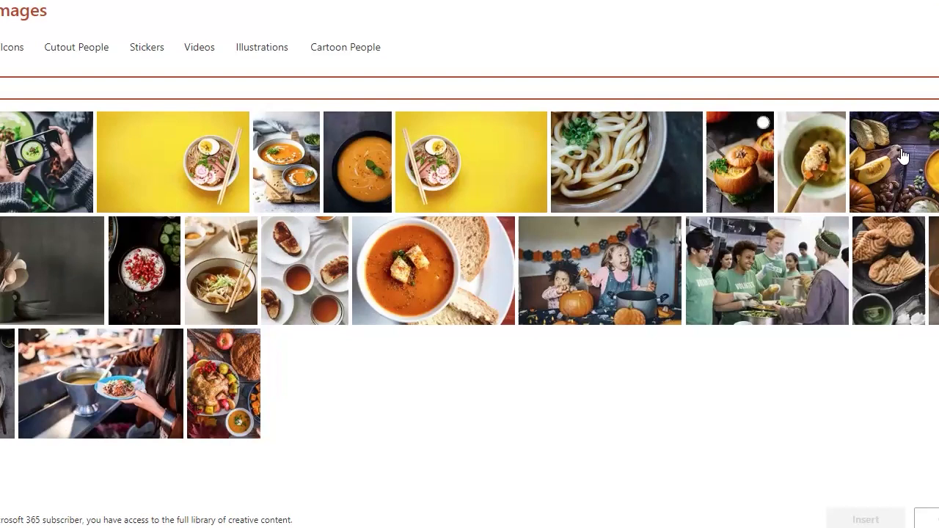
Step: Insert the stock photo of a spoonful of soup held over a pale green bowl into the ingredients slide
left_click(821, 160)
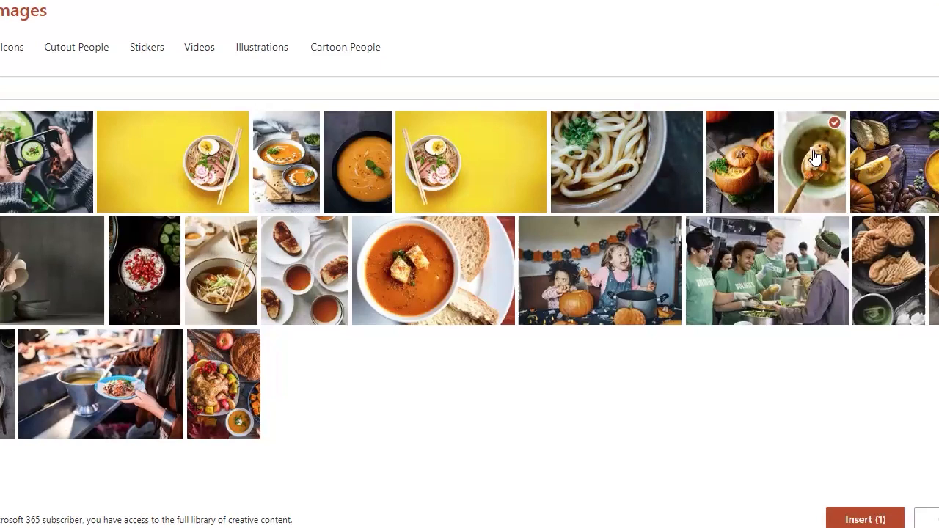
left_click(834, 123)
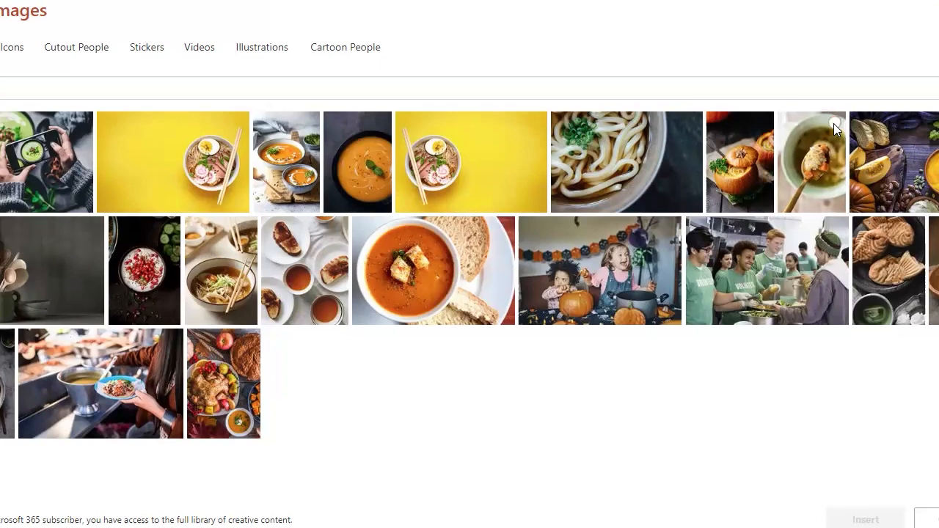
left_click(834, 129)
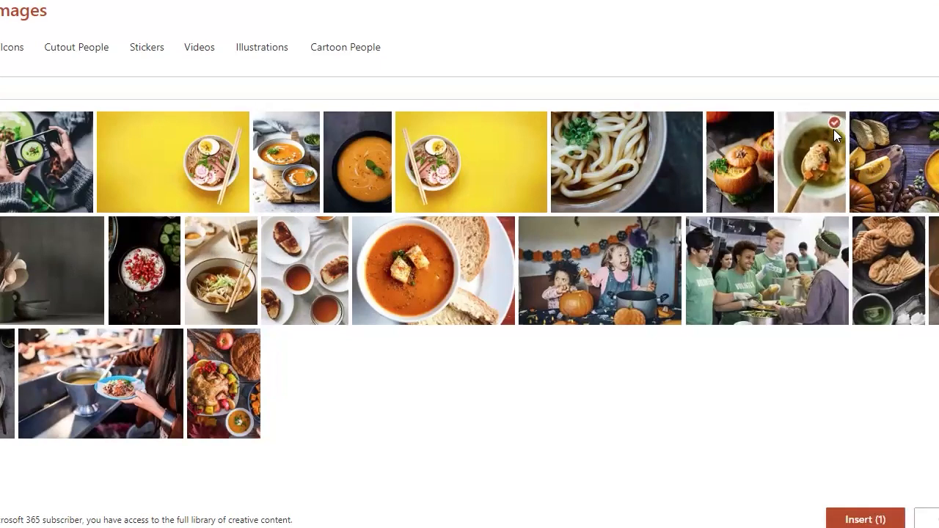
left_click(835, 128)
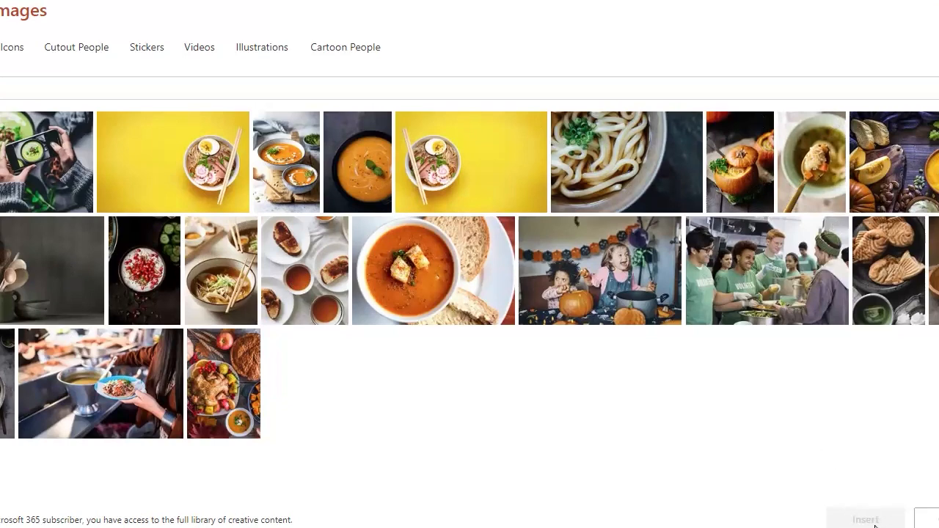
left_click(823, 169)
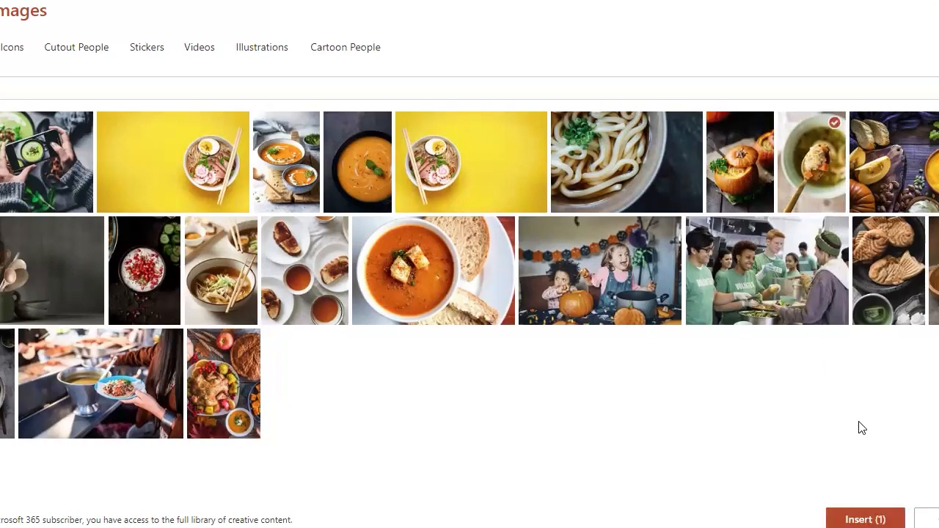
left_click(873, 516)
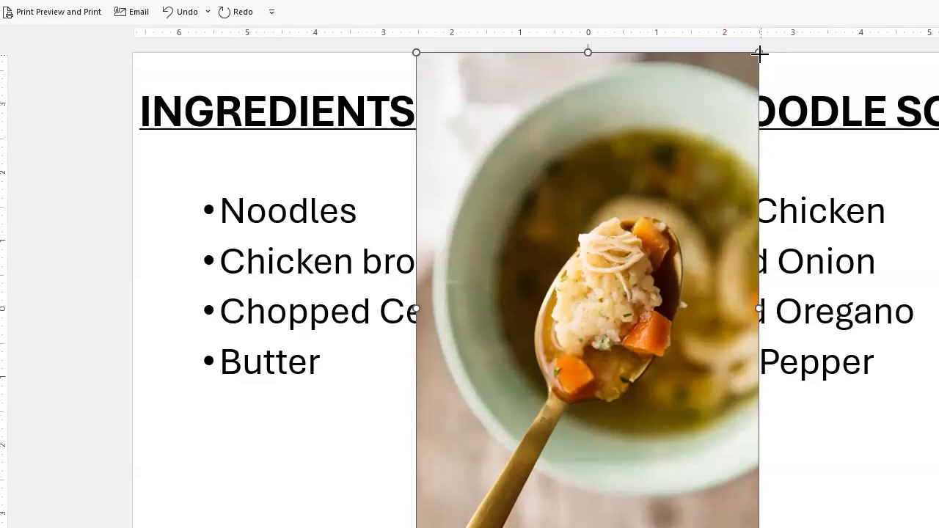
Step: Resize the soup picture and position it just beside the right bullet list, with its upper edge near the first bullets
left_click_drag(760, 53, 601, 287)
left_click_drag(562, 402, 562, 403)
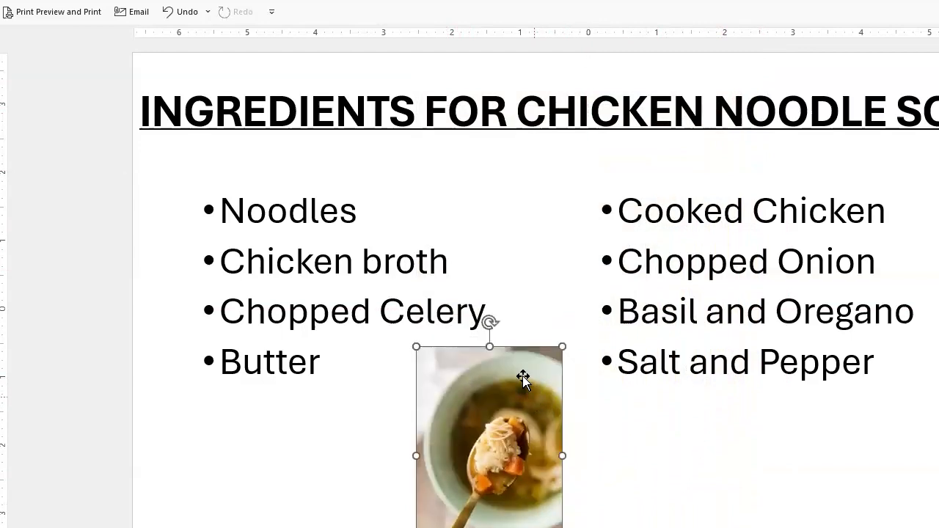
left_click_drag(522, 388, 551, 389)
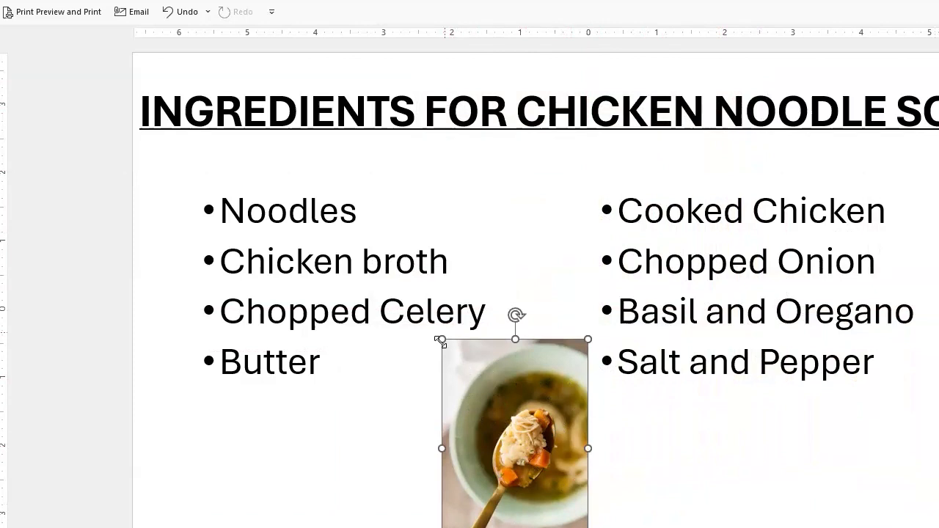
left_click_drag(442, 339, 339, 185)
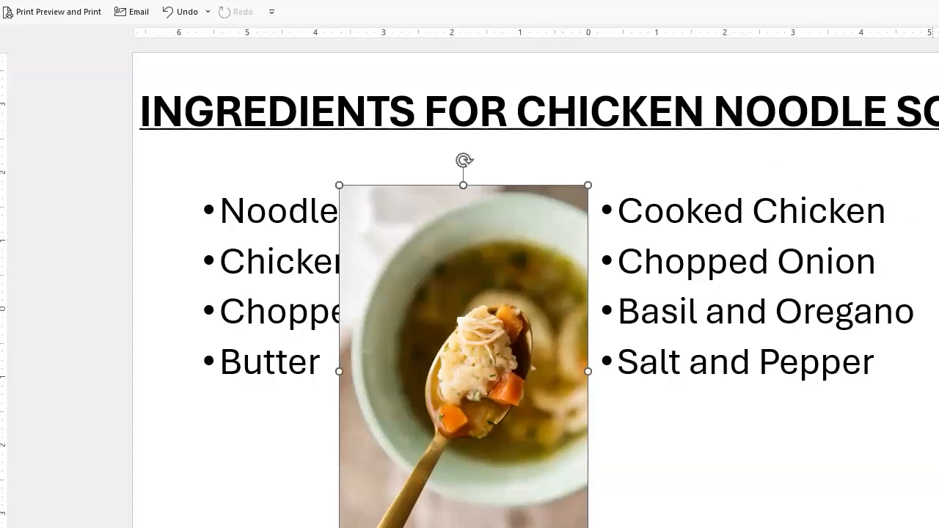
left_click(666, 168)
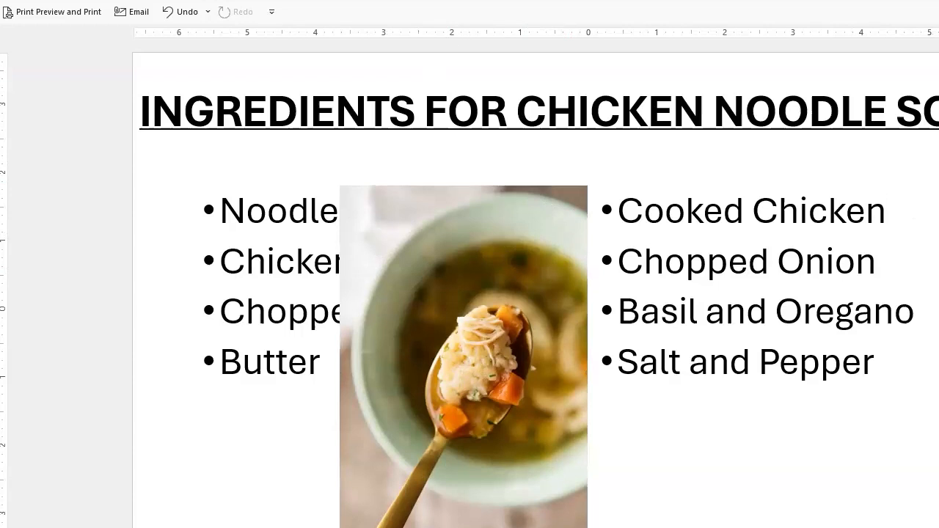
Step: Apply a strong preset transparency to the soup picture so the text underneath shows through
left_click(562, 228)
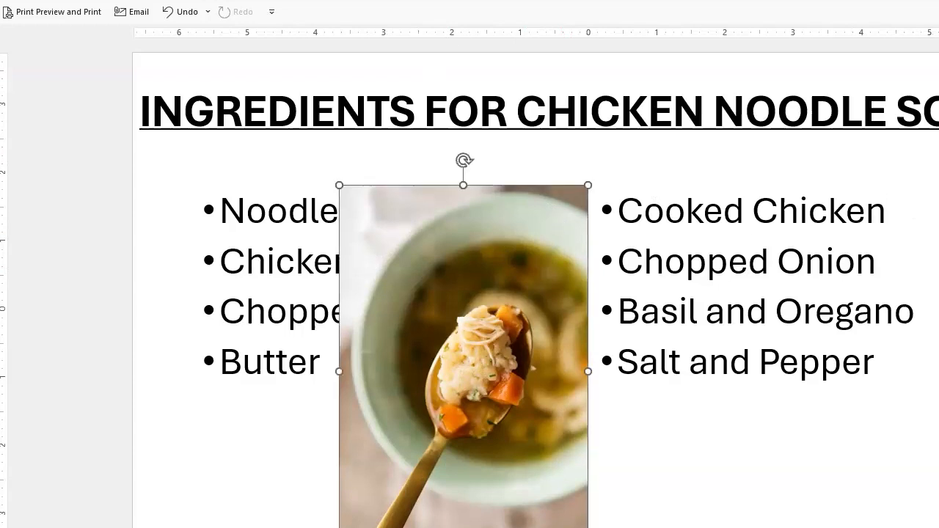
left_click(2, 1)
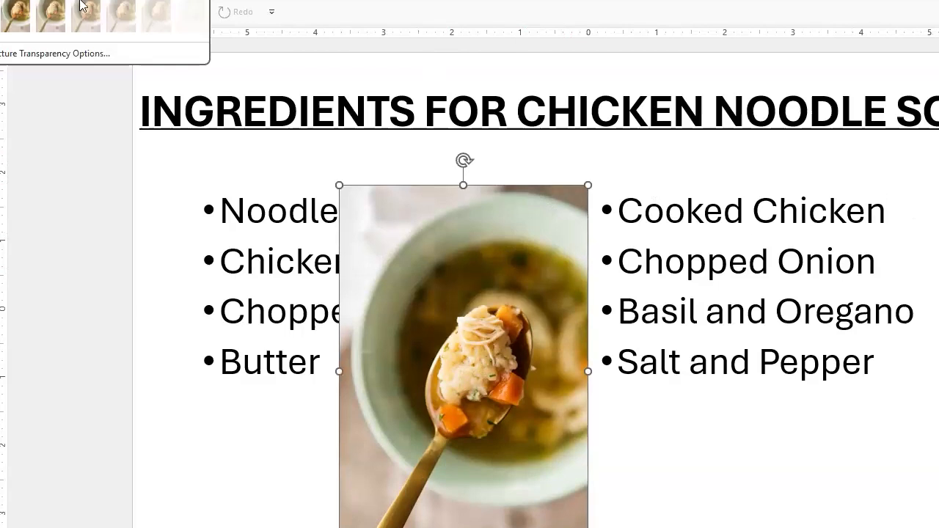
left_click(121, 13)
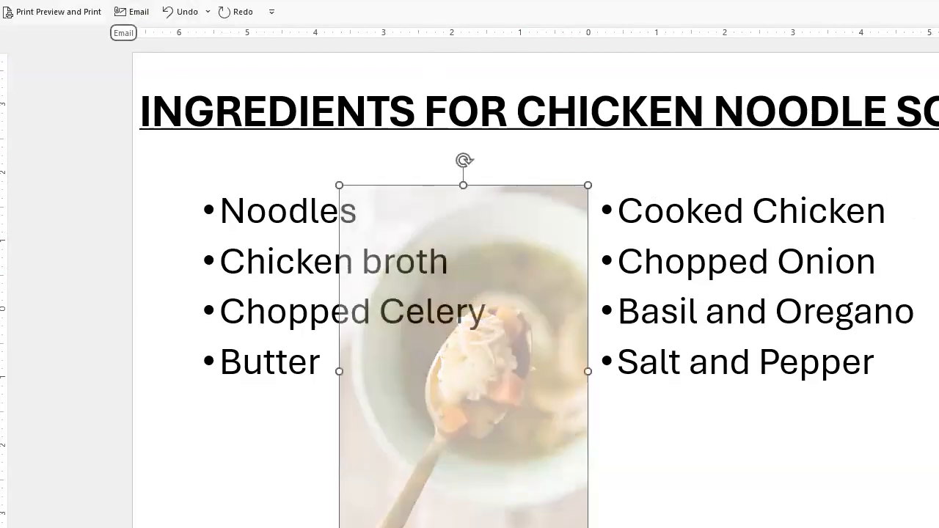
Step: Preview the transparency, artistic effect, color and correction presets on the soup picture
left_click(1, 1)
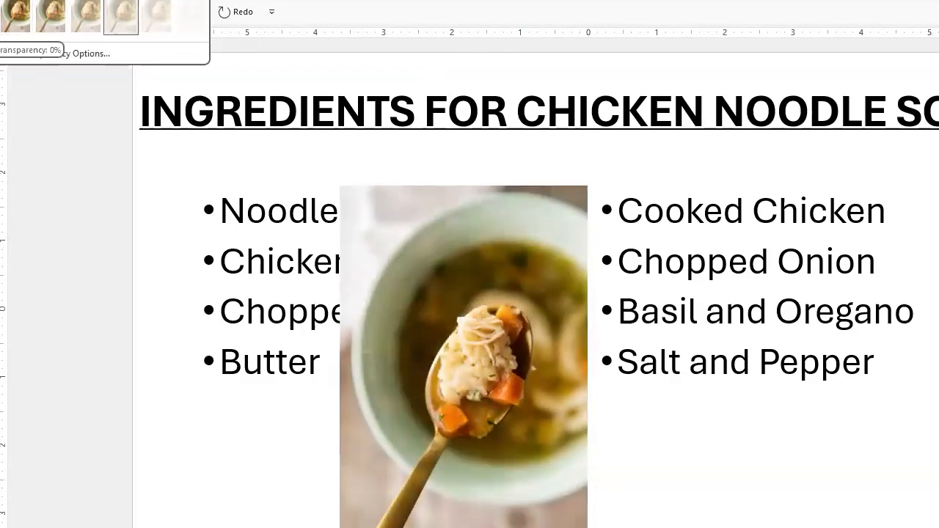
left_click(0, 0)
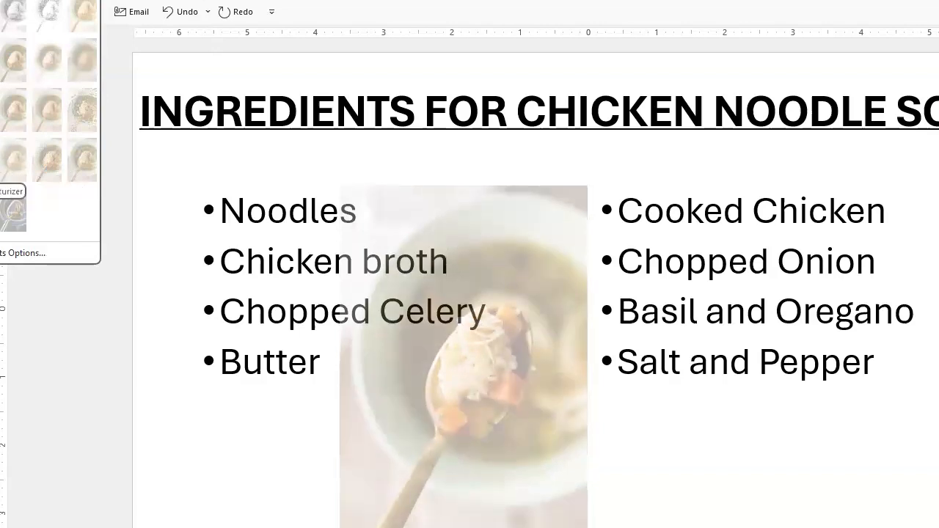
left_click(2, 2)
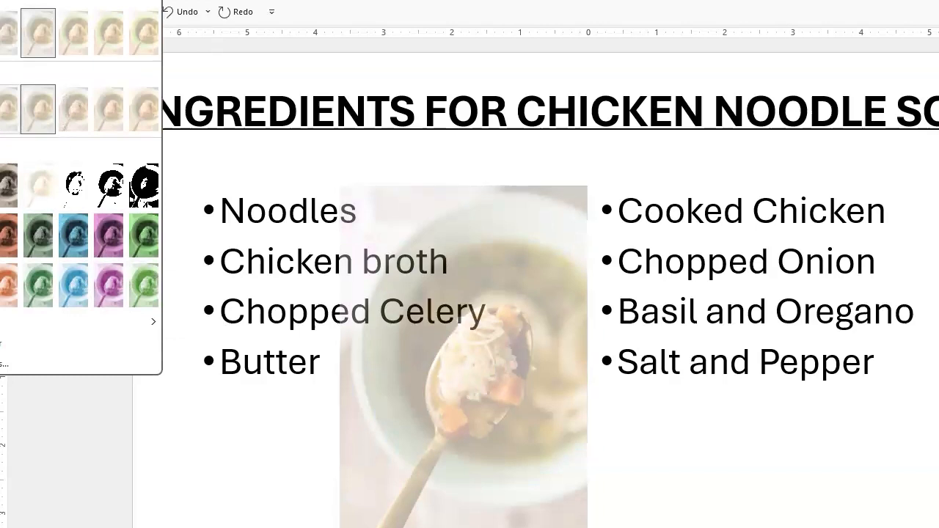
left_click(0, 0)
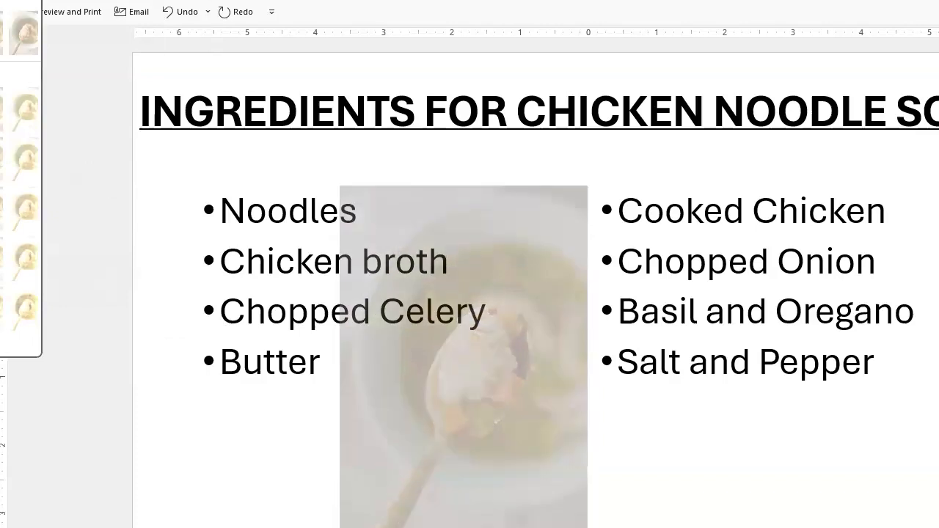
Step: Try removing the soup picture's background, and undo the attempt
left_click(0, 110)
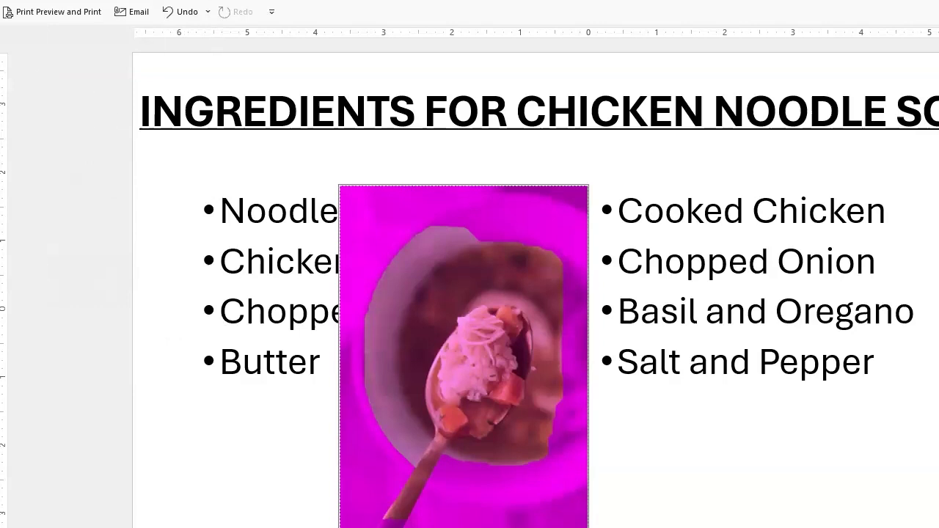
left_click(185, 13)
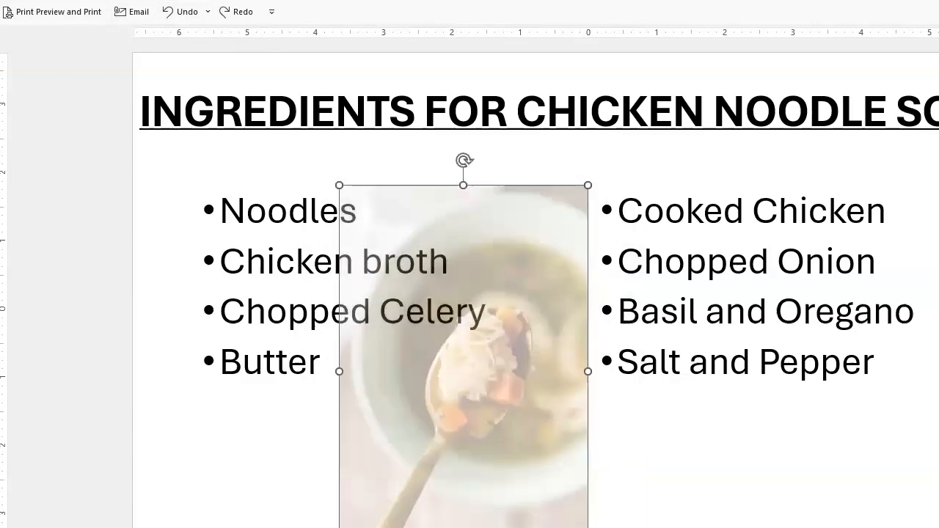
Step: Apply the "Rotated, White" picture style to the soup picture
left_click(585, 1)
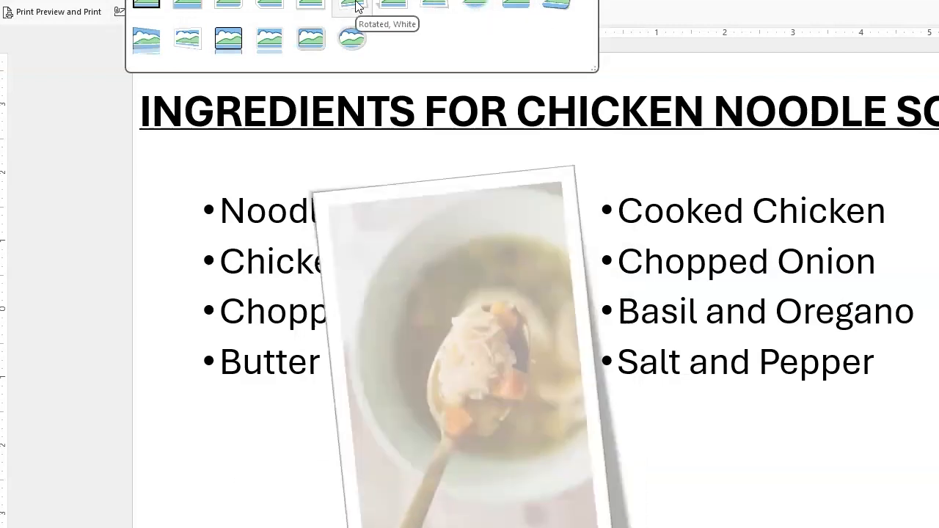
left_click(356, 6)
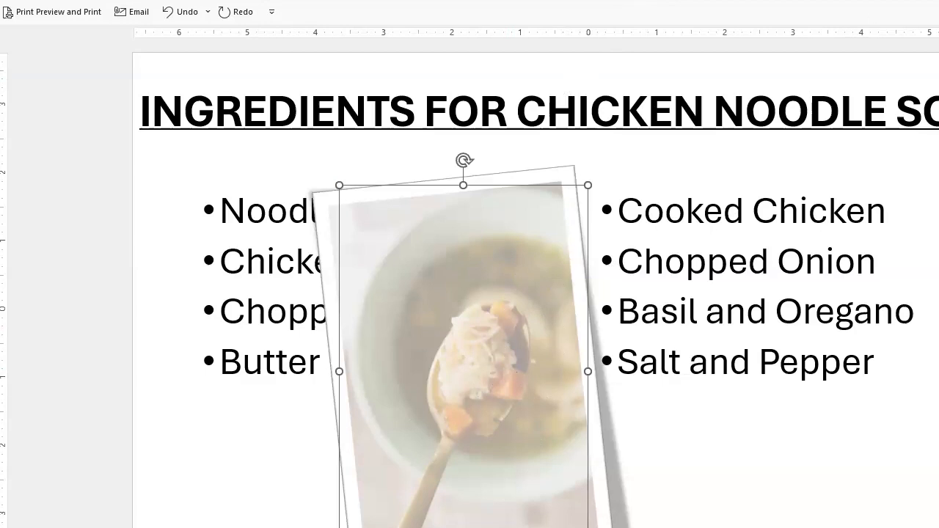
Step: Crop the soup picture tightly around the spoonful of noodles and carrots, and enlarge the cropped picture
left_click(938, 0)
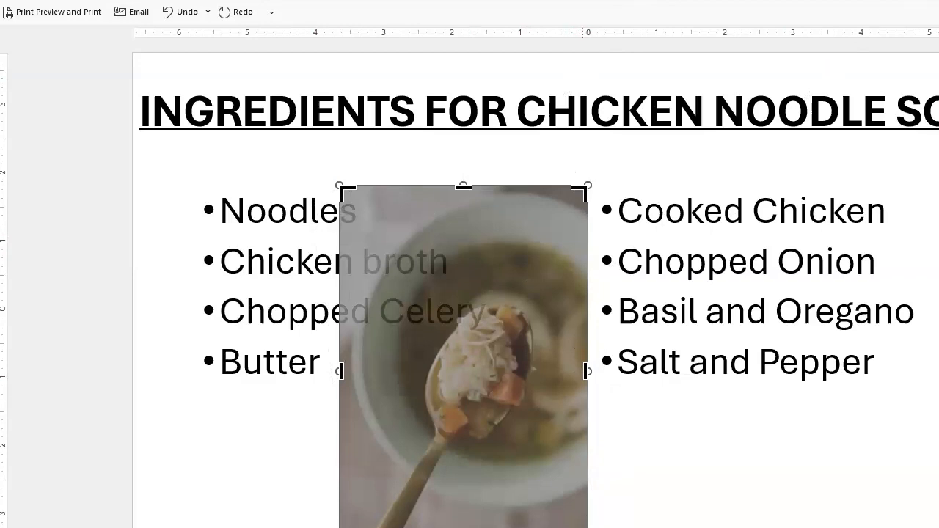
left_click_drag(584, 527, 540, 447)
left_click_drag(345, 192, 430, 302)
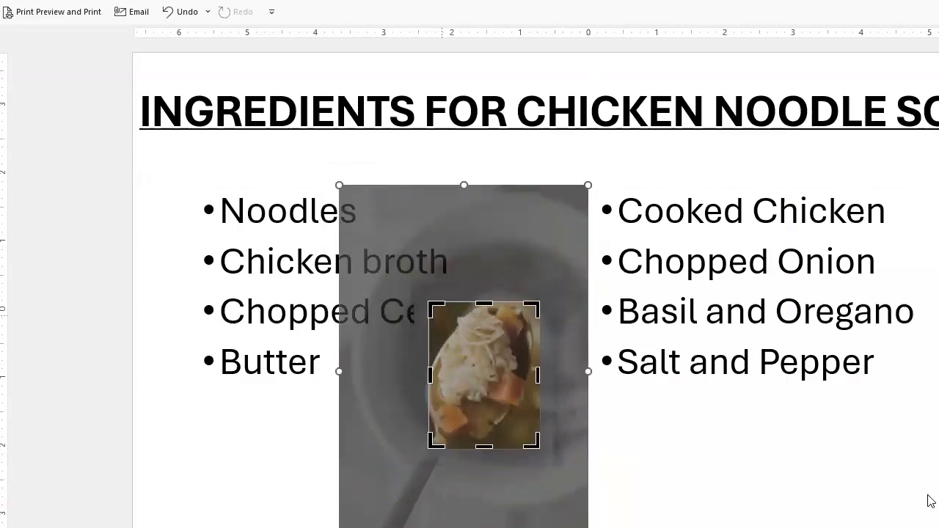
left_click(626, 439)
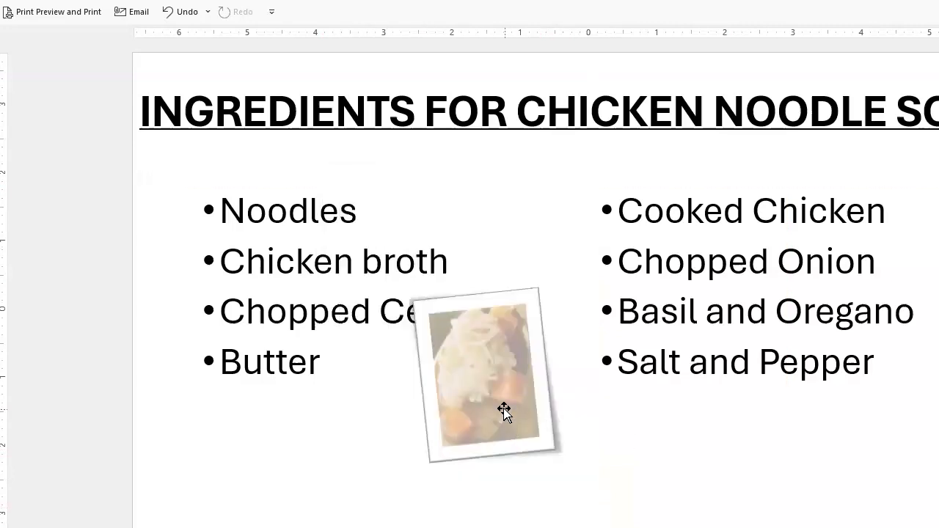
left_click(506, 414)
left_click_drag(549, 455, 685, 497)
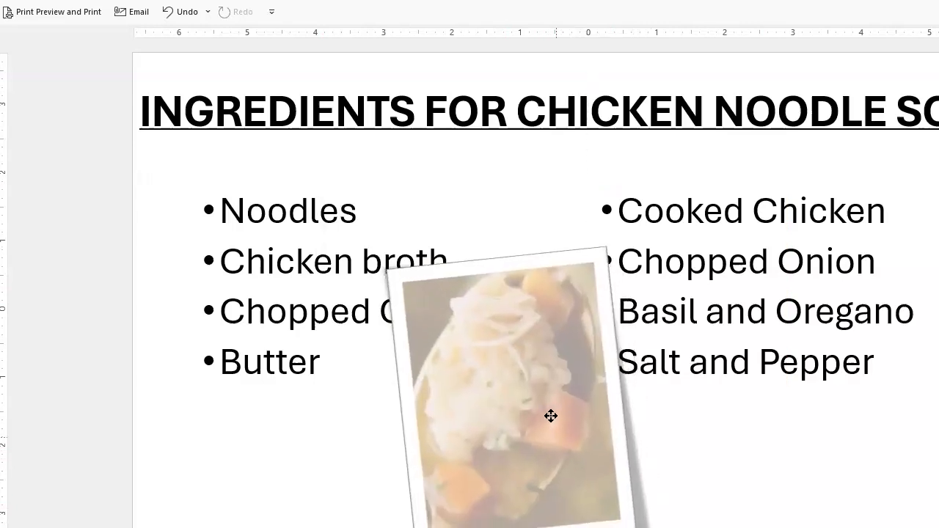
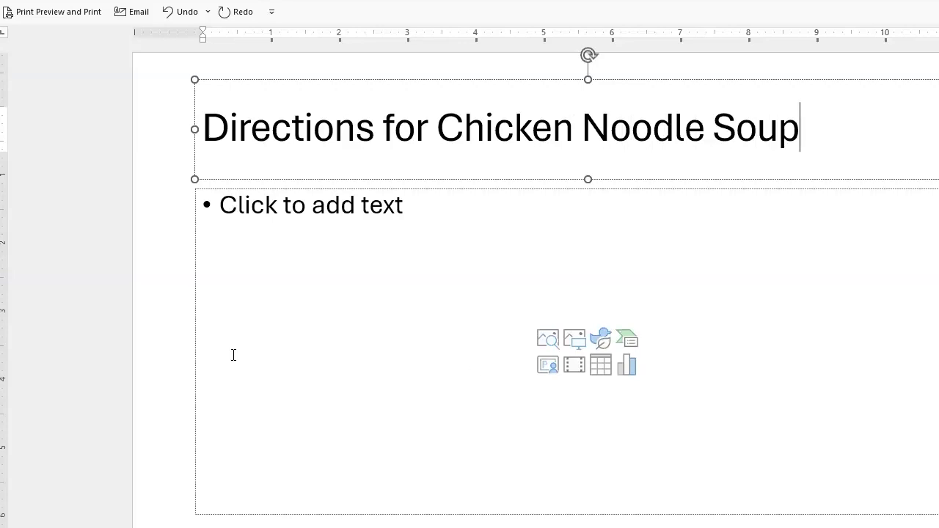
Step: Start a numbered list with "Melt butter in a large pot", "Cook onion and celery for five minutes" and "Add chicken and chicken broth"
left_click(367, 202)
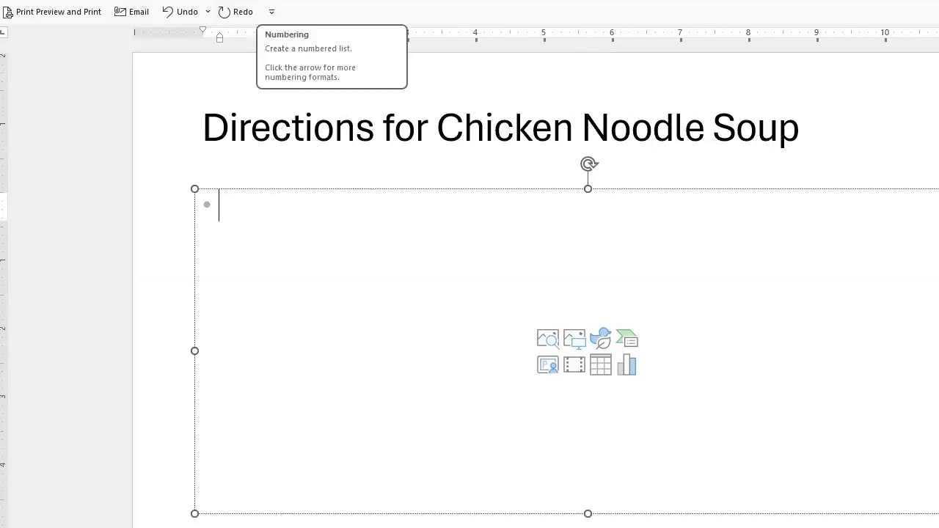
left_click(263, 1)
type("Melt butter in a large pot")
key("Return")
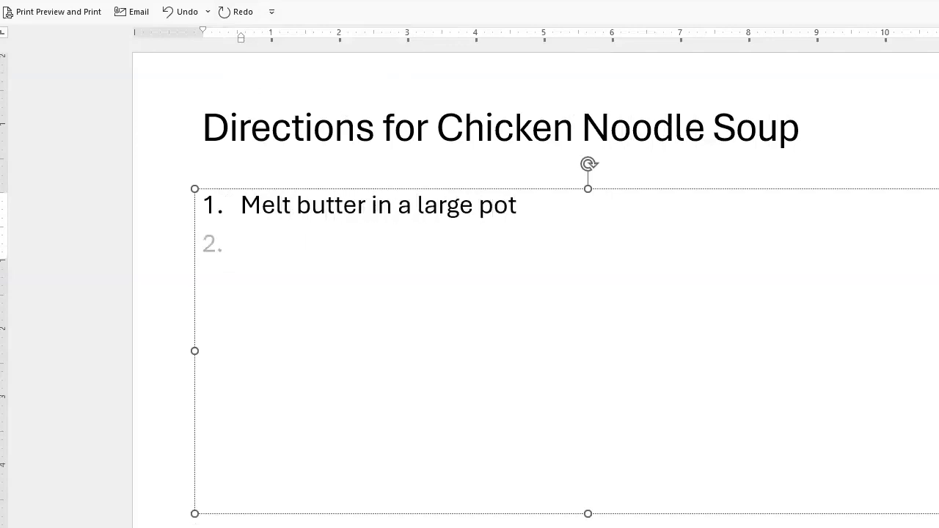
type("Cook onion and celer")
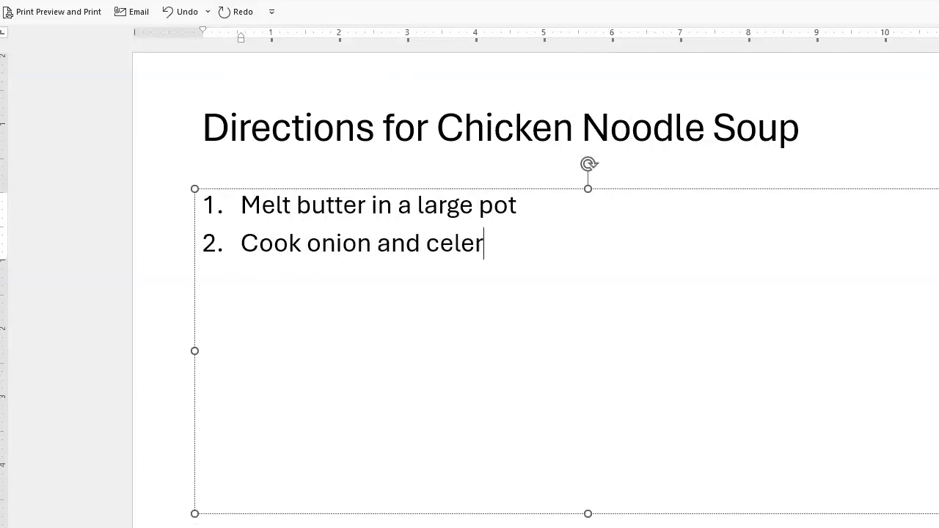
type("y for five minut")
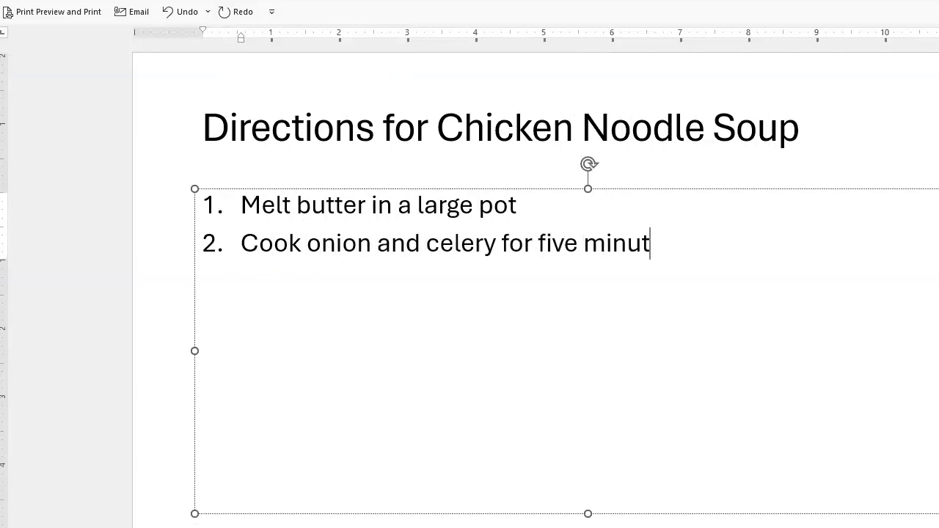
type("es")
key("Return")
type("Add chicken and")
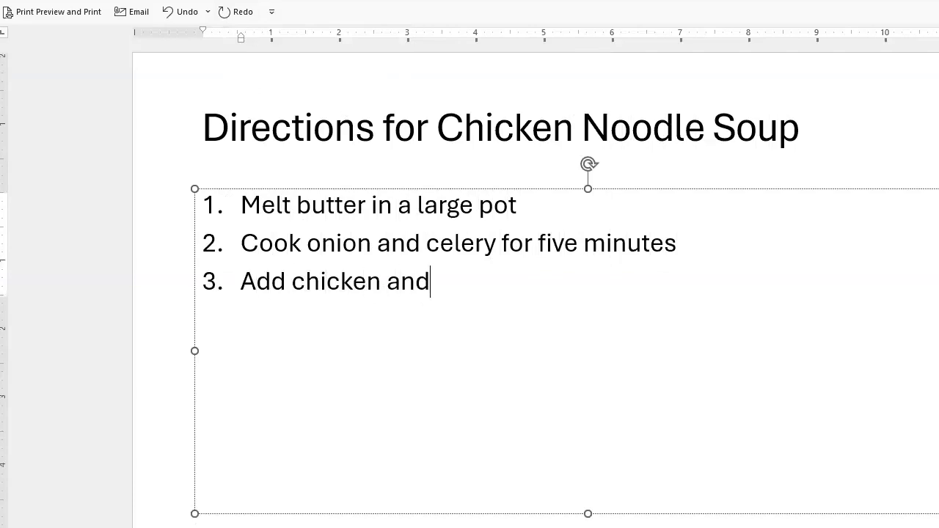
type(" chicken broth")
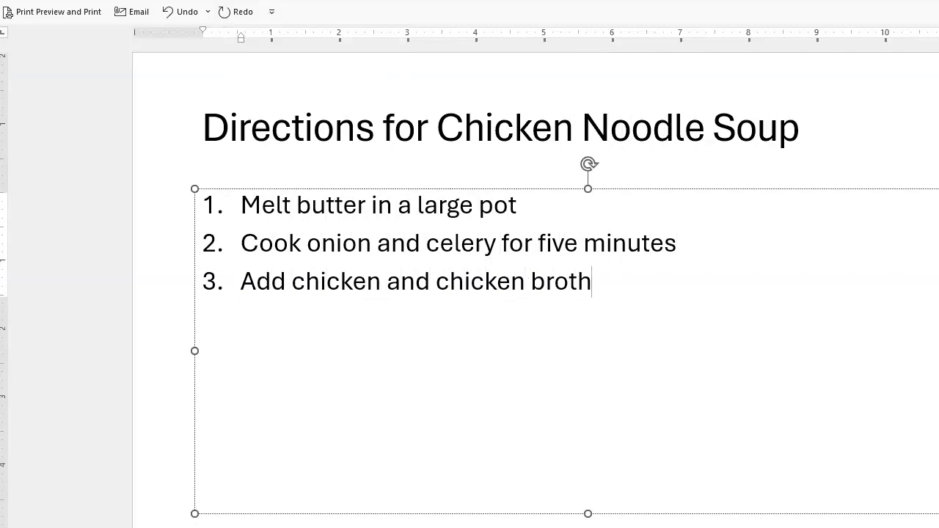
Step: Add list items "Add noodles, carrots, basil, oregano, salt, and pepper", "Bring to a boil" and "Simmer for 20 minutes before serving"
key("Return")
type("Add nod")
key("BackSpace")
type("odles, carrots, basil, oregano, salt, and pepper")
key("Return")
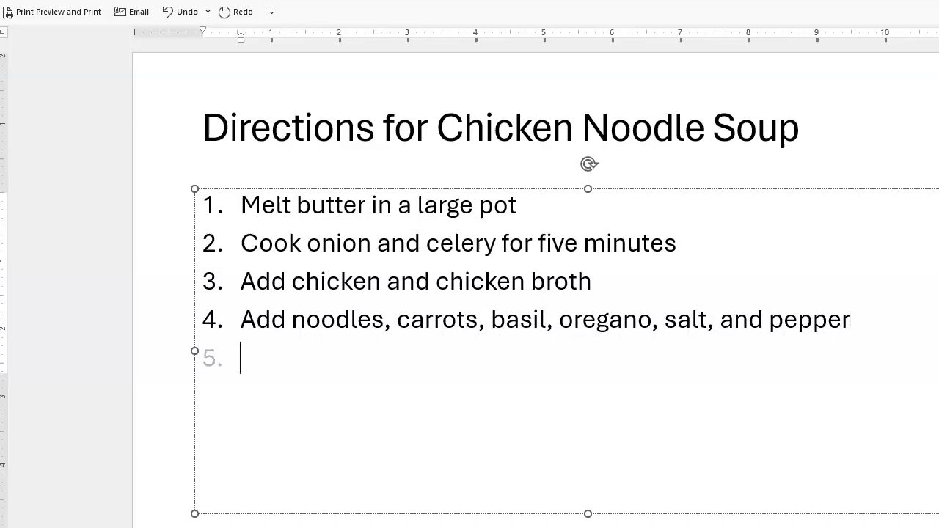
type("Bring to a ")
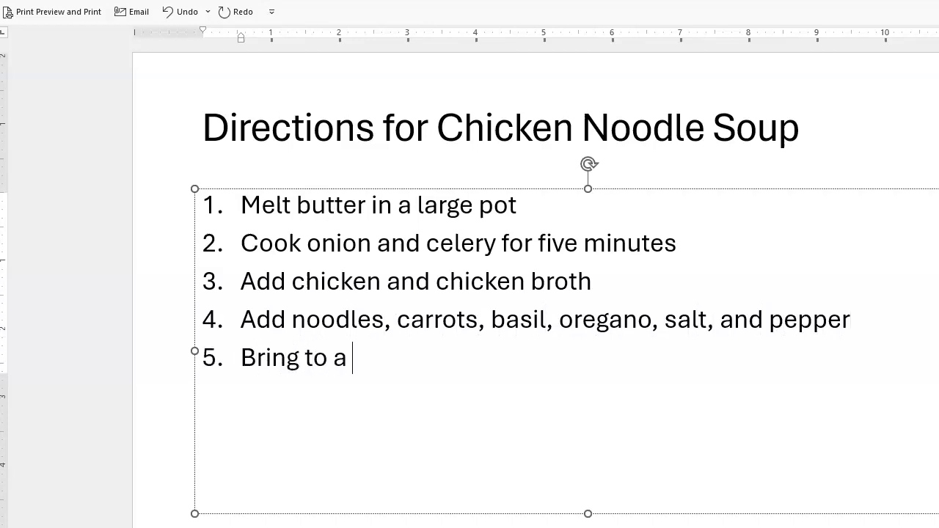
type("boil")
key("Return")
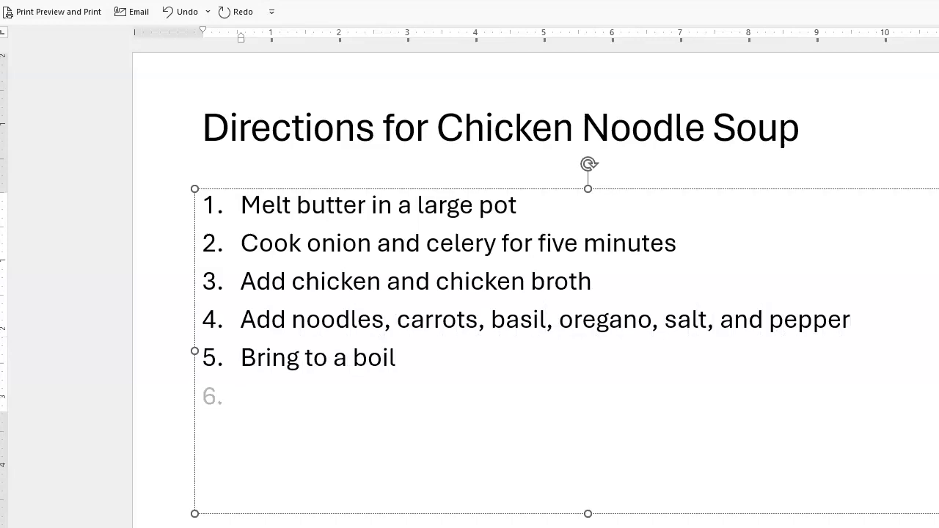
type("Simmer for 20 m")
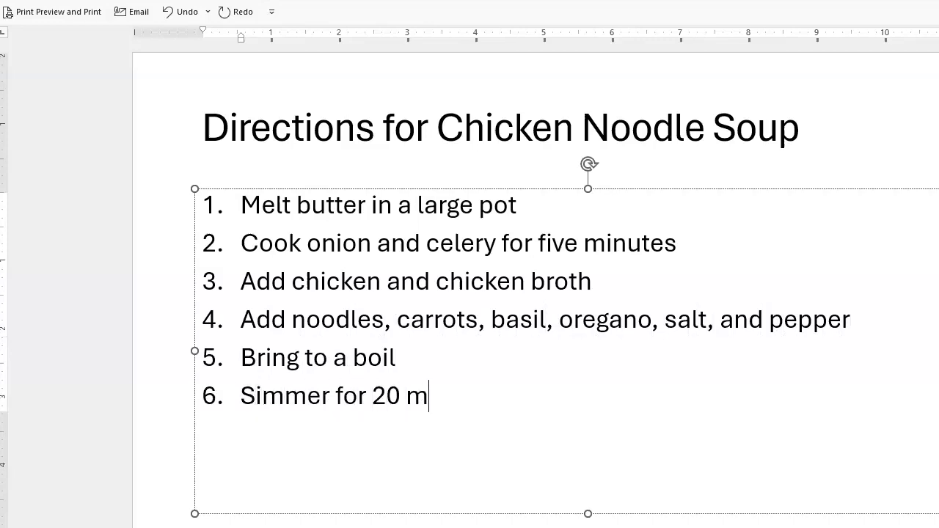
type("inutes before serving")
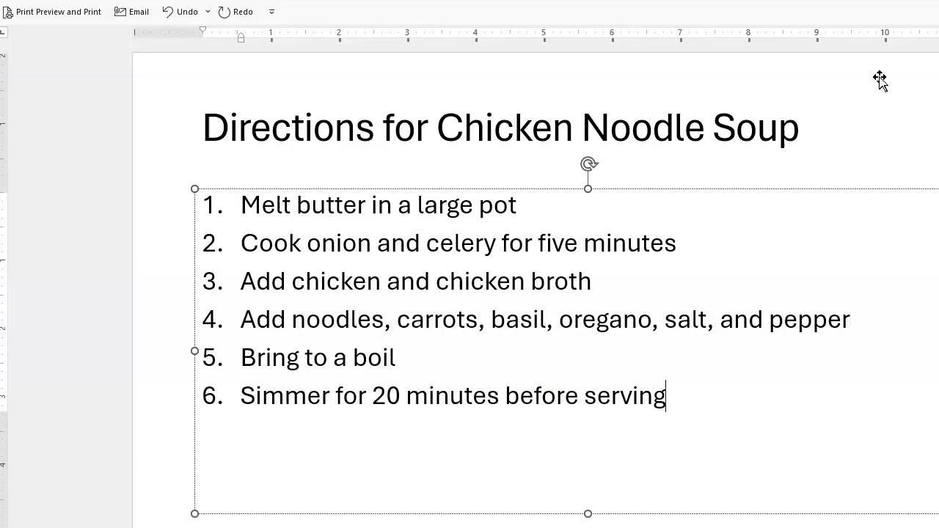
Step: Search online pictures for chicken noodle soup and insert the photo of the blue-rimmed soup bowl with a spoon on the directions slide
left_click(937, 114)
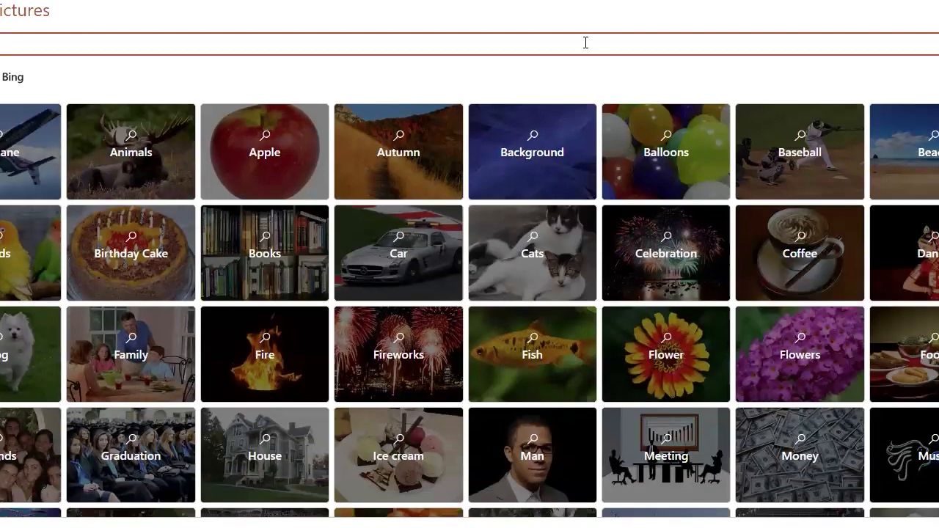
type("le soup")
key("Return")
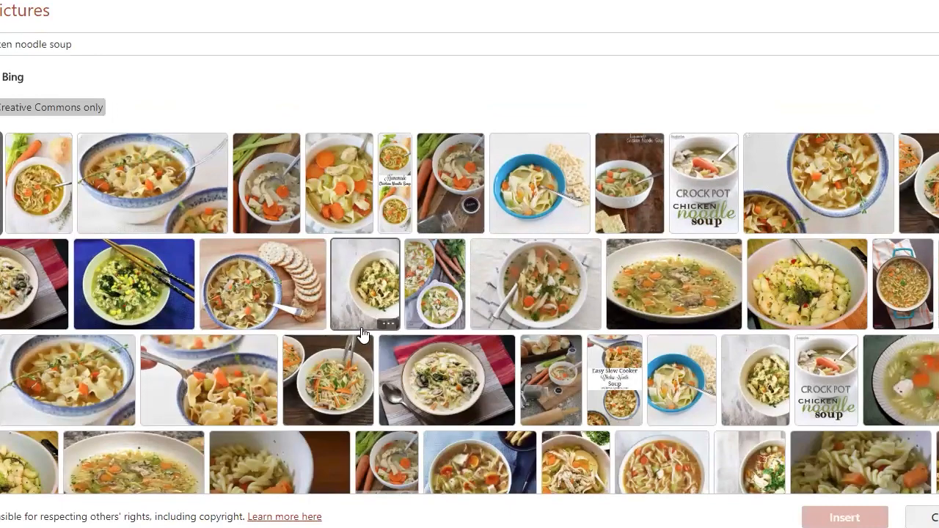
left_click(167, 183)
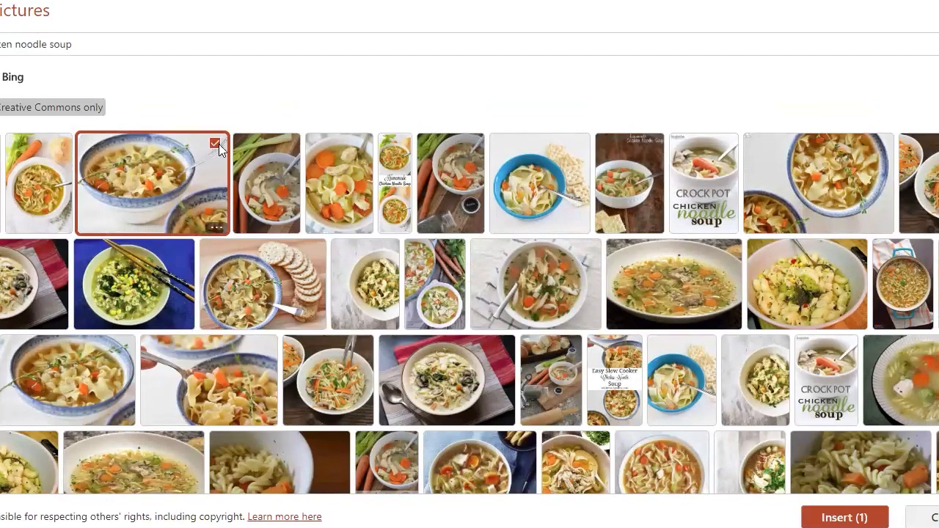
left_click(836, 520)
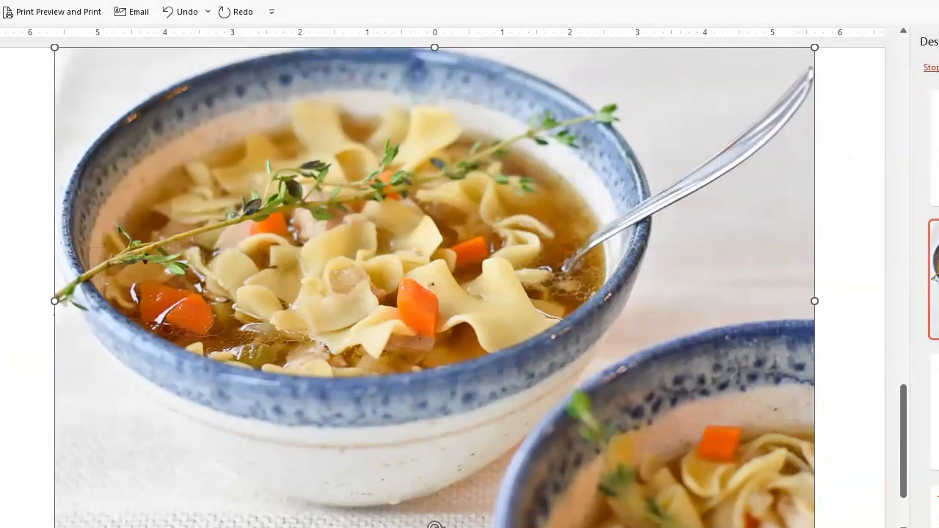
Step: Try several suggested designs on the directions slide, including the faded picture, side-by-side picture and brush-edge layouts
left_click(934, 279)
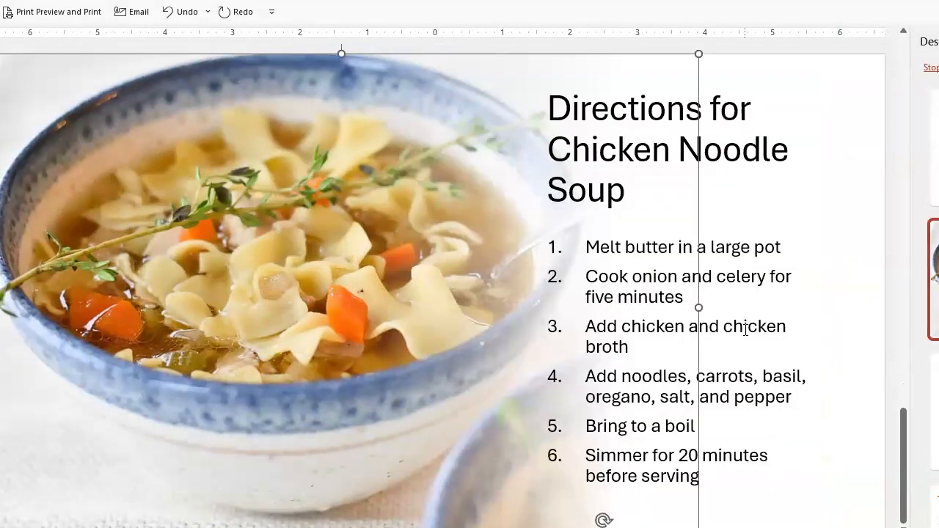
left_click(836, 526)
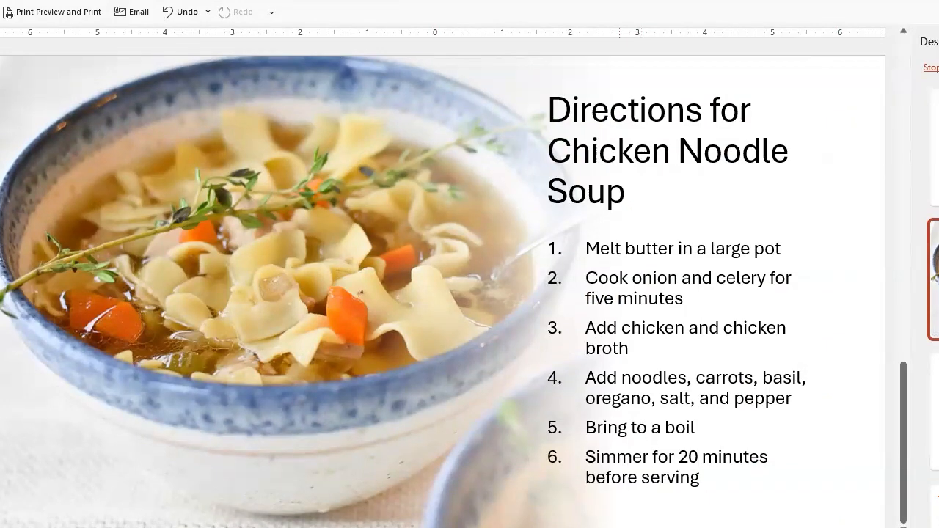
left_click(619, 527)
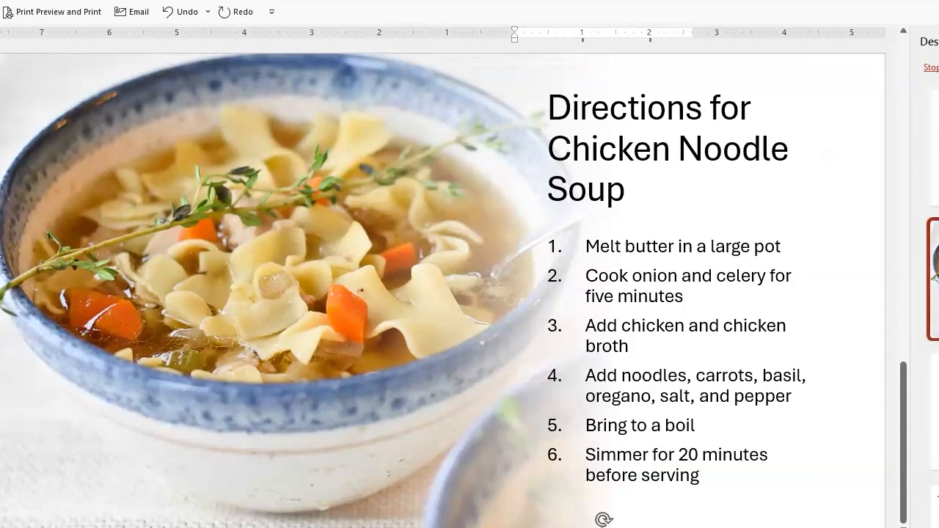
left_click(934, 412)
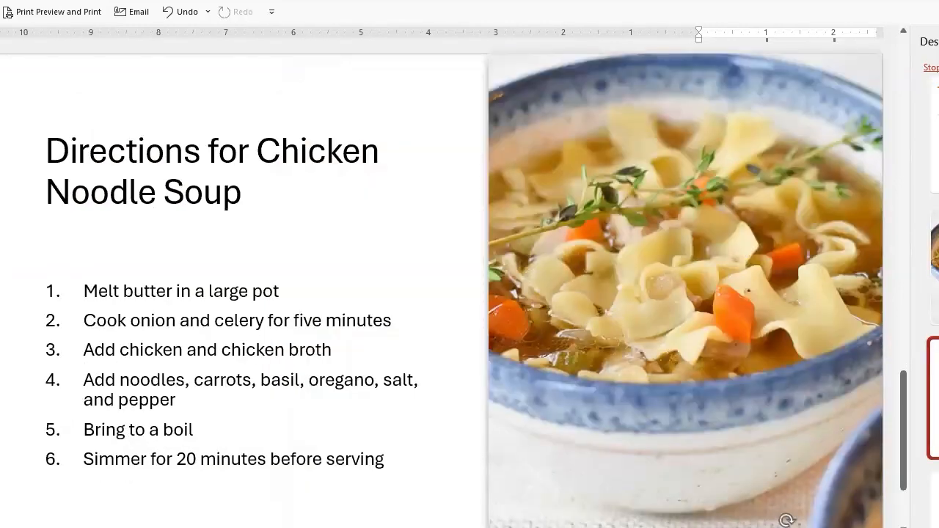
left_click(934, 499)
scroll(934, 411, "down", 2)
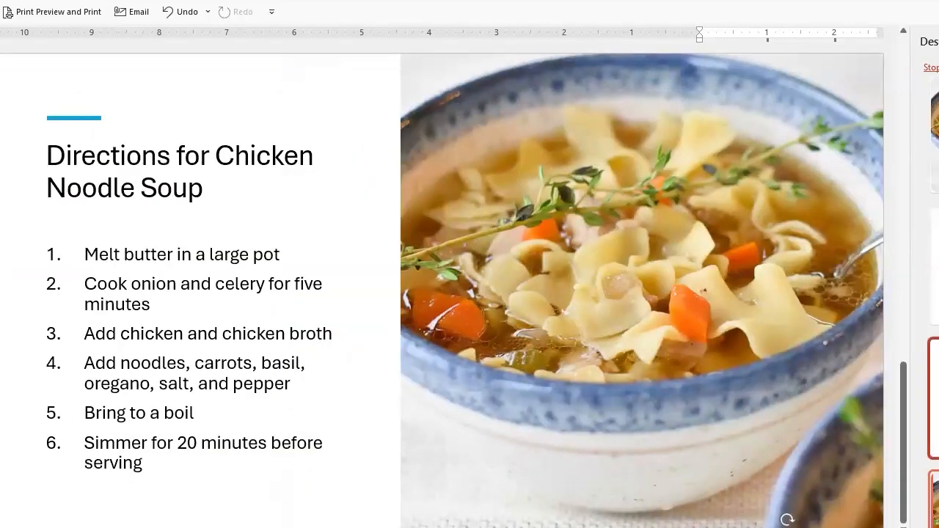
left_click(935, 481)
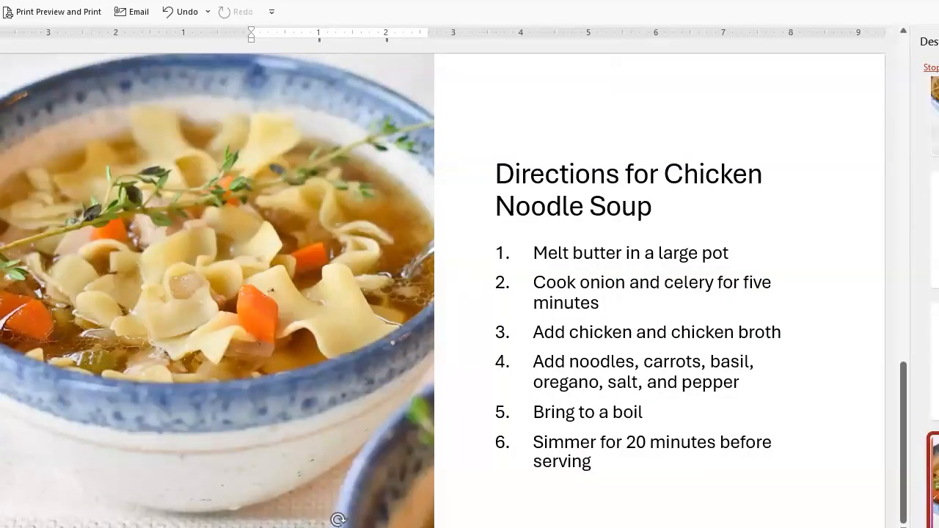
scroll(935, 481, "down", 2)
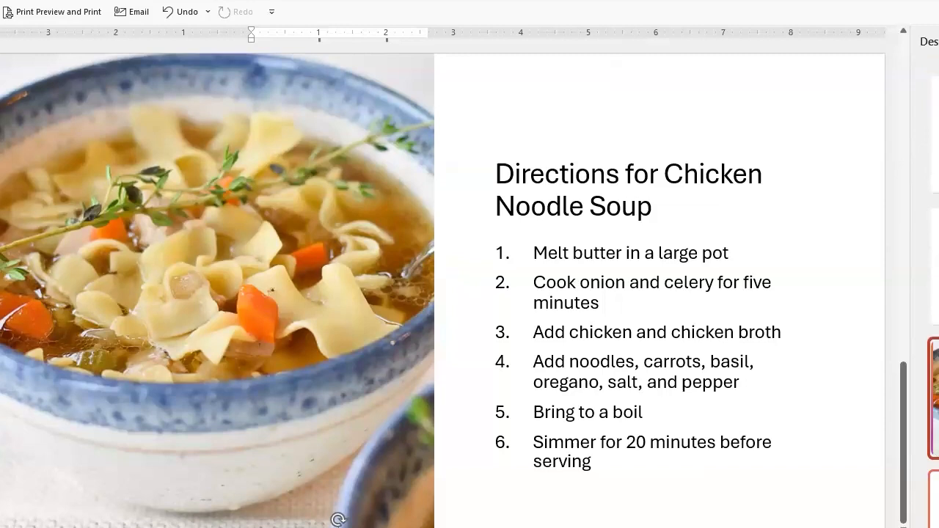
left_click(934, 501)
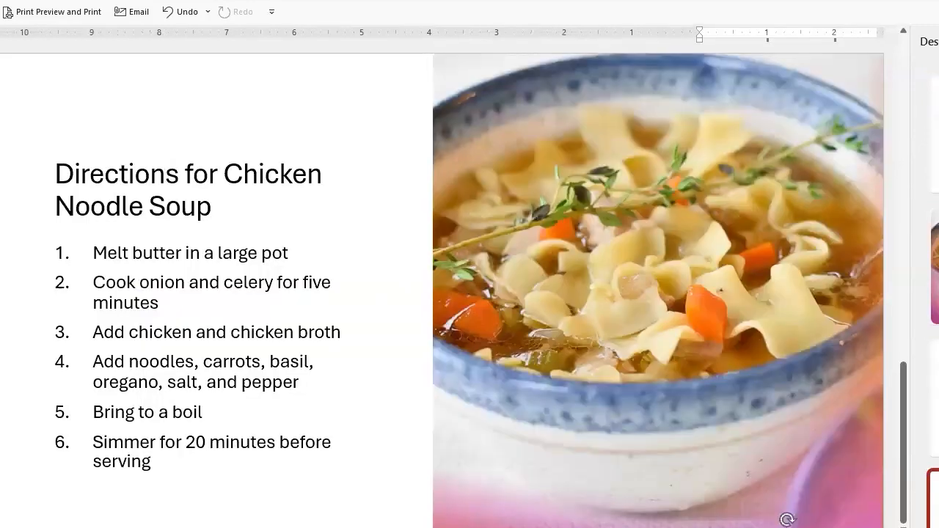
scroll(935, 501, "down", 3)
left_click(935, 501)
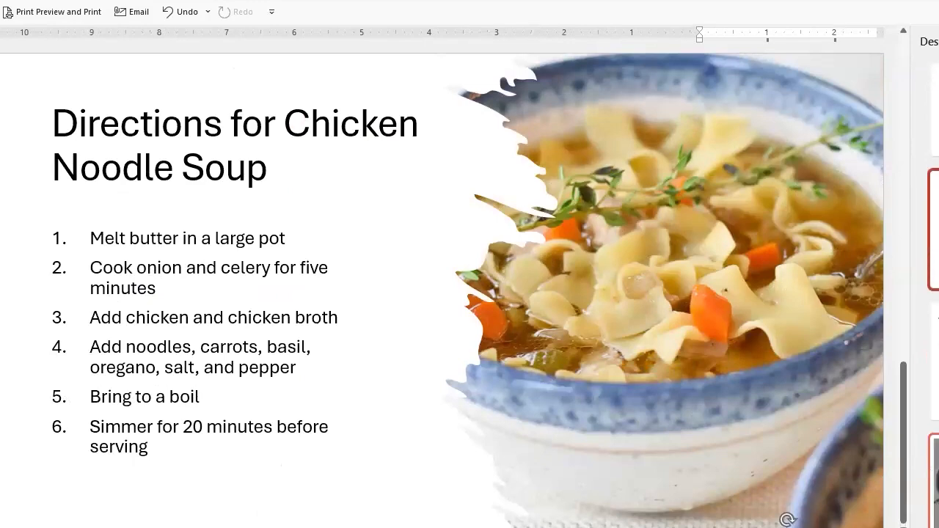
Step: Apply the darkened full-picture design with white text to the directions slide, and enlarge and raise its title
left_click(935, 484)
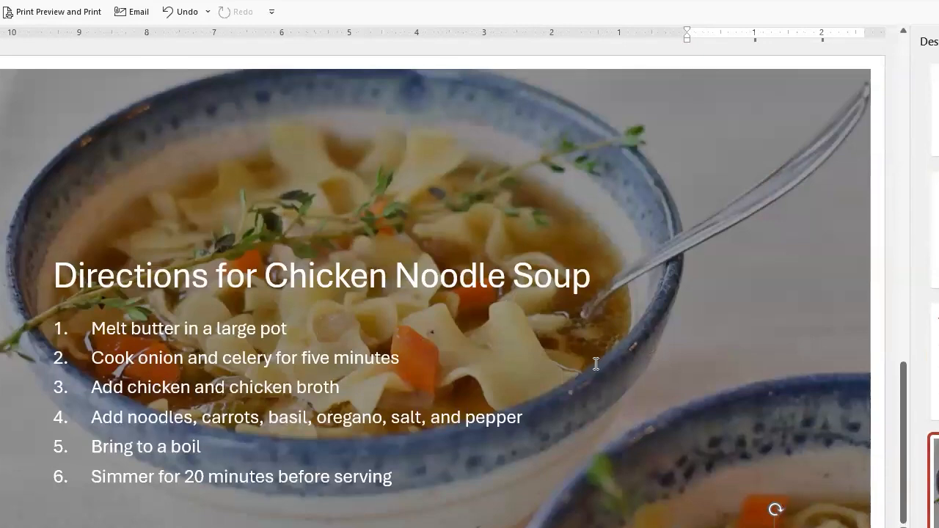
left_click(531, 284)
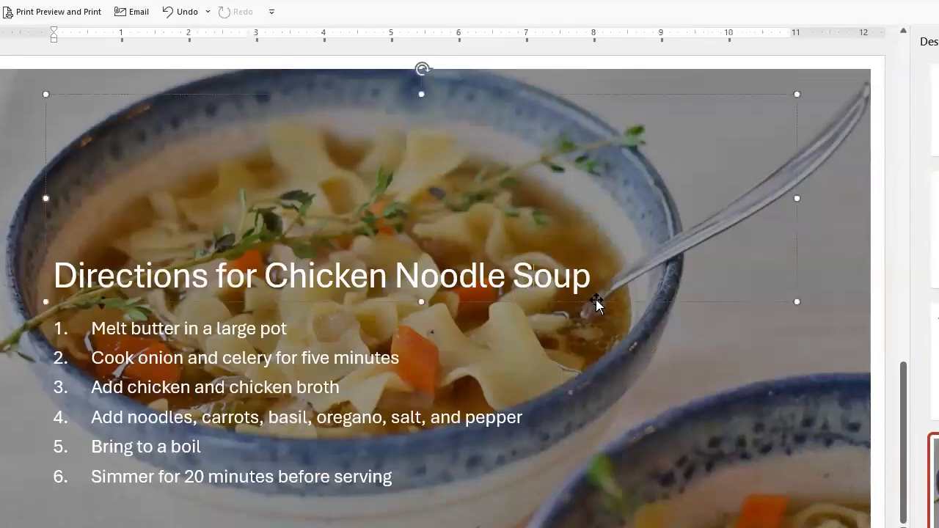
left_click(634, 95)
key("ctrl+z")
key("ctrl+z")
key("ctrl+z")
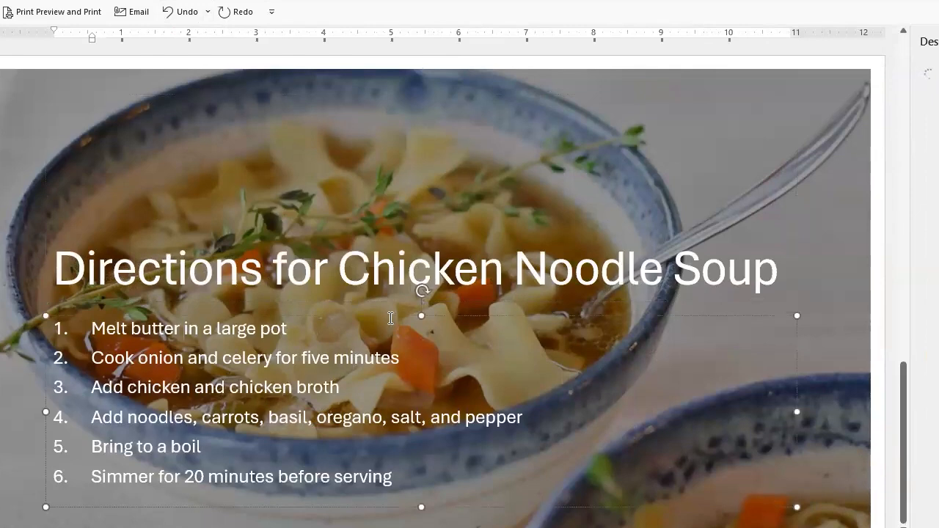
left_click(431, 267)
left_click_drag(421, 301, 407, 211)
Step: Enlarge the numbered directions text and extend its text box upward to just below the title
left_click(343, 369)
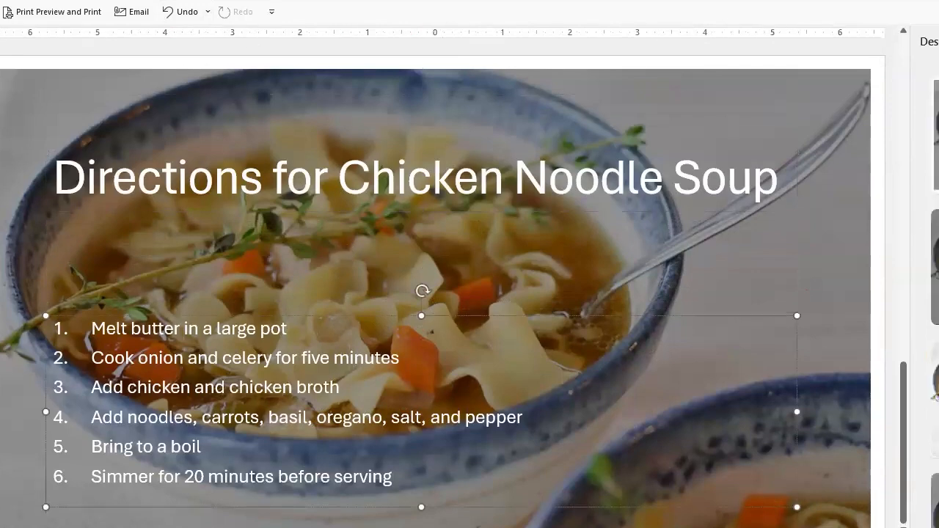
key("ctrl+z")
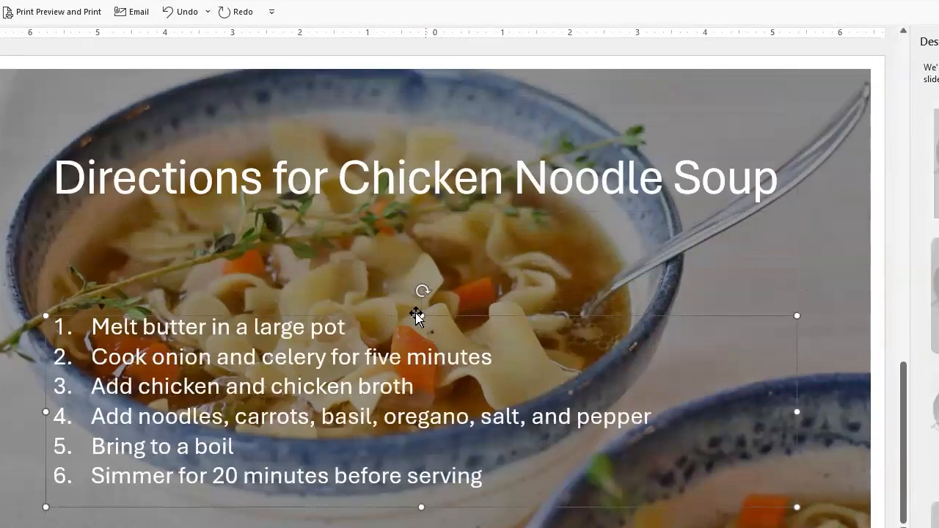
left_click_drag(419, 316, 414, 276)
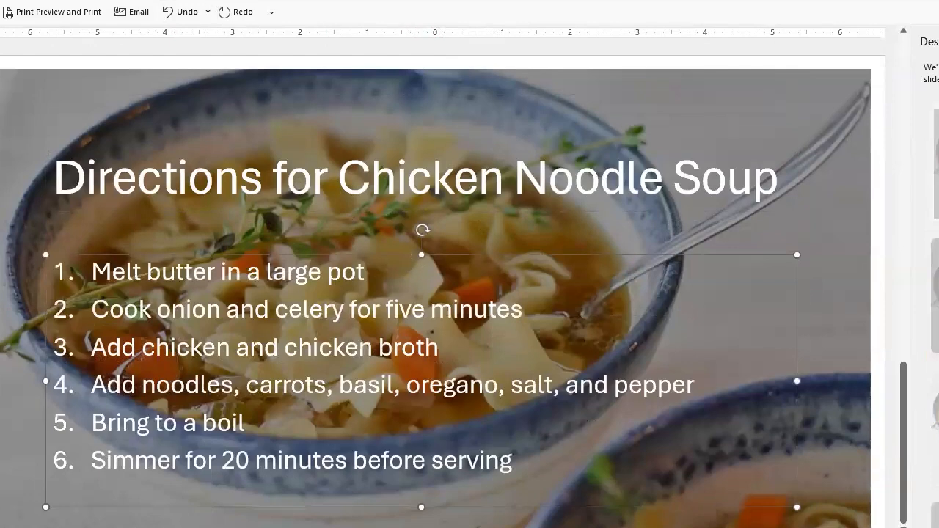
left_click(579, 524)
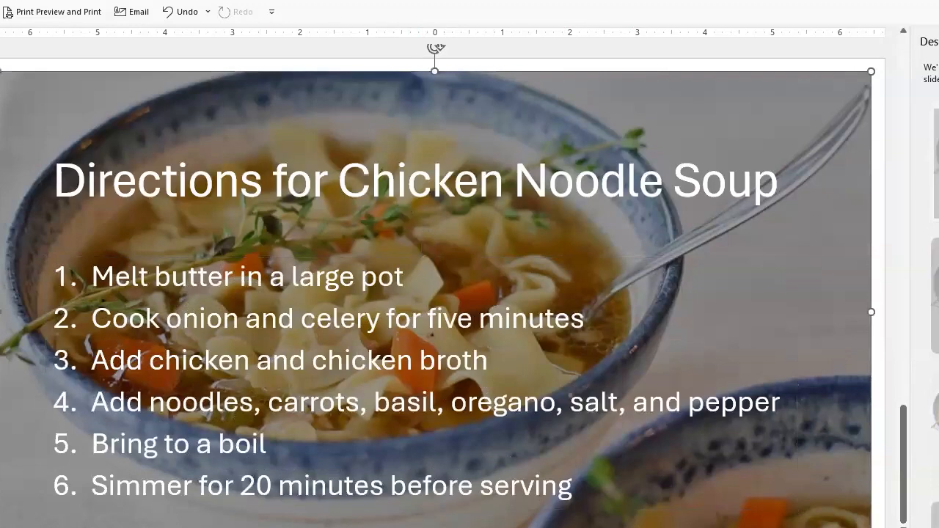
Step: Try the steaming-pot design on the title slide, apply the dark noodles and rolling pin photo design instead, and go to the ingredients slide
key("Home")
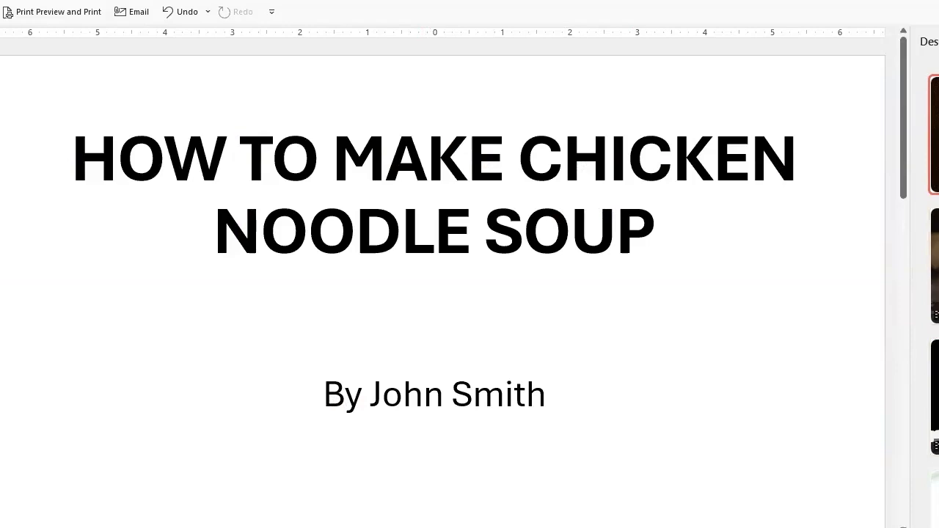
left_click(935, 135)
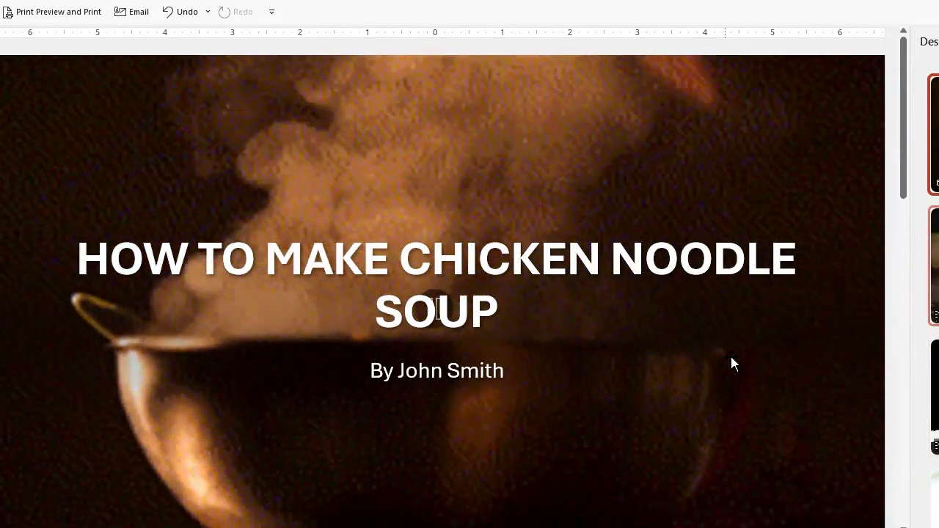
key("ctrl+z")
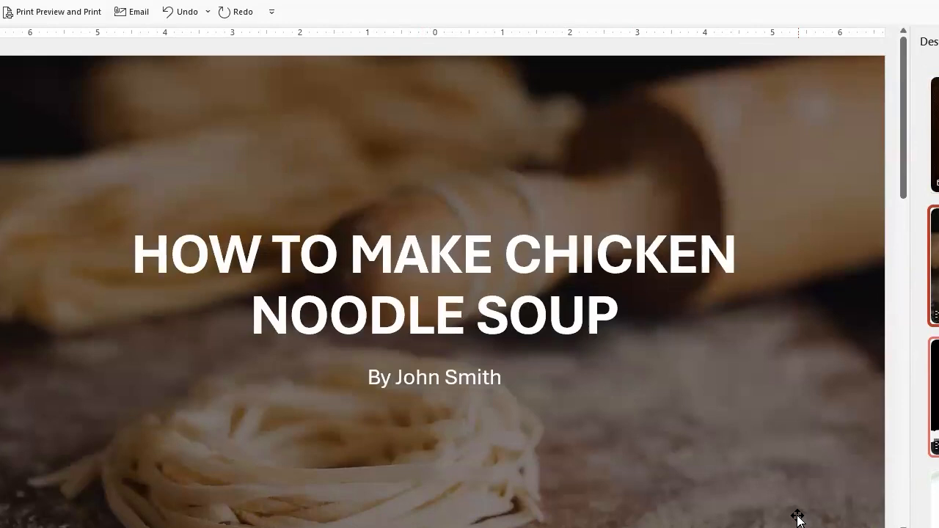
scroll(935, 396, "down", 3)
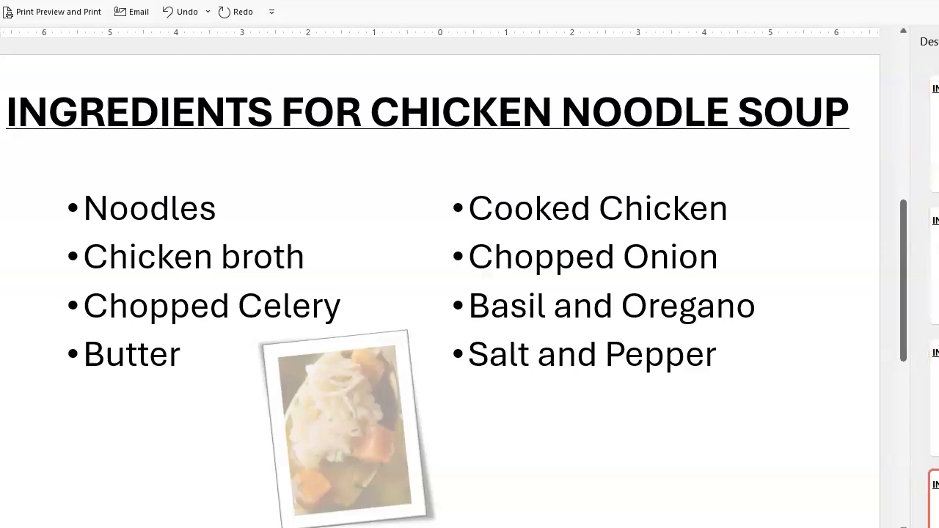
Step: Apply the suggested four-block design to the left ingredients list, and move and shrink the soup picture to sit below the right list
left_click(936, 507)
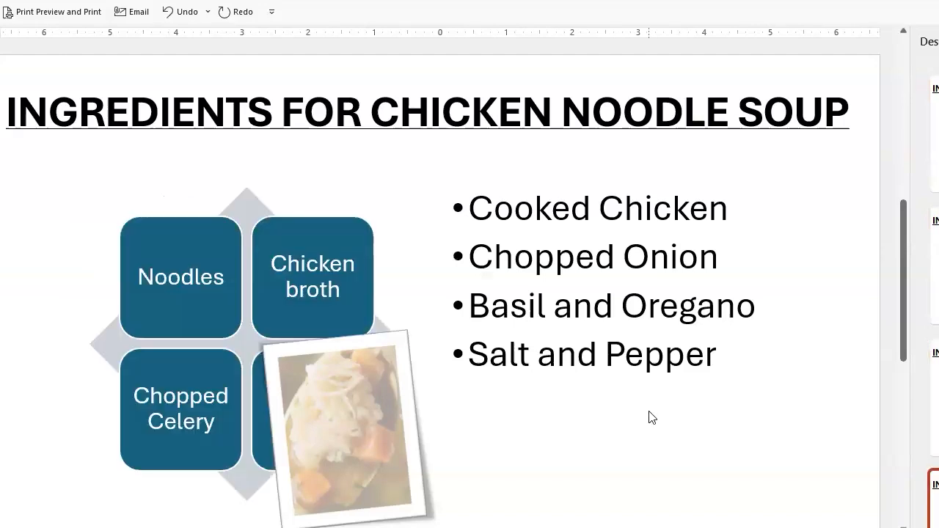
left_click_drag(331, 417, 506, 393)
left_click_drag(460, 349, 486, 380)
left_click(708, 427)
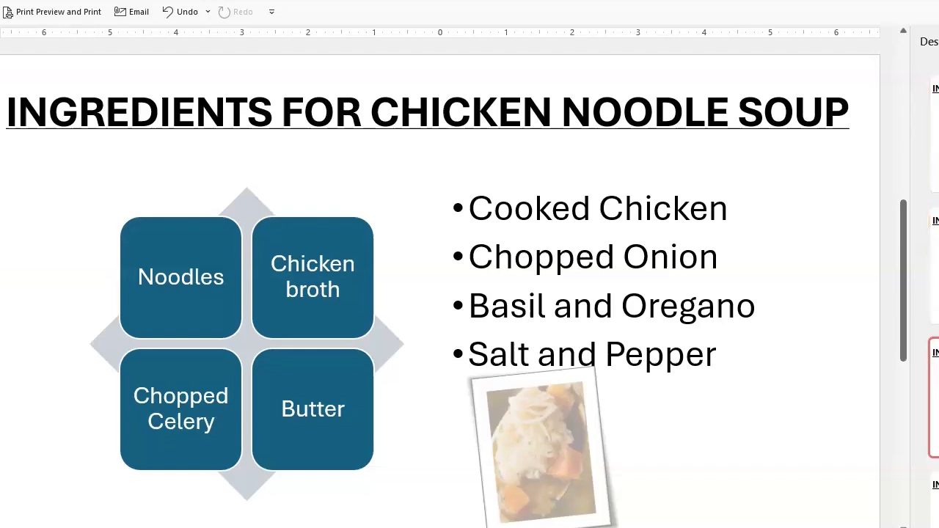
Step: Preview the slide show from the title slide, end it, and look through the title and ingredients slides
left_click(2, 352)
left_click(2, 103)
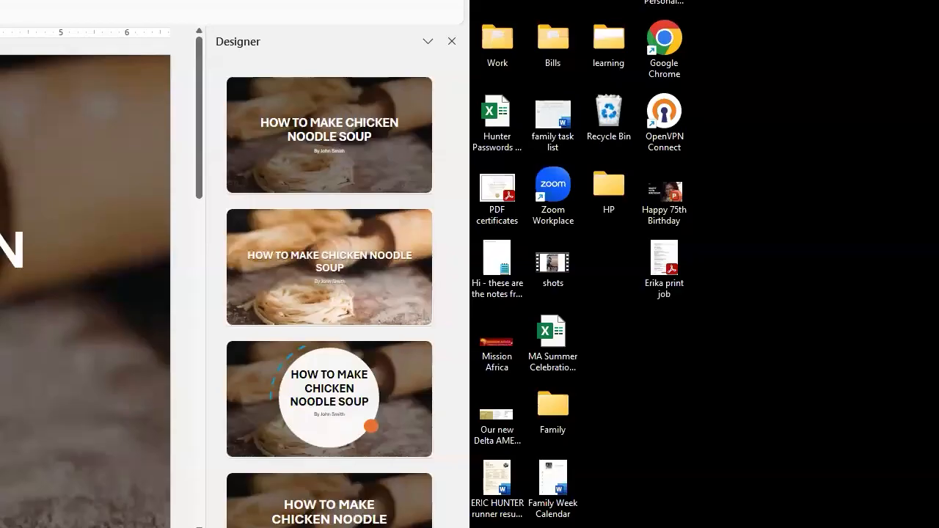
key("F5")
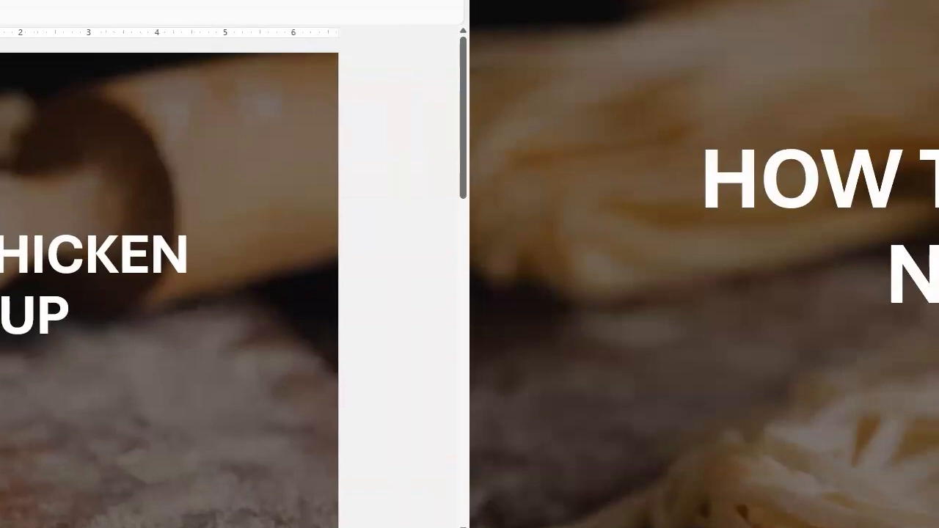
key("Escape")
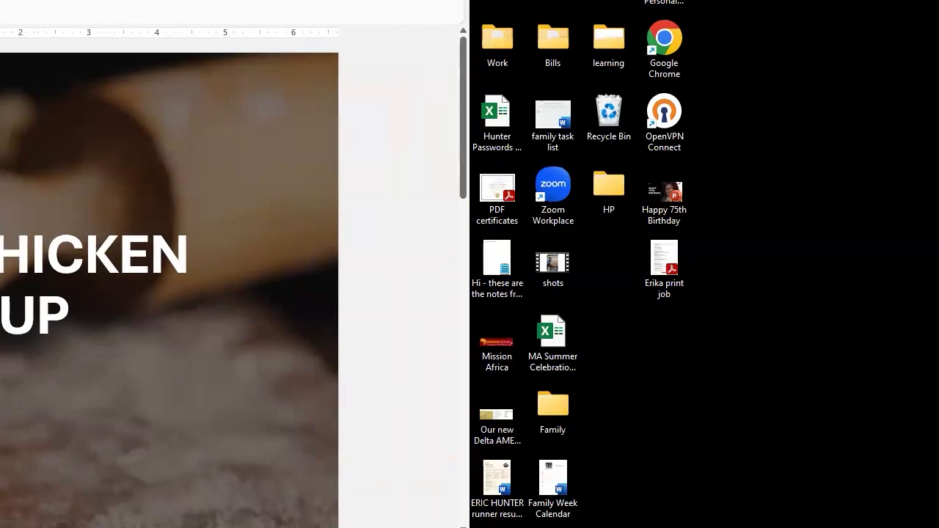
scroll(169, 291, "down", 5)
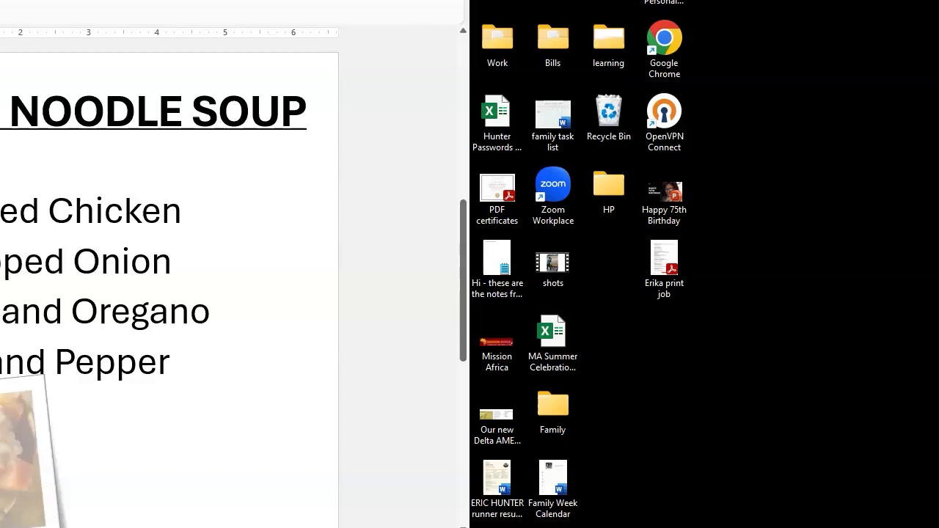
scroll(168, 278, "down", 3)
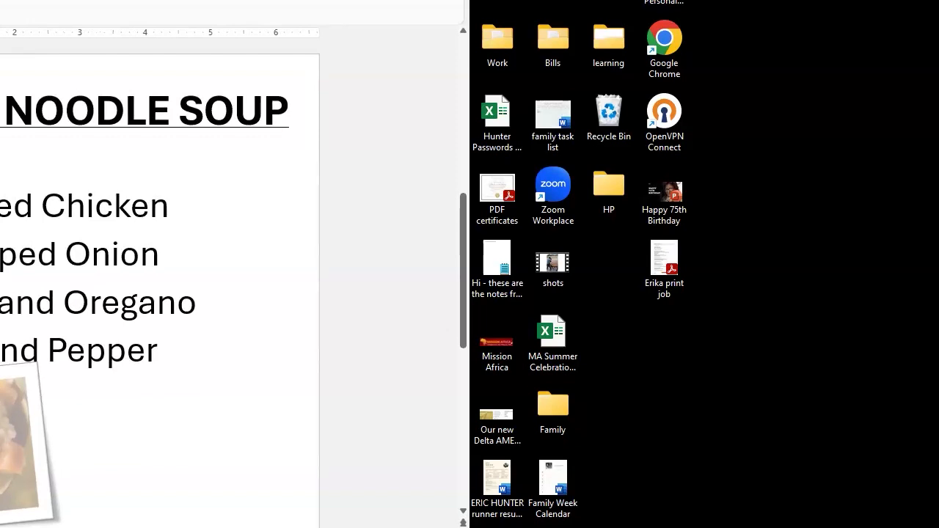
scroll(160, 291, "up", 3)
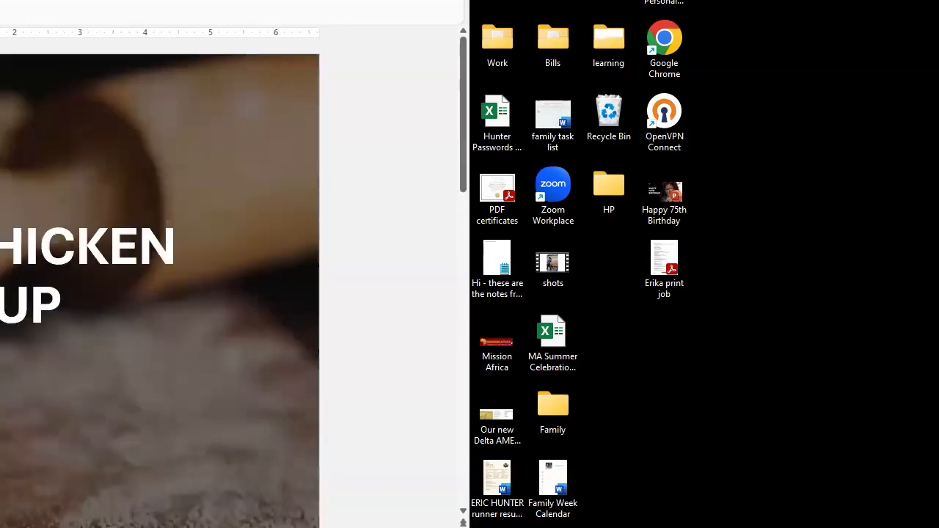
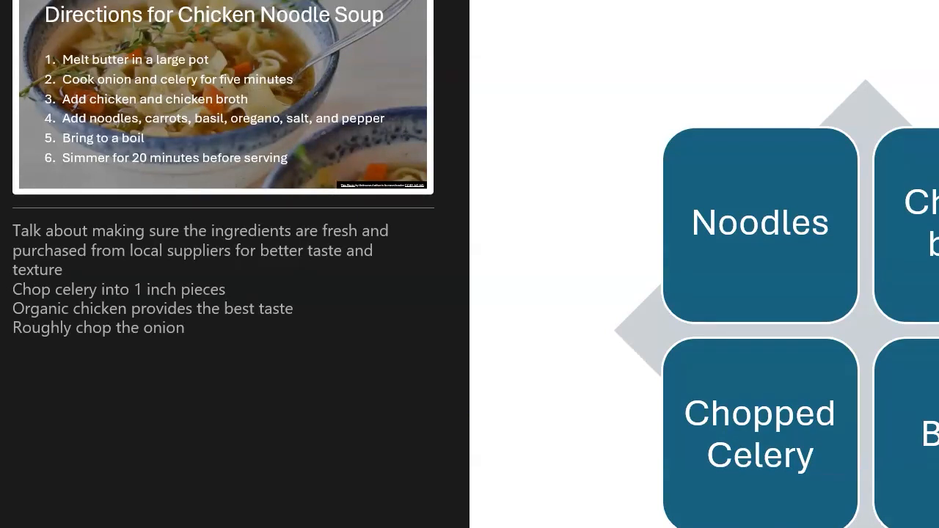
Step: Advance the slide show with speaker notes past the directions slide to its end, and end the show
key("Right")
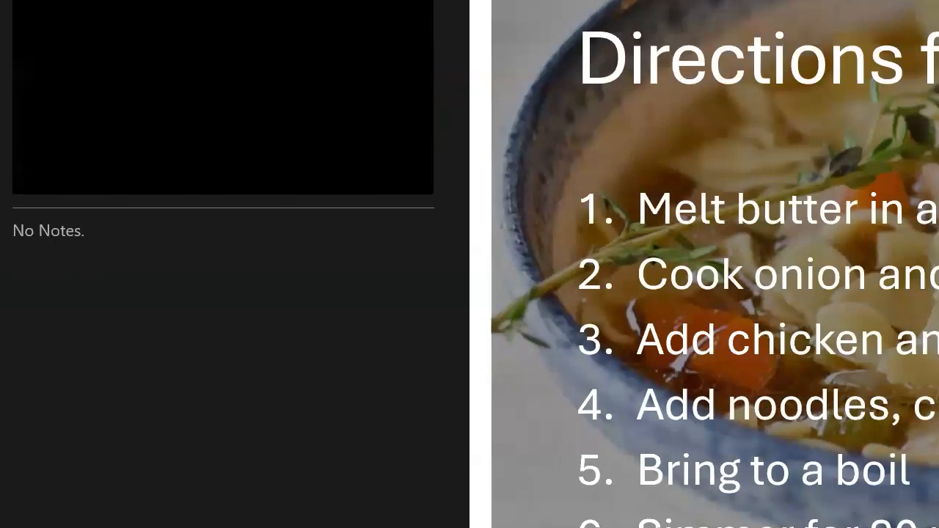
key("Right")
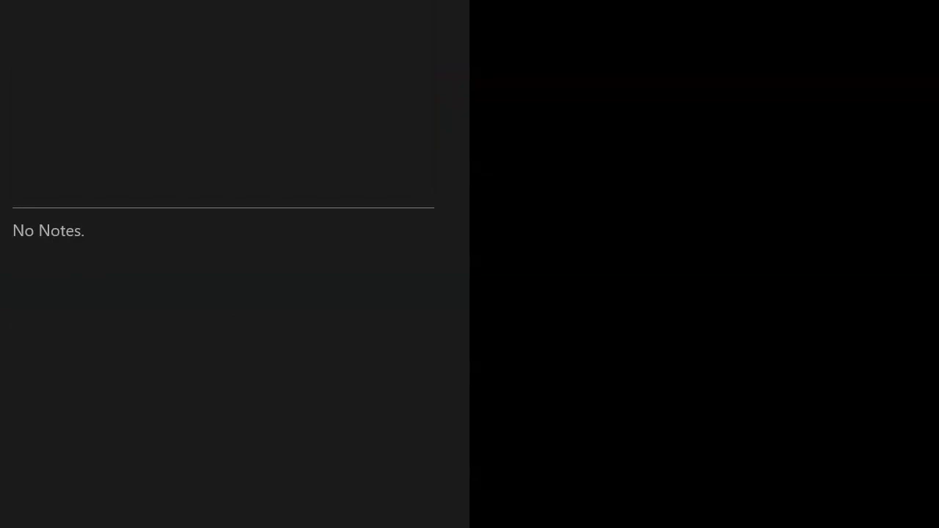
right_click(882, 450)
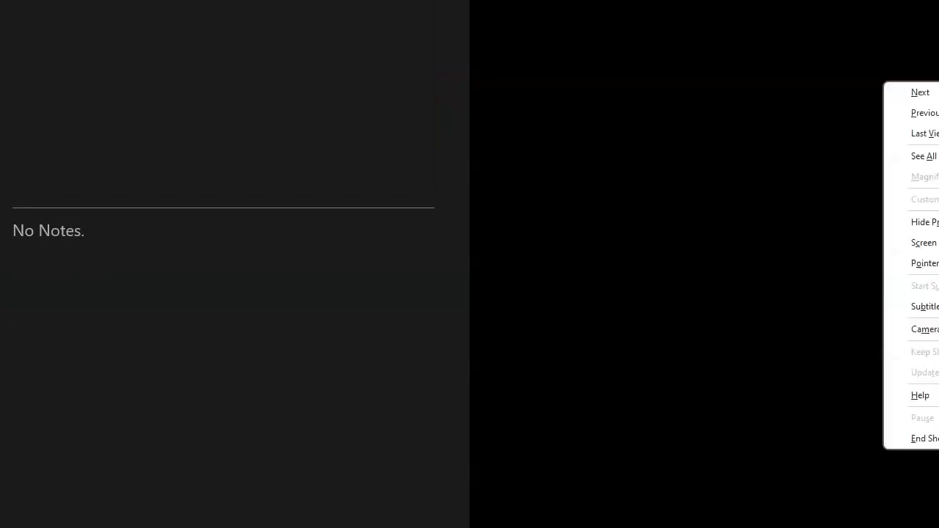
left_click(935, 439)
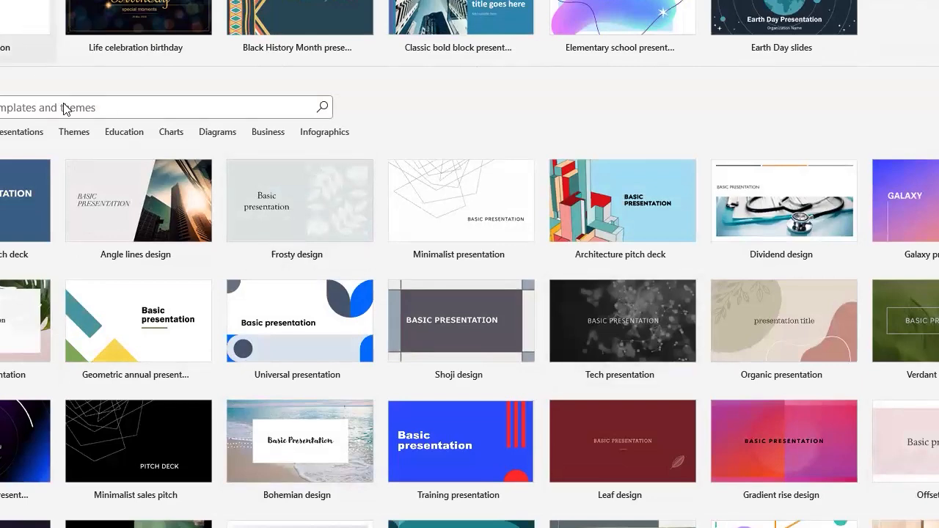
Step: Create a new blank presentation and title its first slide "Making Spaghetti"
left_click(26, 23)
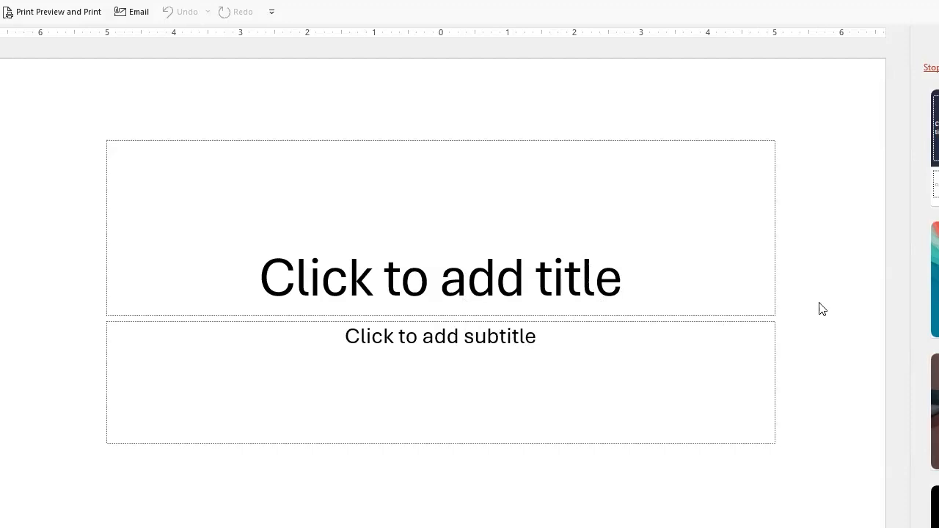
left_click(546, 285)
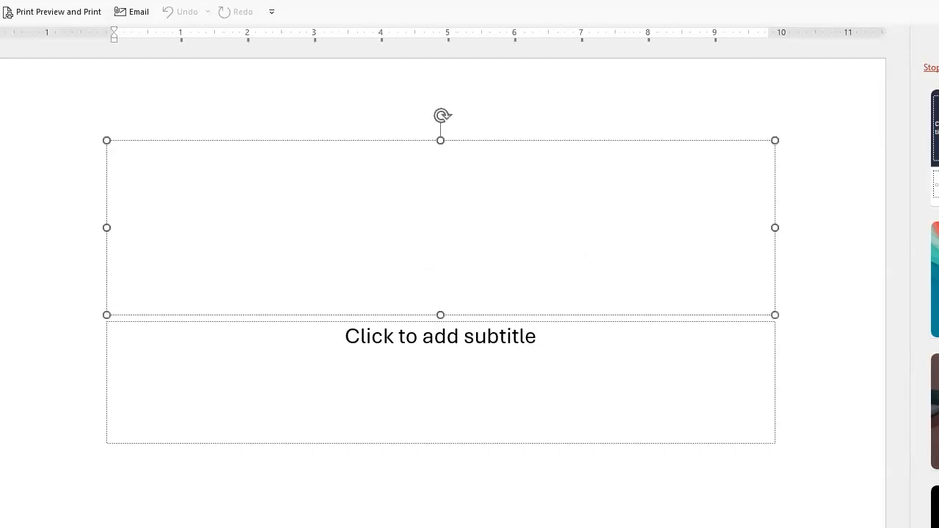
type("Making Spaghetti")
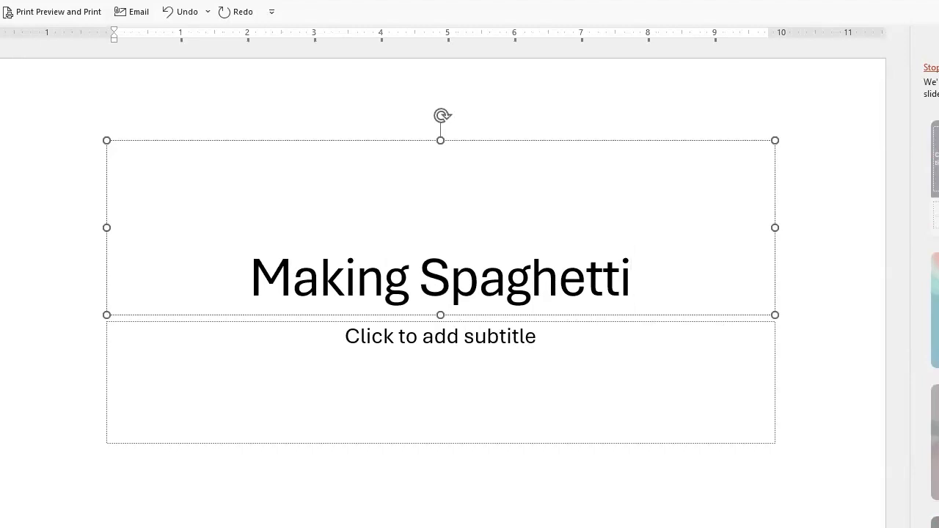
left_click(828, 387)
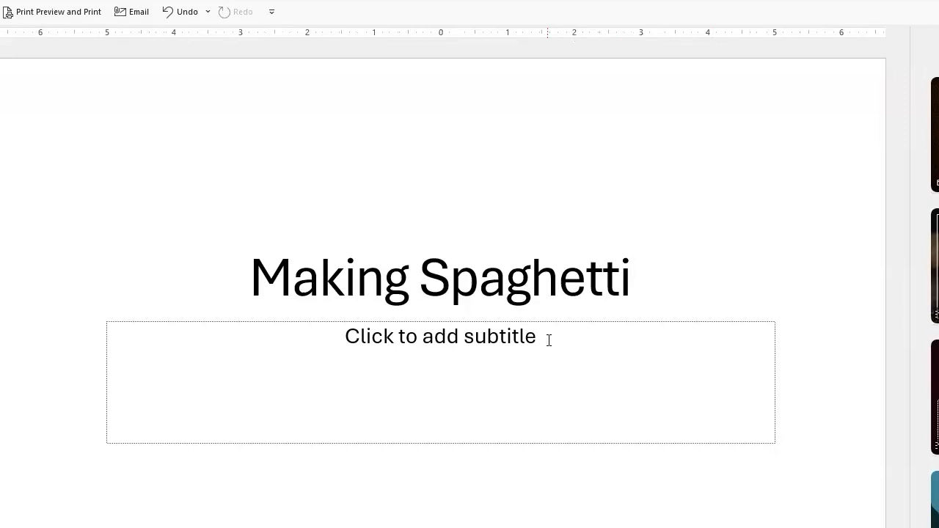
Step: Set the title slide's subtitle to "By:" followed by the author's full name
left_click(637, 333)
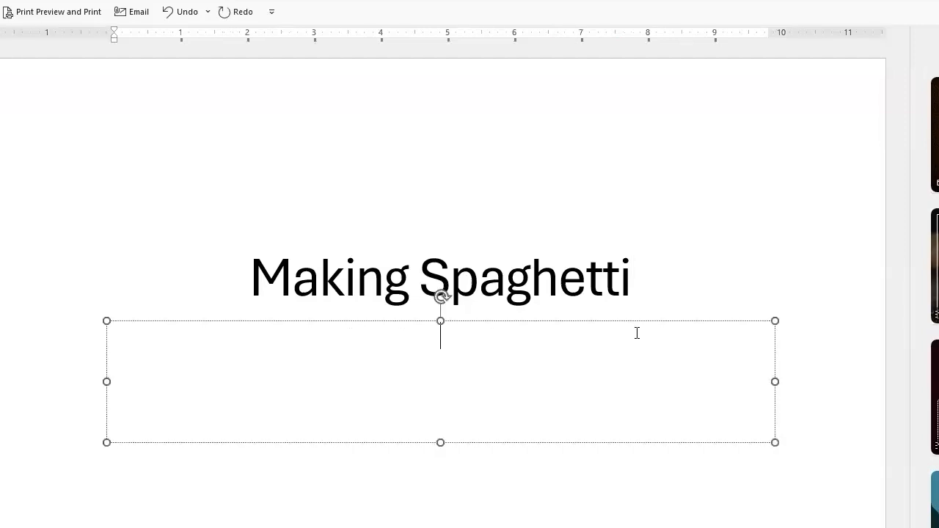
type("John")
key("BackSpace")
key("BackSpace")
key("BackSpace")
key("BackSpace")
type("By: ")
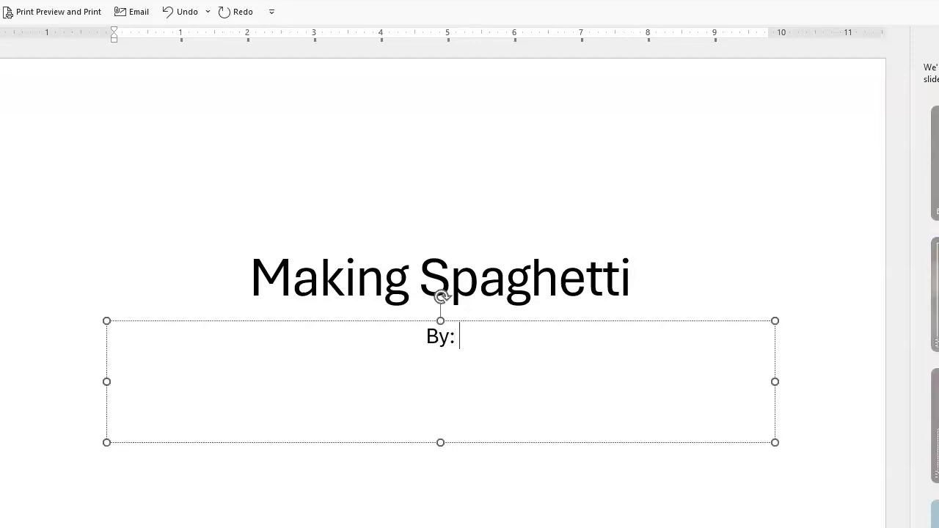
type("John Smith")
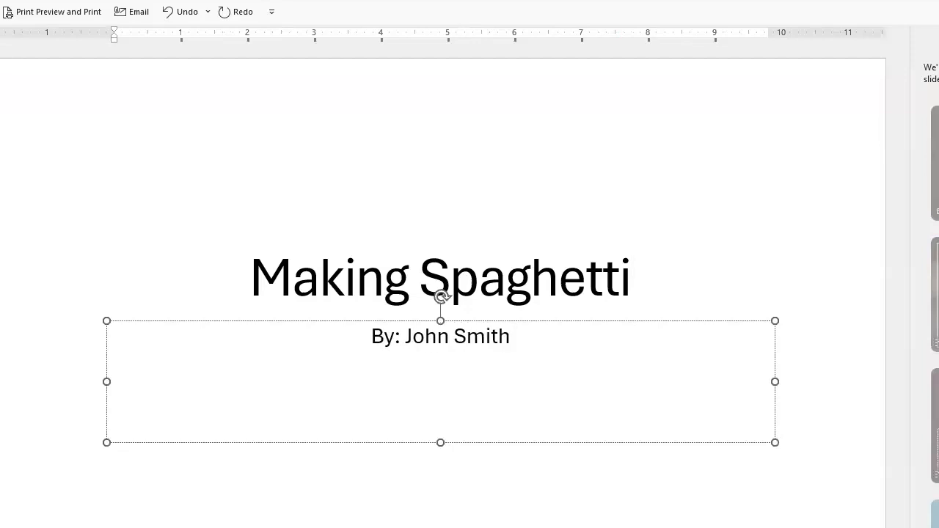
left_click(875, 187)
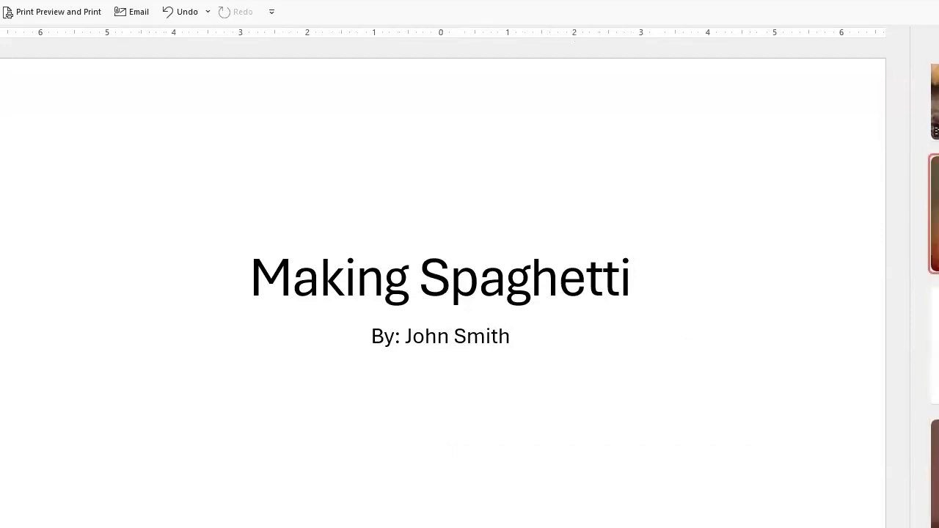
Step: Try the blurred green-and-orange suggested design on the title slide, and choose another suggested design in its place
left_click(935, 214)
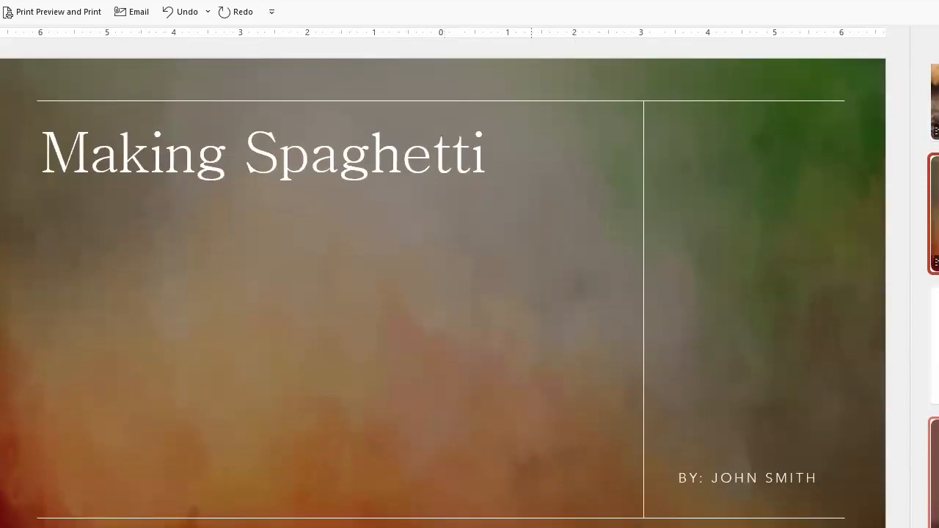
scroll(935, 440, "up", 3)
left_click(936, 266)
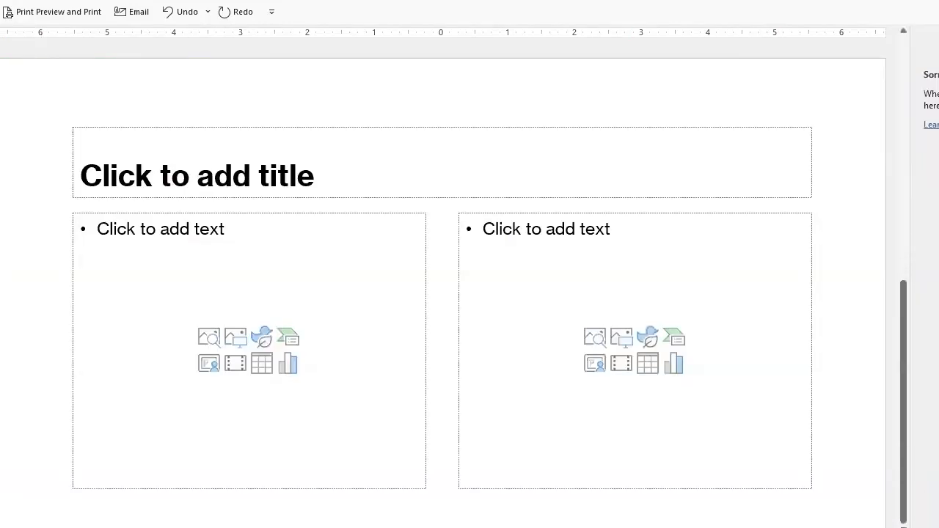
Step: Title the two-column content slide "Ingredients for Spaghetti"
left_click(227, 176)
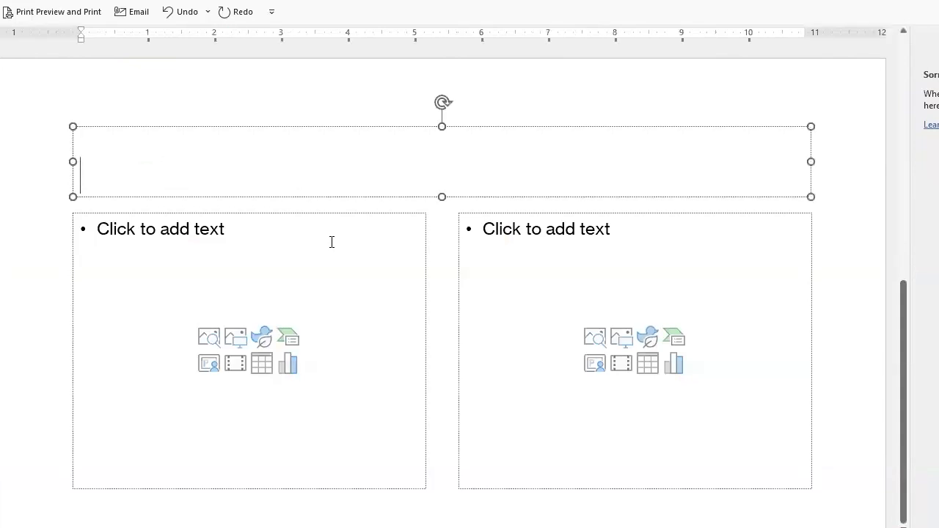
type("Ingredients for")
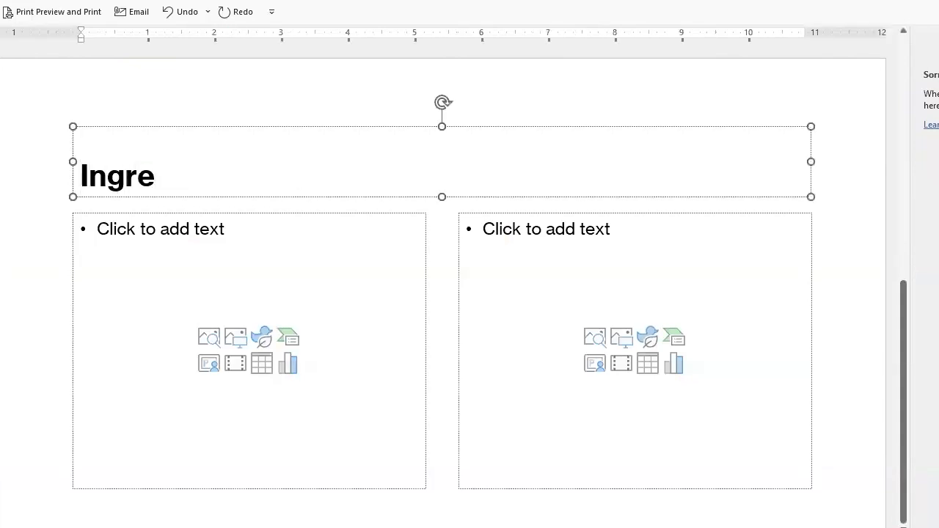
type("Spaghte")
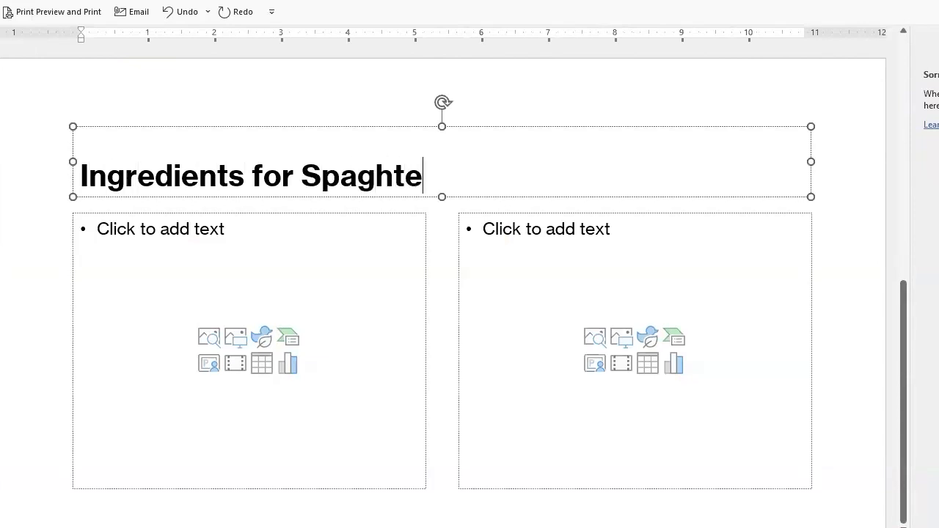
key("BackSpace")
key("BackSpace")
type("etti")
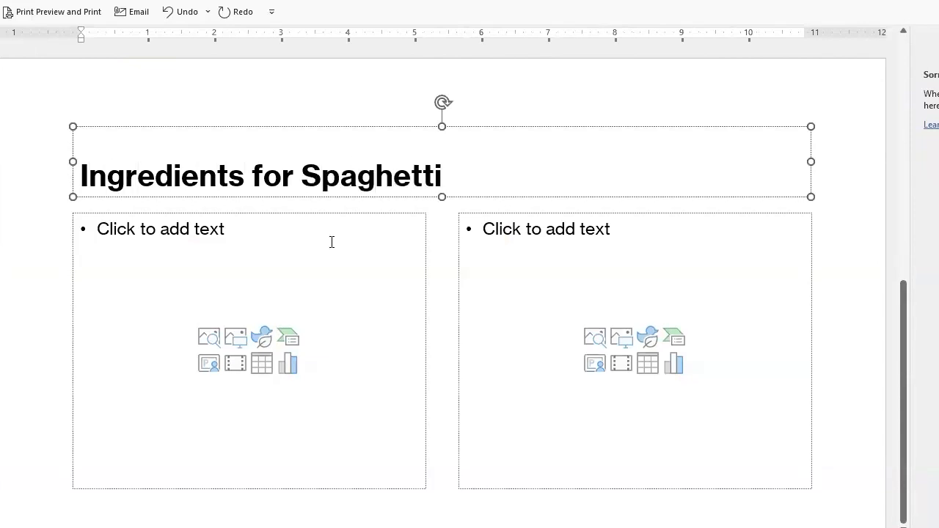
Step: Fill the left column with the bullets Noodles, Salt and pepper, Oregano and Parsley
left_click(316, 239)
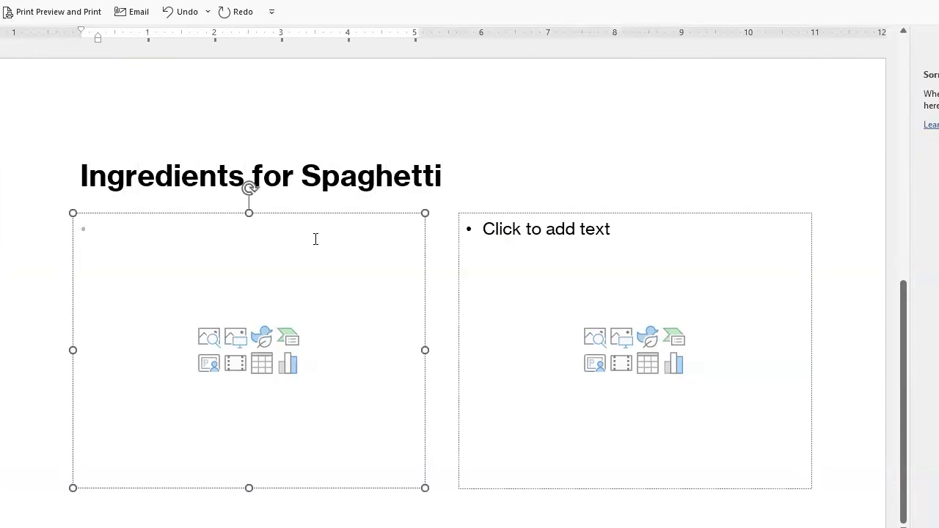
type("Noodles")
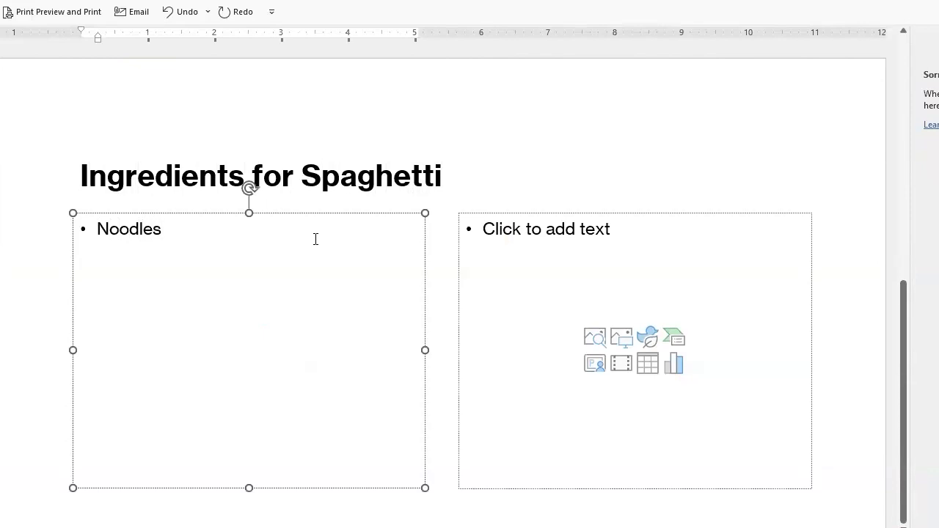
key("Return")
type("Salt and pepper")
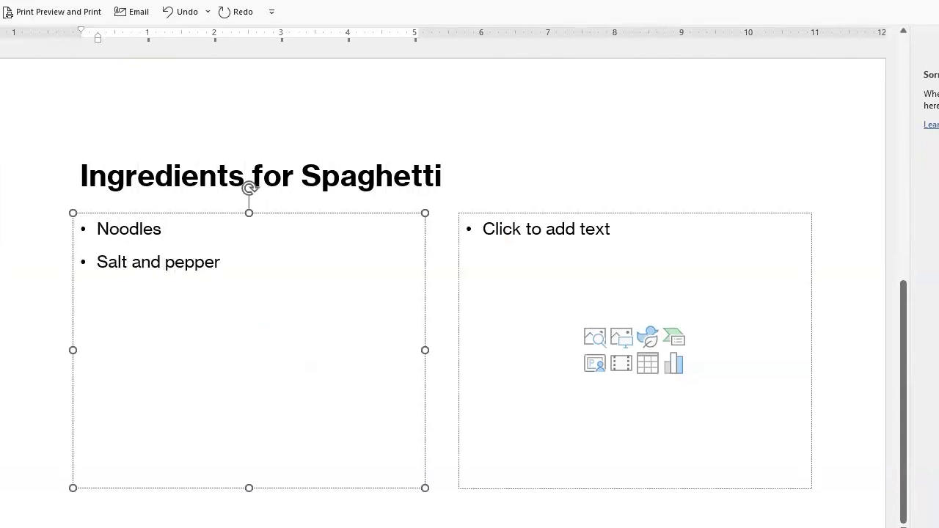
key("Return")
type("Oregano")
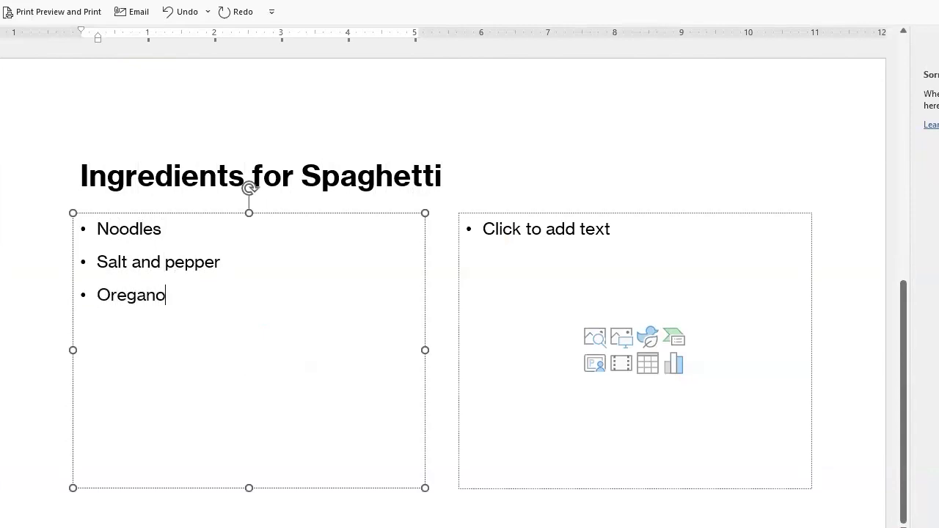
key("Return")
type("Parsley")
key("Return")
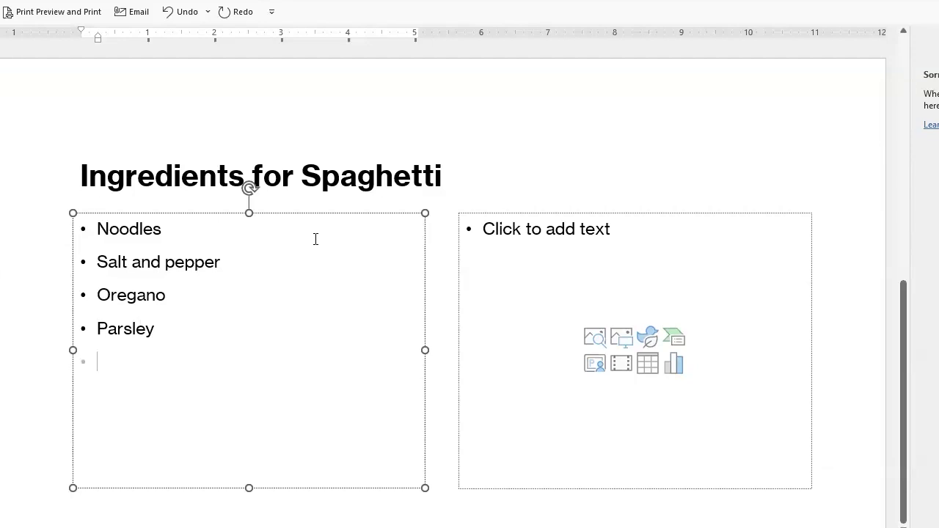
type("5 Quart")
key("BackSpace")
key("BackSpace")
key("BackSpace")
key("BackSpace")
key("BackSpace")
key("BackSpace")
key("BackSpace")
Step: Enter "1 lbs. of ground beef" as the first bullet in the right column of the ingredients slide
left_click(615, 248)
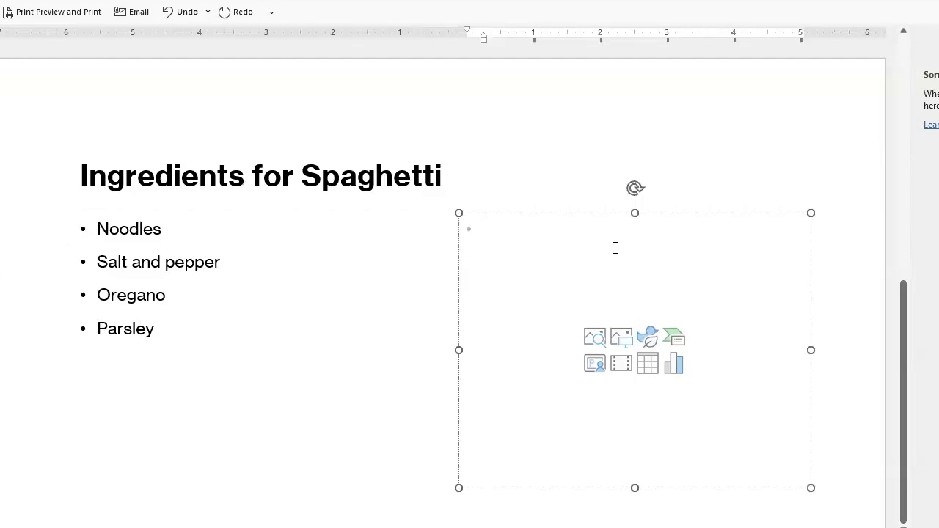
type("1 l")
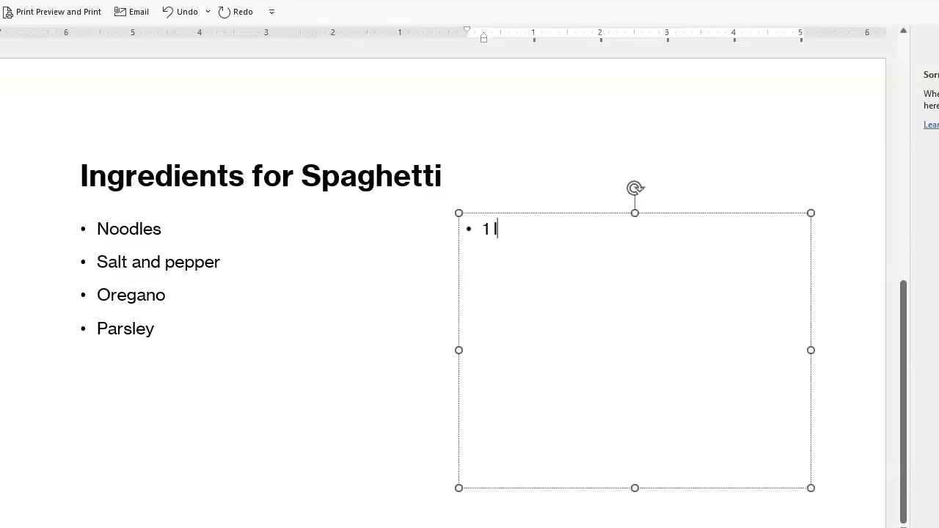
type("bs. of ground beef")
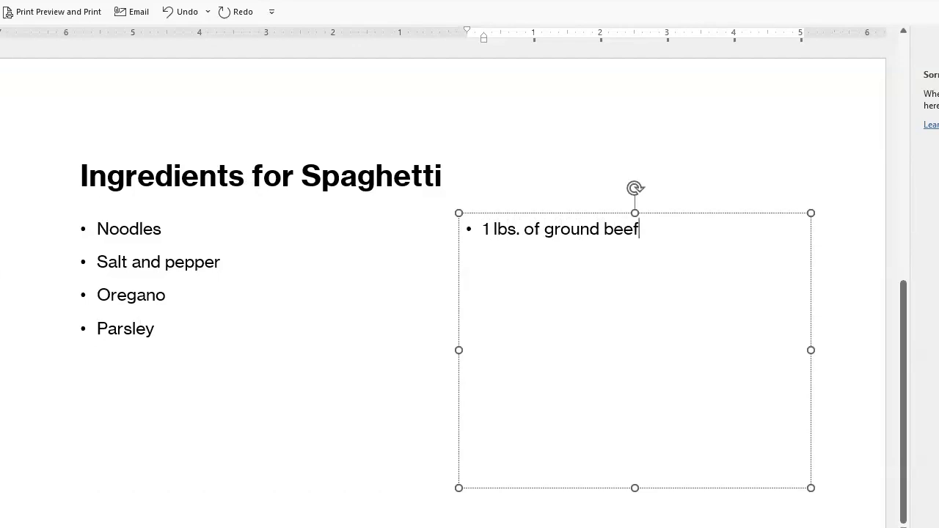
Step: Add the bullets "Red pepper flakes" and "Cheese (for topping" below the ground beef bullet in the ingredients slide's second column
key("Return")
type("Red pepper flakes")
key("Return")
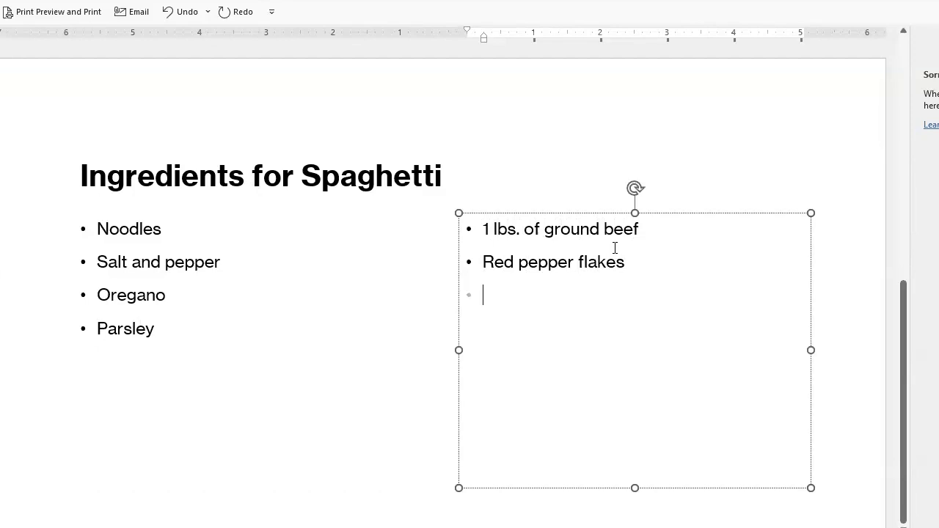
type("cheese ")
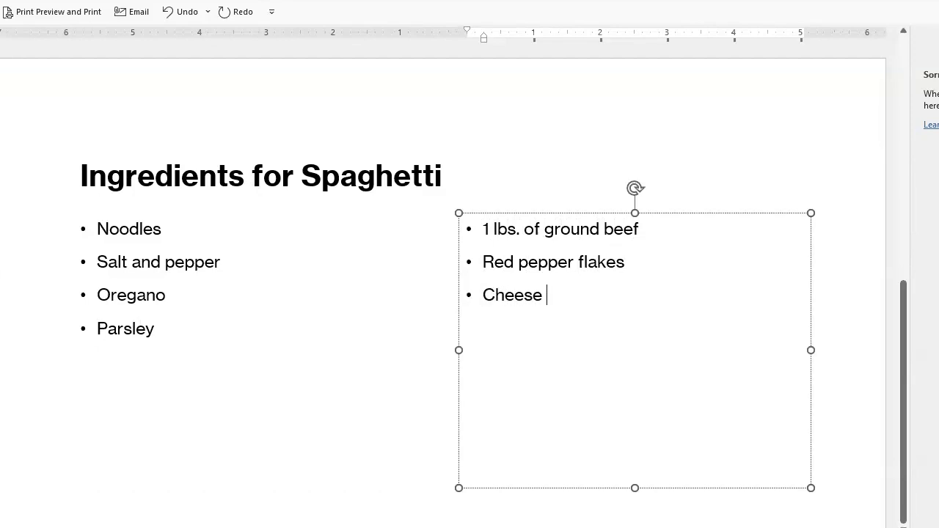
type("(for topping")
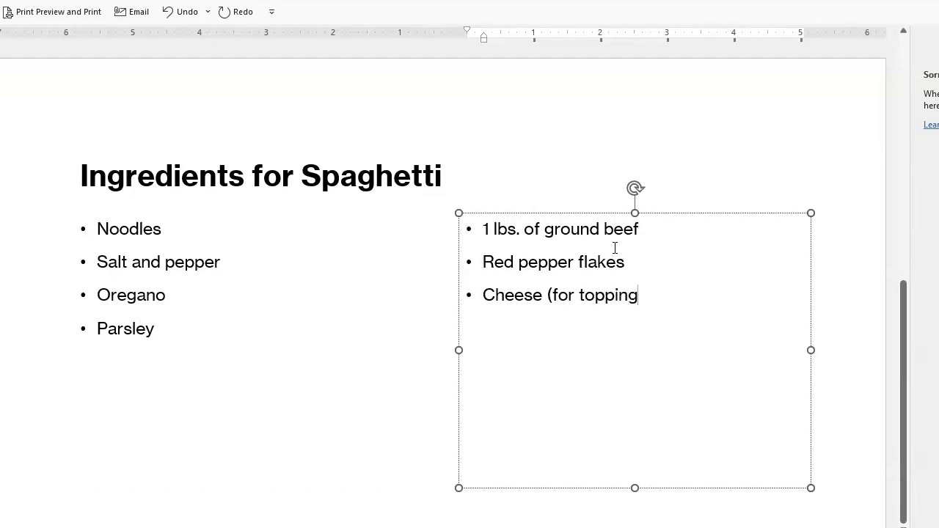
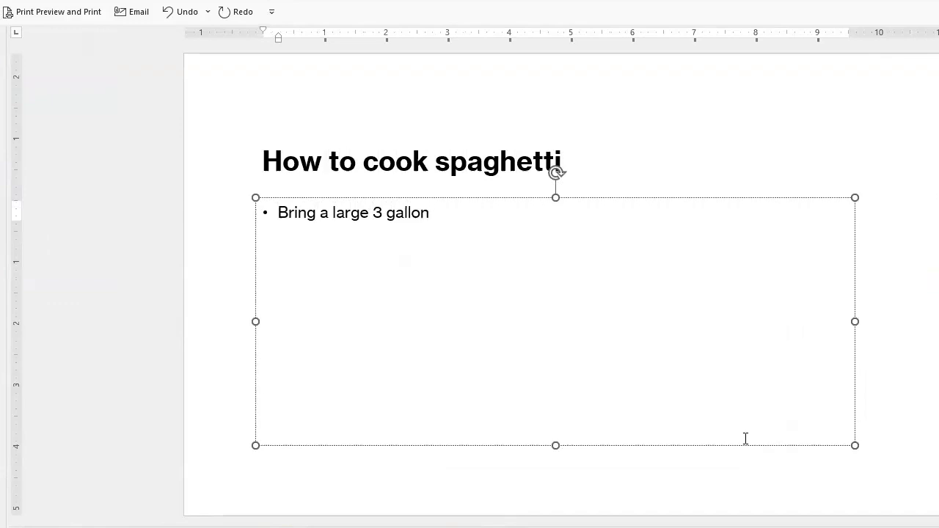
Step: Complete the first bullet of the "How to cook spaghetti" slide as "Bring a large 3 gallon pot of water to boil"
type("pot of wate")
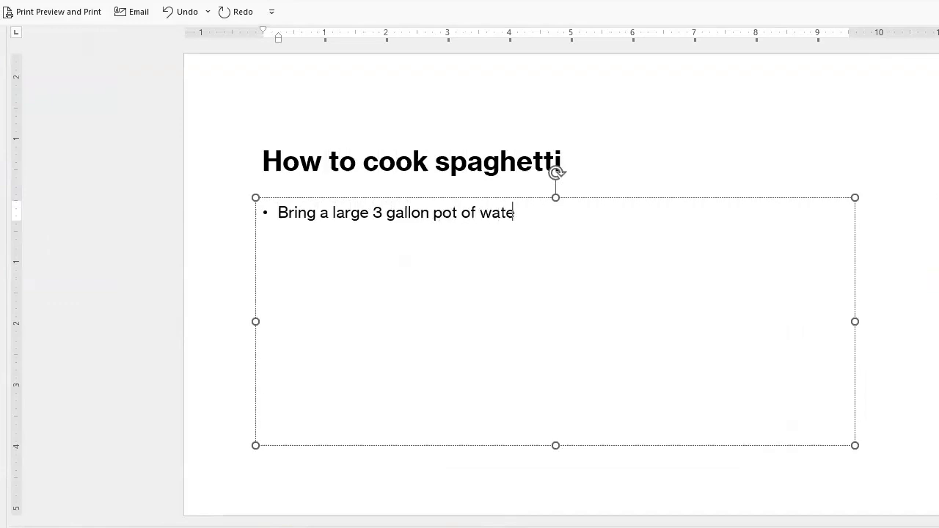
type("r toa")
key("BackSpace")
type("boil")
key("Return")
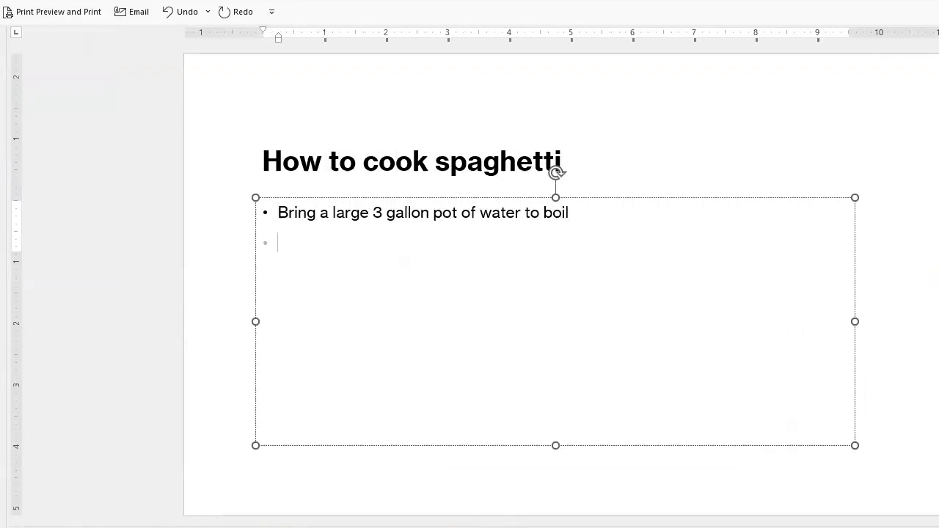
Step: Enter "Insert the noodles – cook for 5-6 minutes then drain" as the second bullet of the cooking instructions
type("Insert the noodles -")
type(" cook for 5-6 minutes")
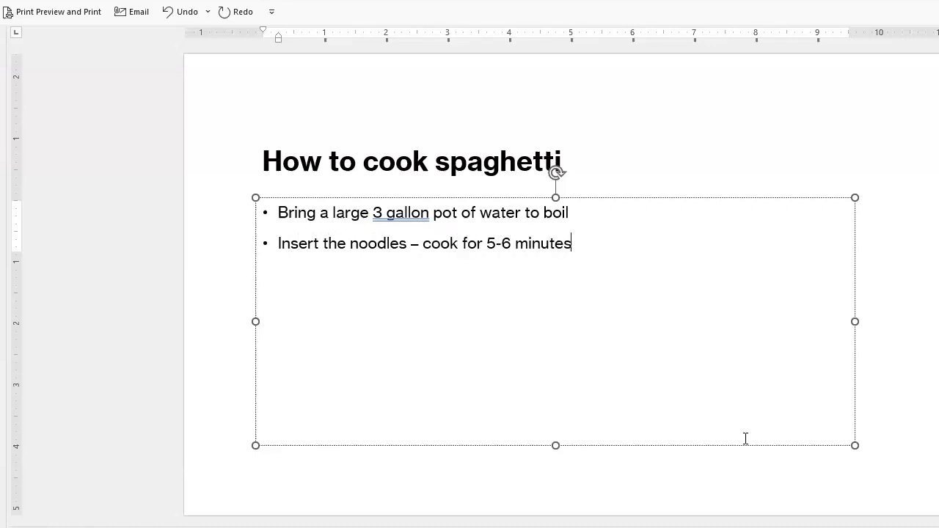
type(" then drain")
key("Return")
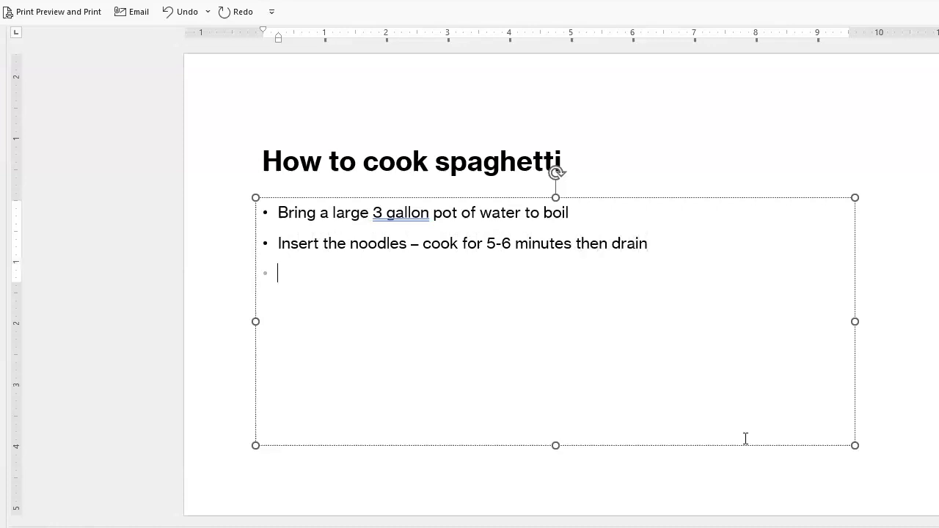
Step: Enter the third bullet "Brown the ground beef in a medium pan on medium heat. Add salt, pepper, oregano, parsley, red pepper flakes to taste"
type("Brown the")
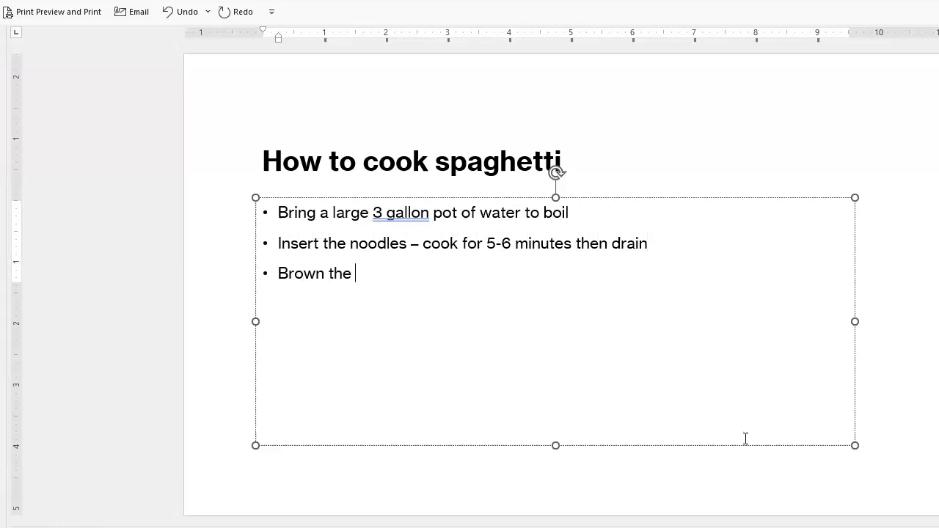
type(" ground beef")
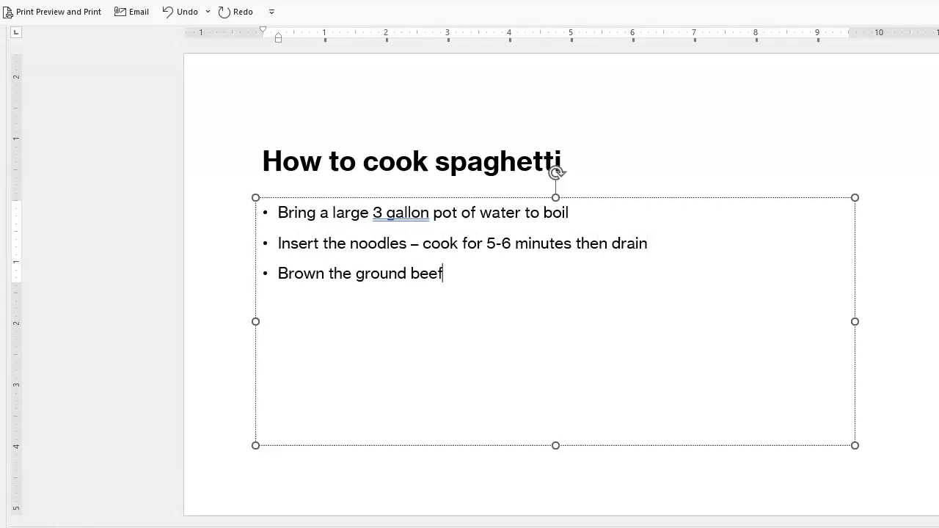
type(" in a medium pan on medium heat")
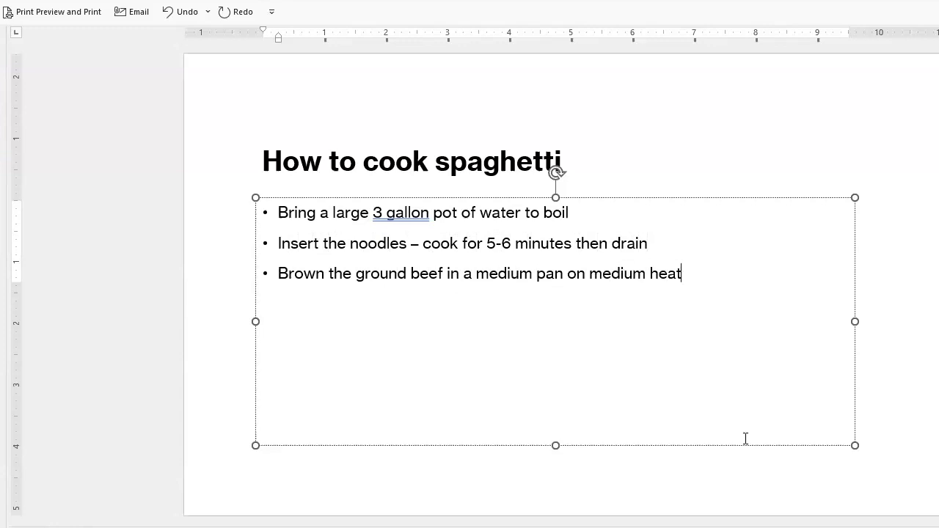
type(". Add")
key("BackSpace")
type("salt, ")
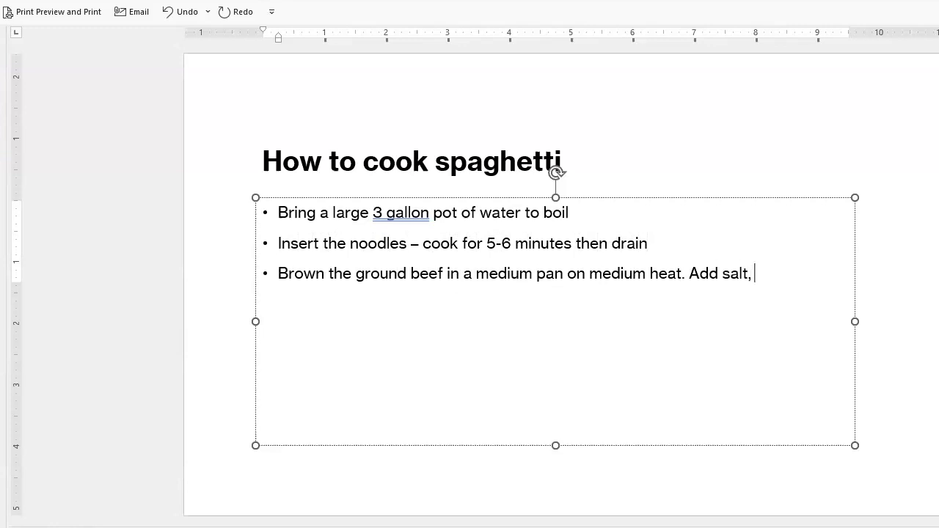
type("pepper, ore")
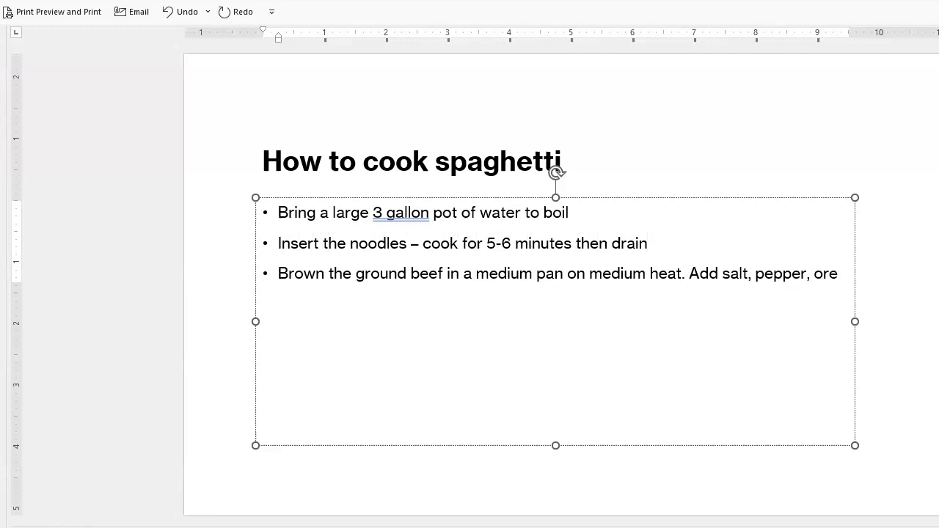
type("gano, pa")
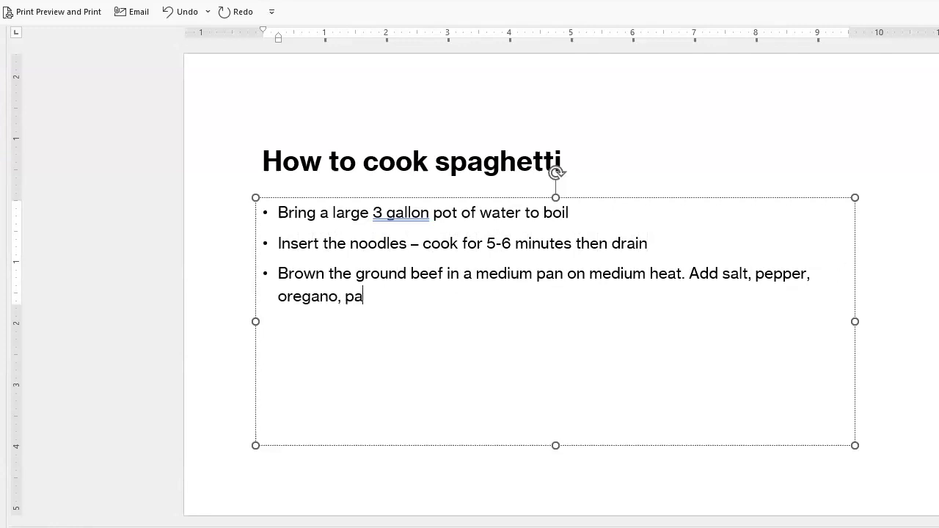
type("rsley, red pepper fal")
key("BackSpace")
key("BackSpace")
type("lakes to taste")
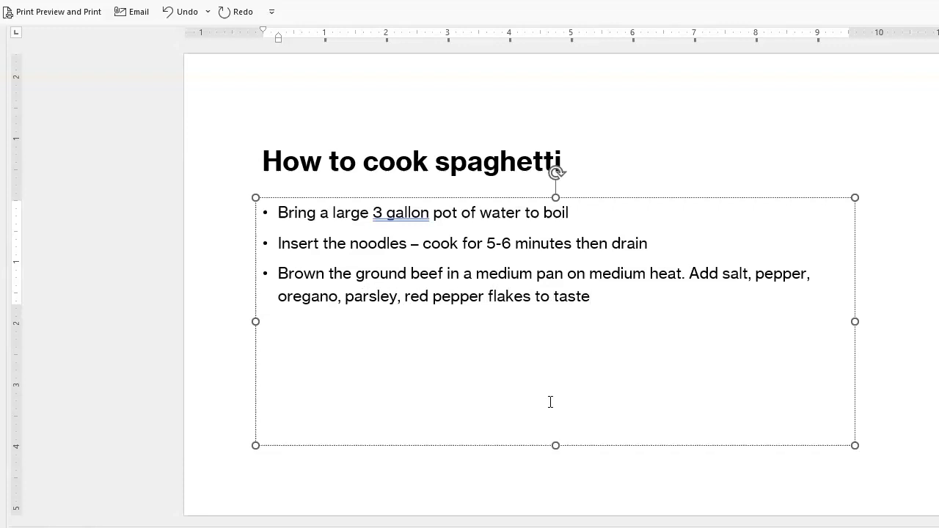
Step: Append "– add salt to the water" to the first bullet and start a new bullet after the ground beef instruction
left_click(583, 214)
type("- add salt to the water")
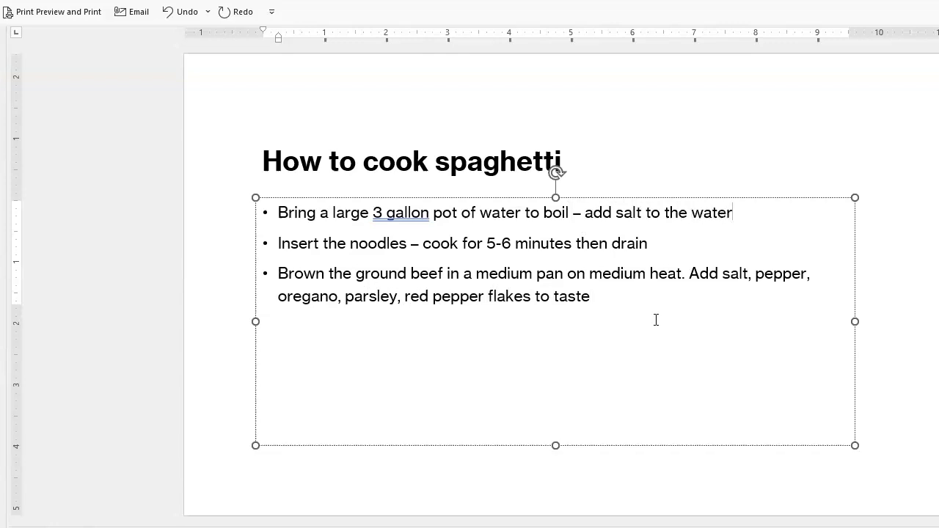
left_click(646, 295)
key("Return")
type("Add")
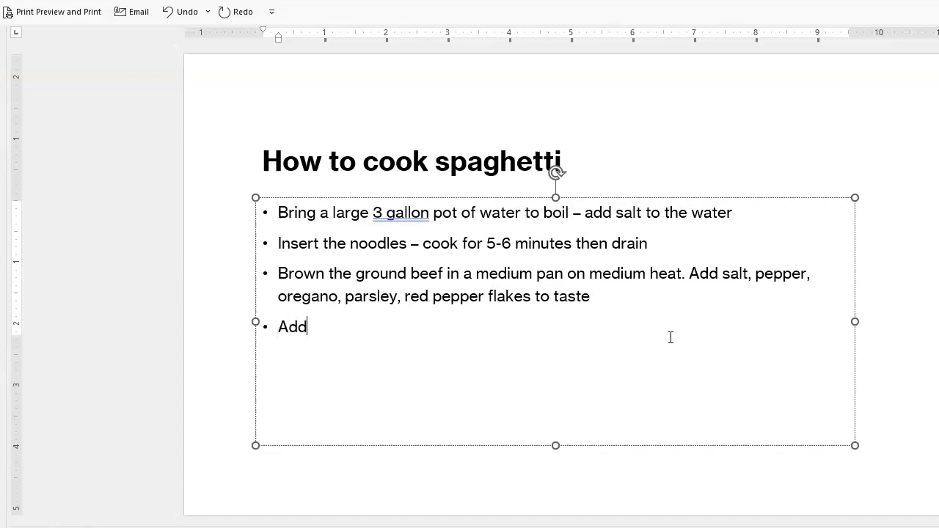
type(" tomato sauce to the")
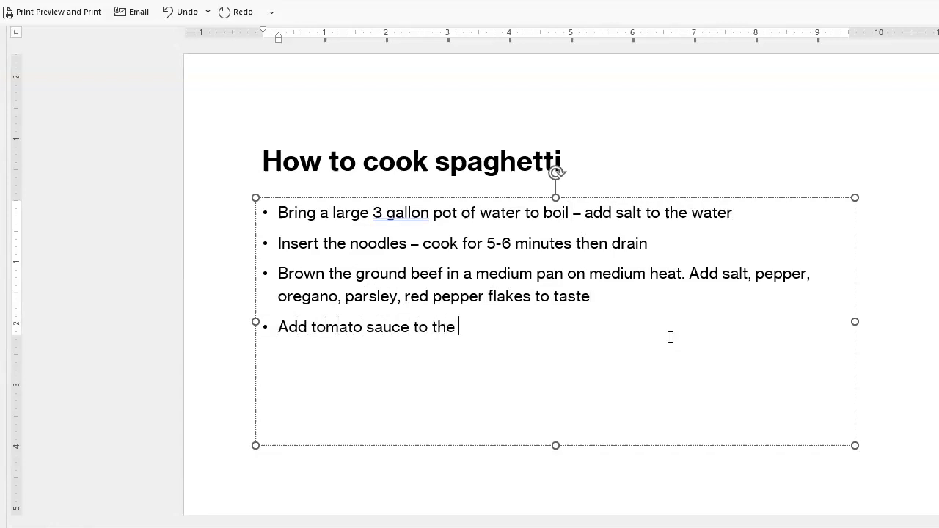
key("BackSpace")
key("BackSpace")
key("BackSpace")
key("BackSpace")
key("BackSpace")
key("BackSpace")
key("BackSpace")
key("BackSpace")
key("BackSpace")
key("BackSpace")
key("BackSpace")
key("BackSpace")
key("BackSpace")
key("BackSpace")
key("BackSpace")
key("BackSpace")
key("BackSpace")
key("BackSpace")
key("BackSpace")
key("BackSpace")
Step: Enter "Drain the browned beef of excess oil and fat" as the fourth bullet of the cooking instructions
type("Drain the")
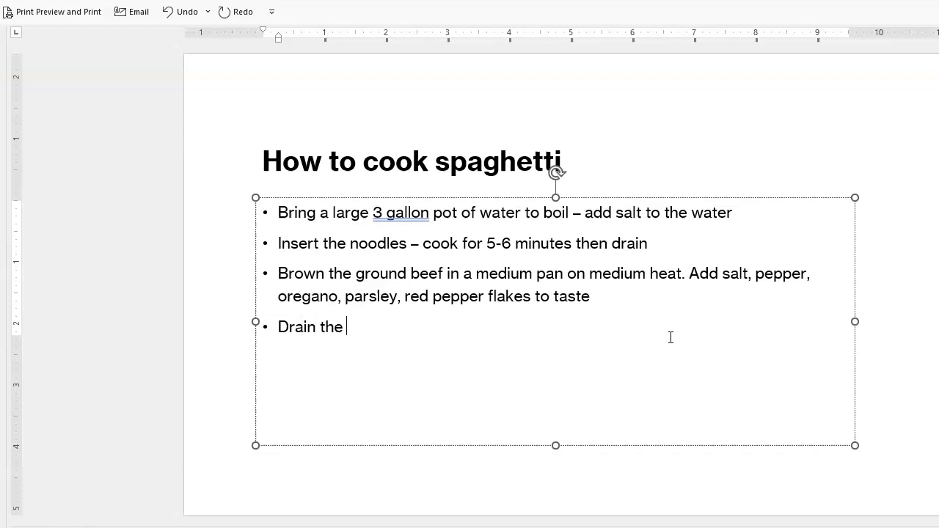
type(" browned b")
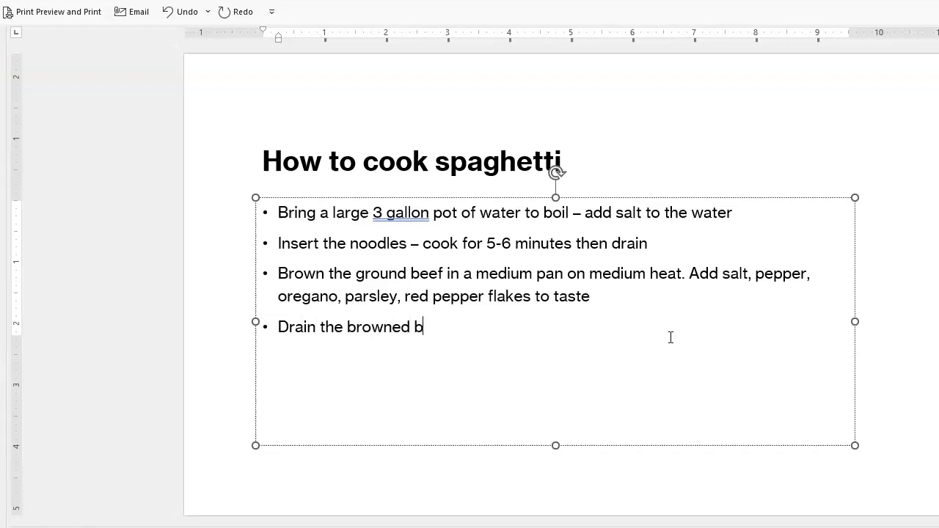
type("eef of excess oil ")
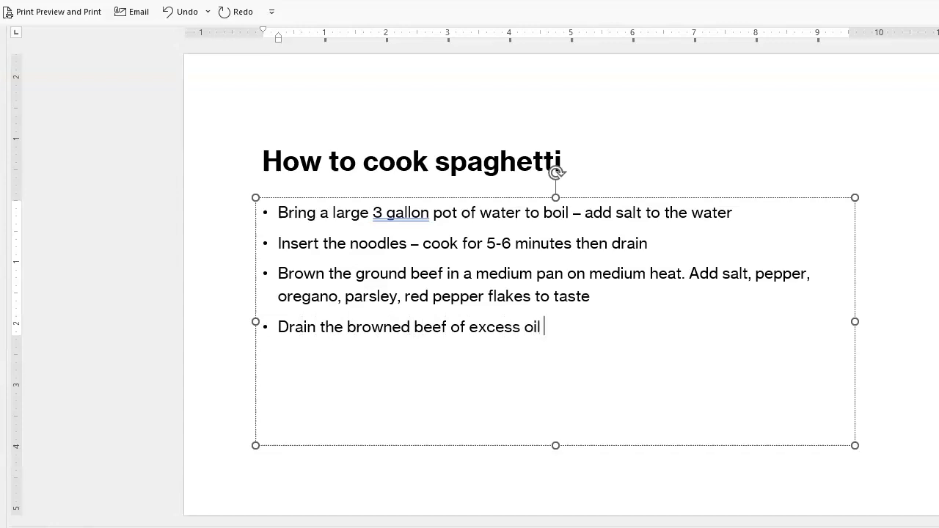
type("and fat")
key("Return")
Step: Enter "Add tomato sauce to the beef, add salt, pepper, oregano to taste" as the fifth bullet of the cooking instructions
type("add ")
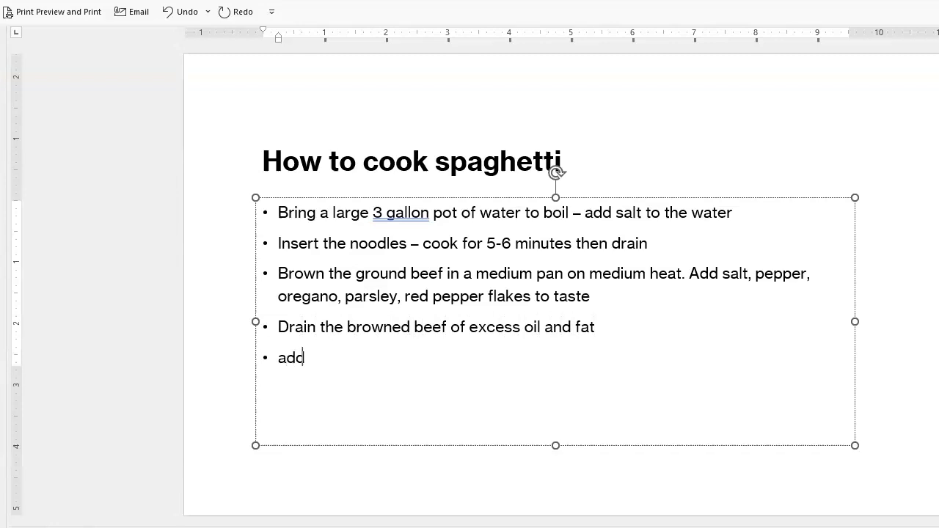
type("tomoo")
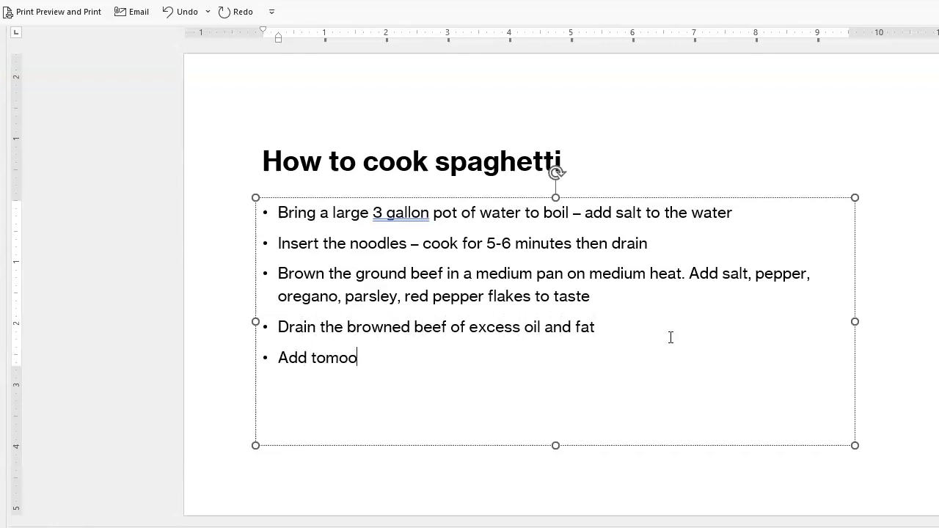
key("BackSpace")
type("ta sauce")
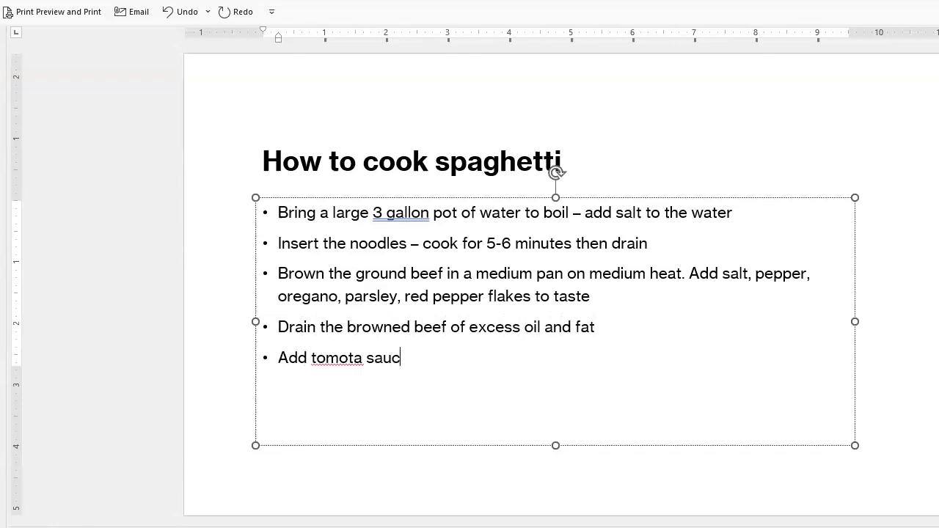
key("BackSpace")
key("BackSpace")
key("BackSpace")
type("ato")
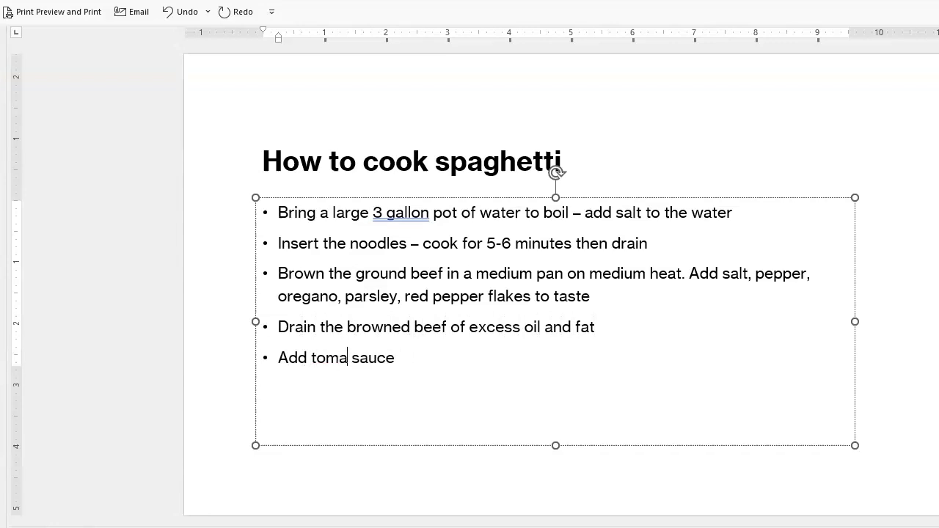
key("Right")
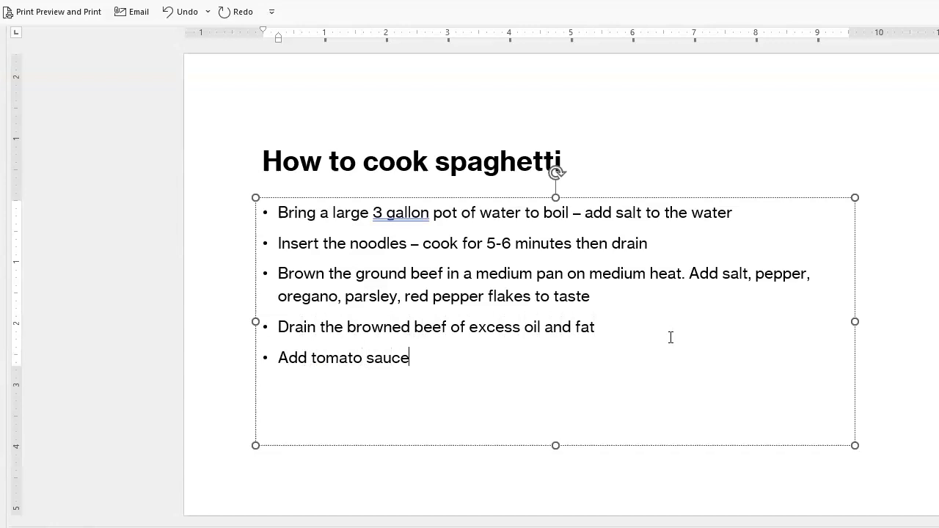
type("to the beef")
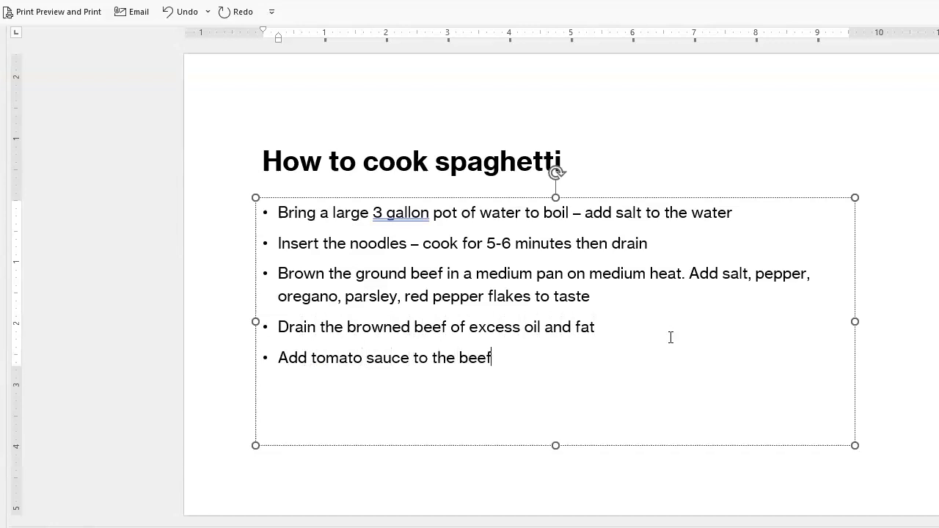
type(", add salt, pepper, oregano to taste")
key("Return")
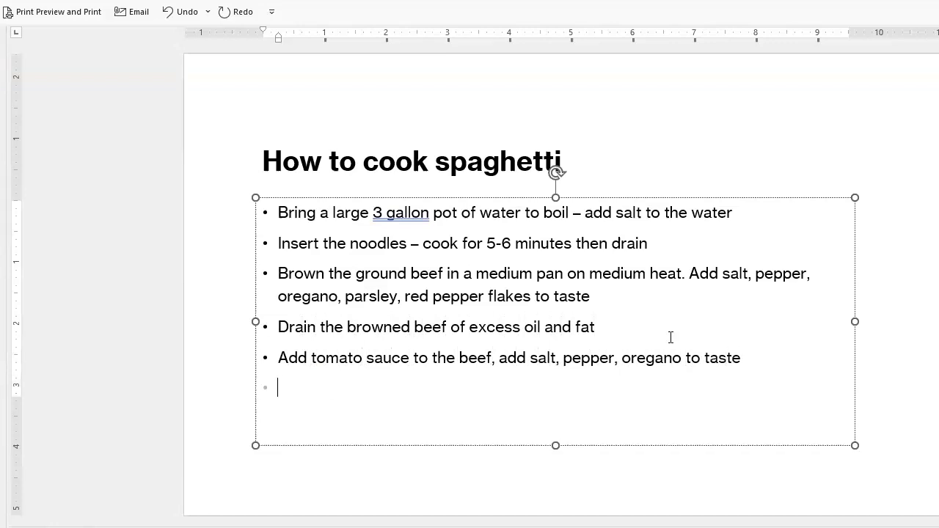
Step: Enter "Combine drained noodles with beef/sauce mixture and enjoy" as the sixth bullet of the cooking instructions
type("Combine dar")
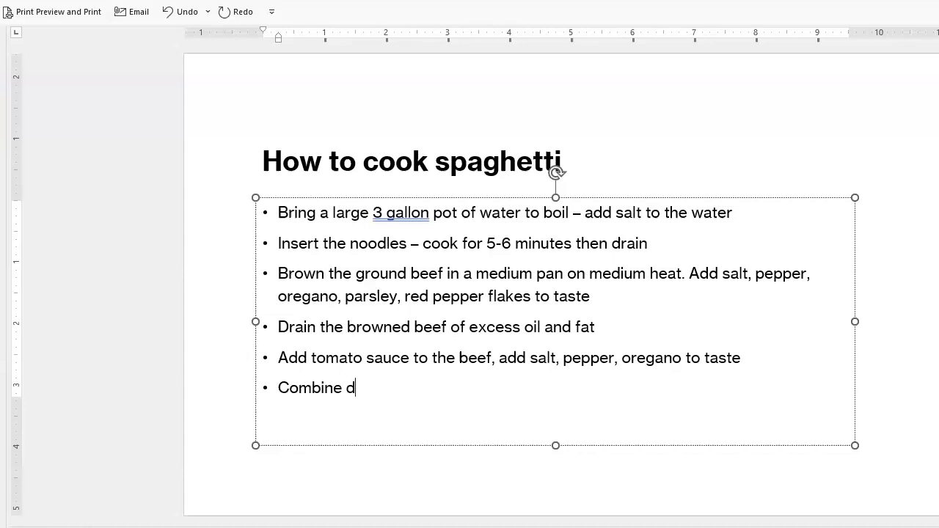
key("BackSpace")
key("BackSpace")
type("rained no")
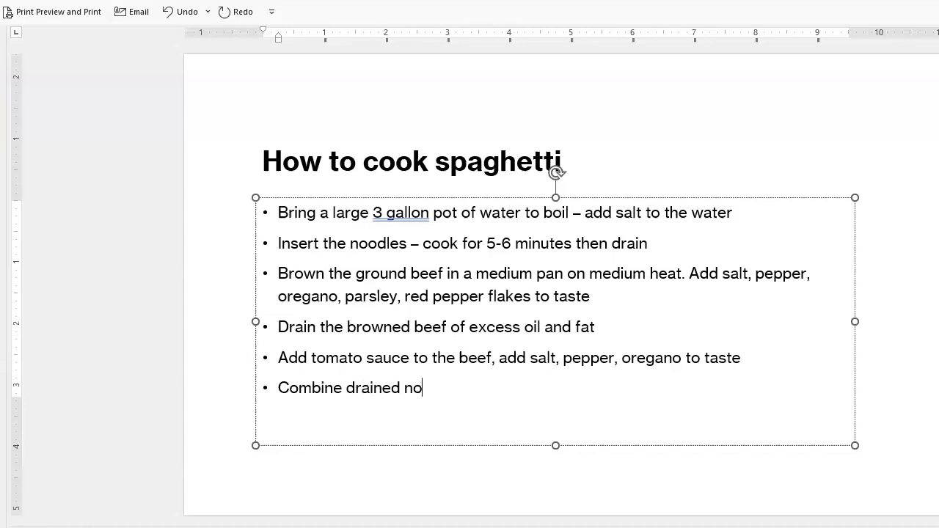
type("odles with be")
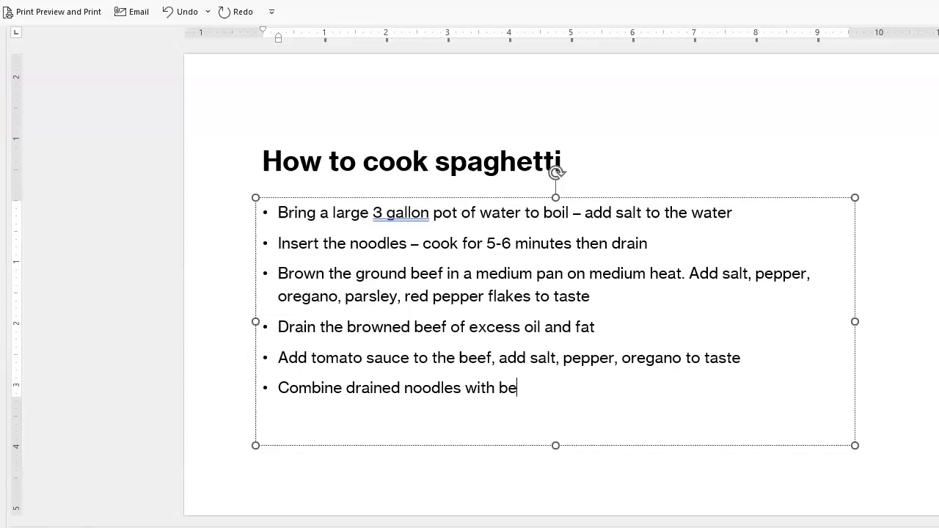
type("ef/sauce mixture ")
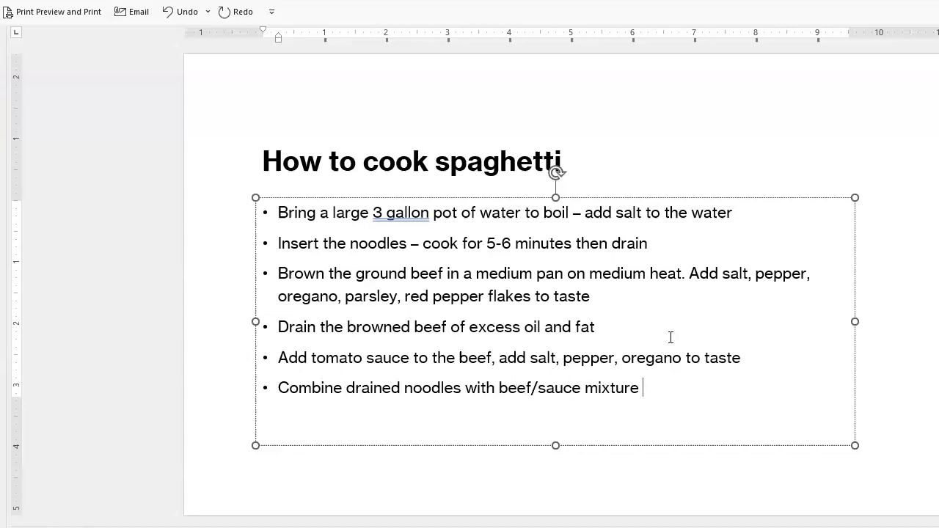
type("and enjoy")
key("Return")
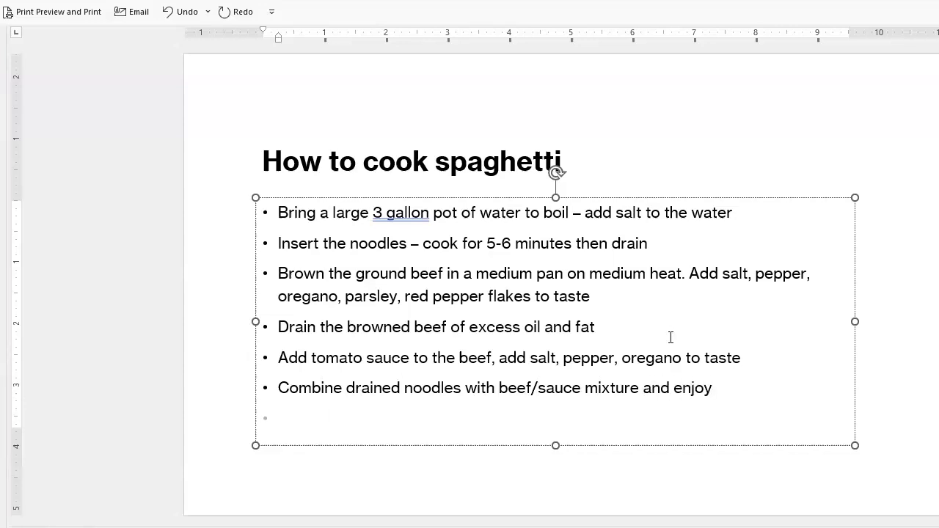
Step: Enter "Top with Parmesan for a nice finishing touch" as the seventh bullet of the cooking instructions
type("Top with Parmesan")
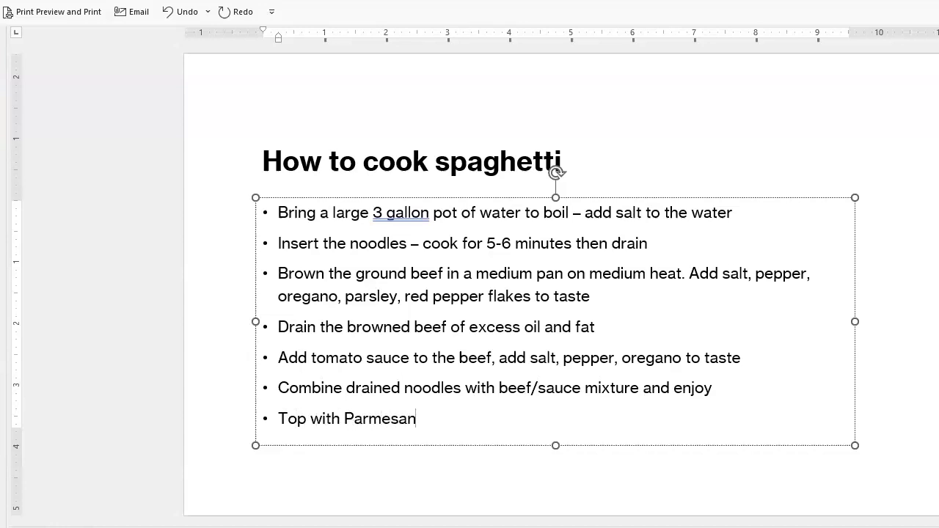
type(" for a nice fi")
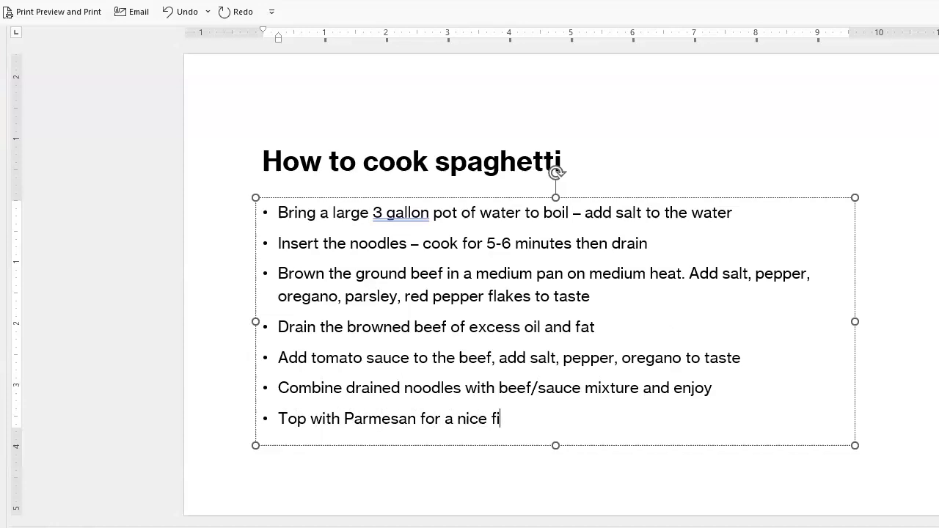
type("nishing touch")
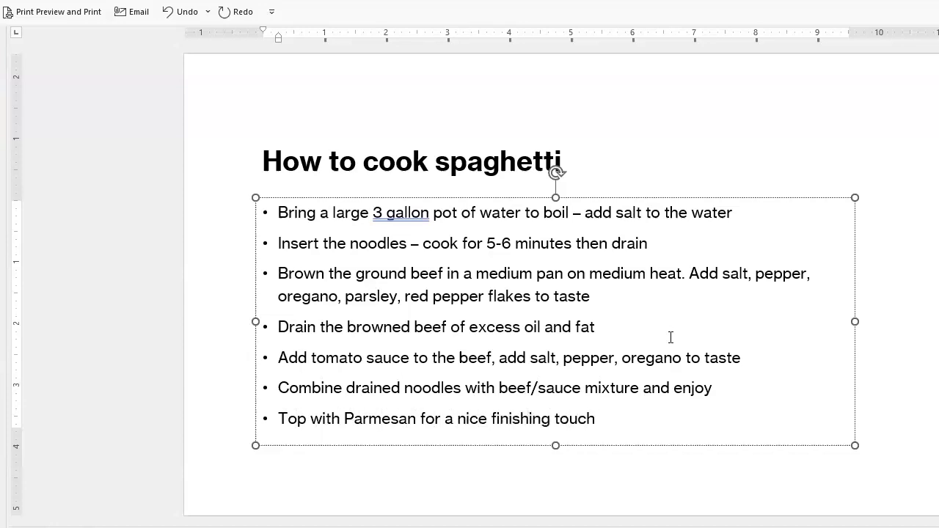
left_click(928, 213)
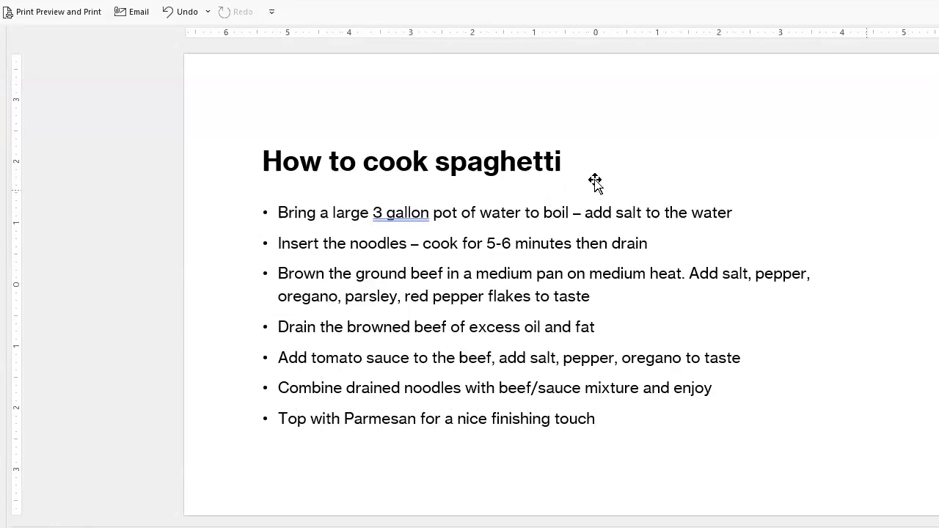
Step: Enlarge the text of the "How to cook spaghetti" title by several font size increments
left_click(455, 180)
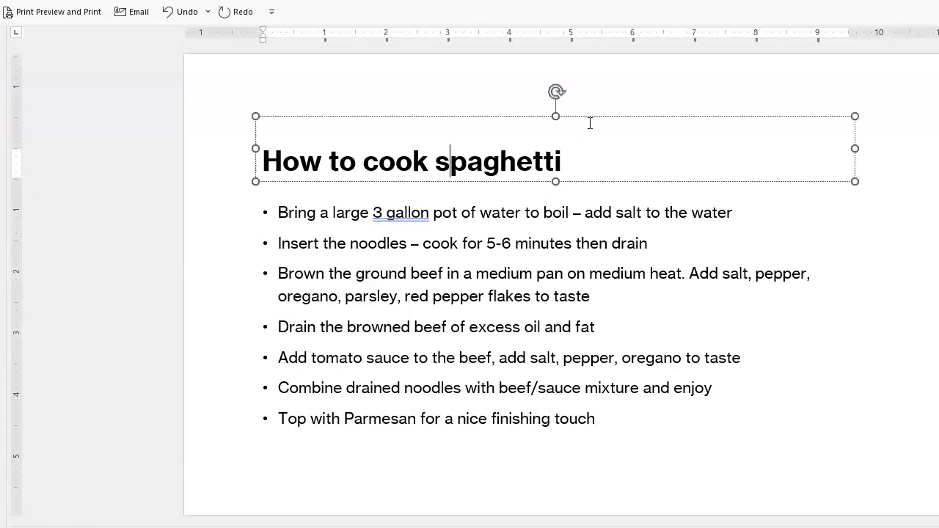
key("Escape")
key("ctrl+shift+period")
key("ctrl+shift+period")
key("ctrl+shift+period")
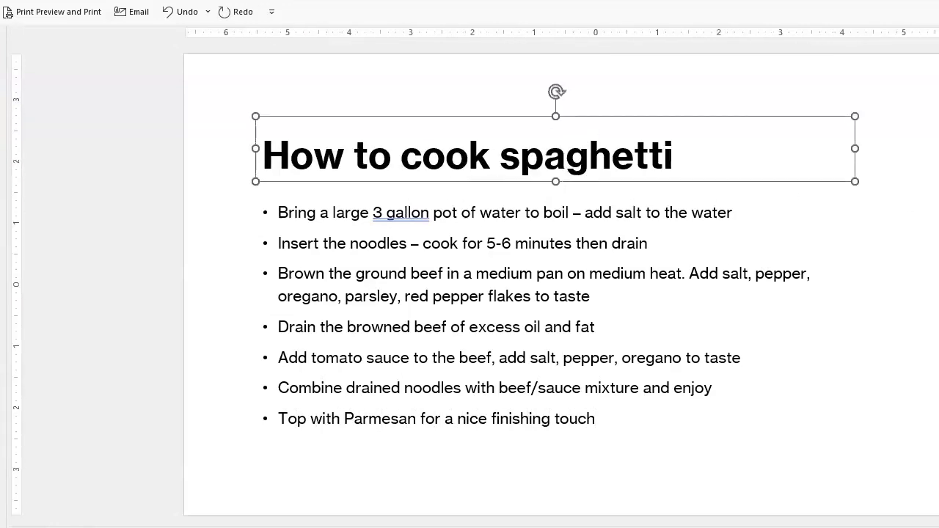
Step: Increase the font size of the cooking instruction bullets and enlarge their text box to give the list more room
left_click(507, 273)
key("Escape")
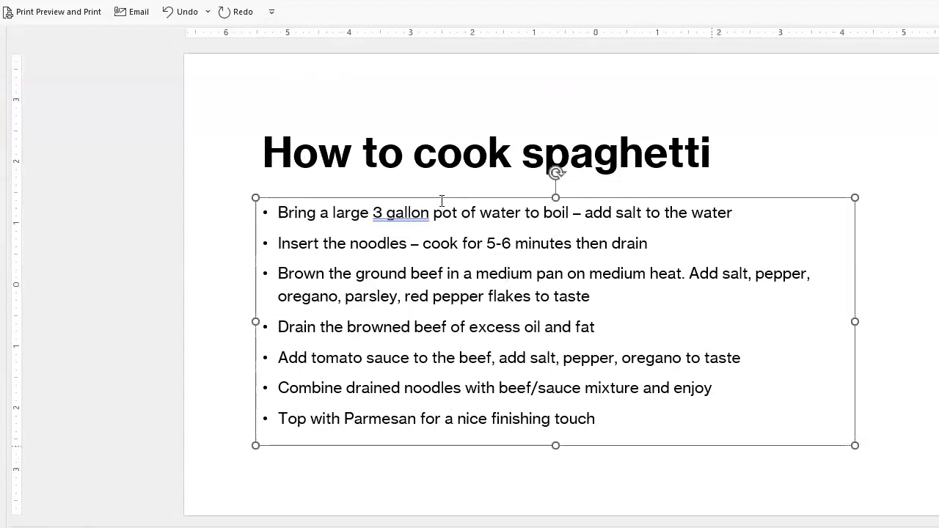
key("ctrl+shift+period")
key("ctrl+shift+period")
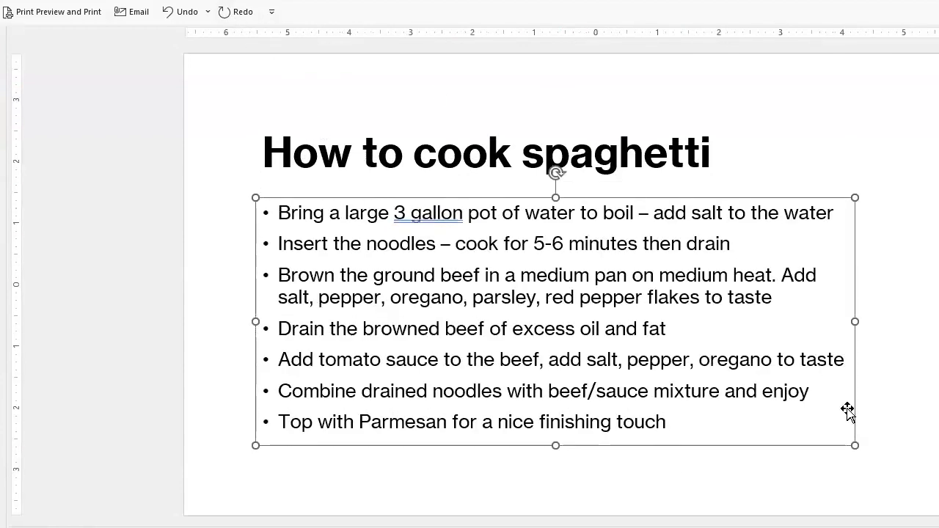
left_click_drag(880, 457, 891, 477)
Step: Move the "How to cook spaghetti" title higher on the slide, away from the bullet list
left_click(597, 180)
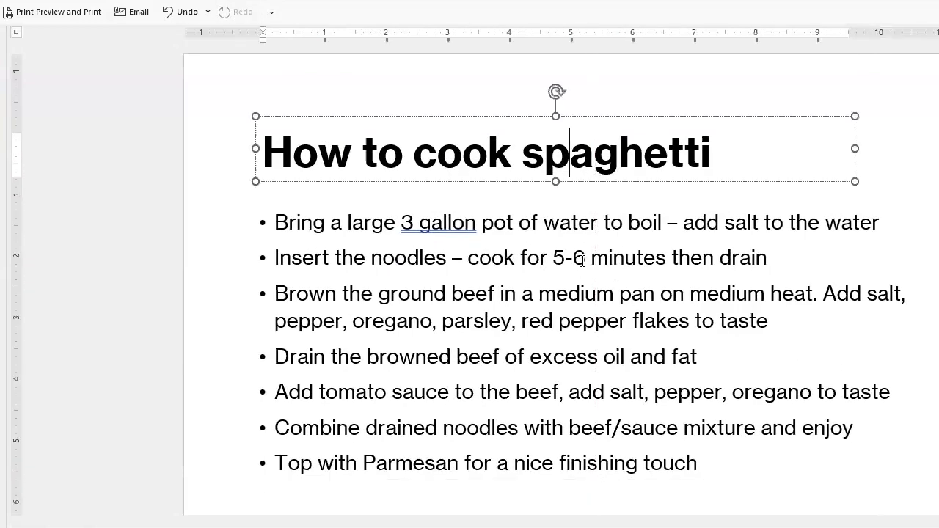
left_click_drag(618, 168, 615, 141)
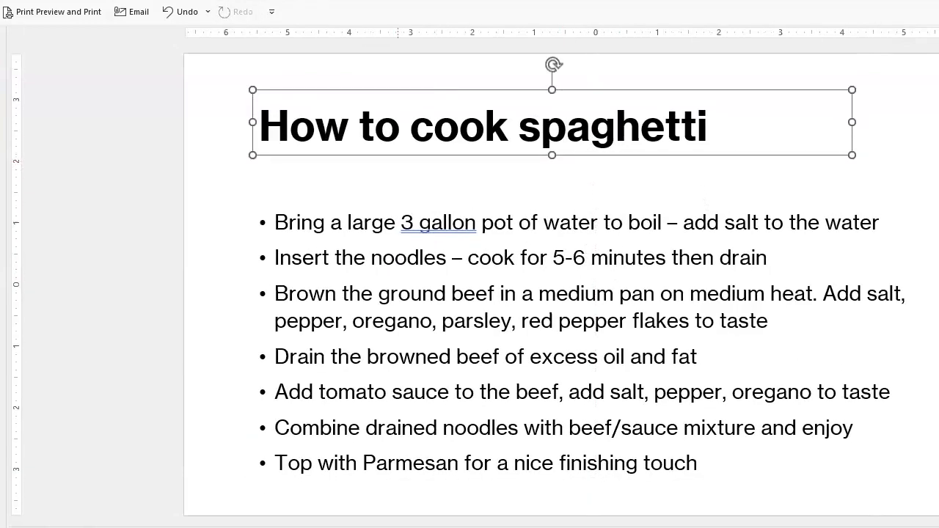
Step: Search online pictures for cooking and insert the photo of the grey-haired man leaning over a pot on the stove
left_click(315, 2)
left_click(156, 107)
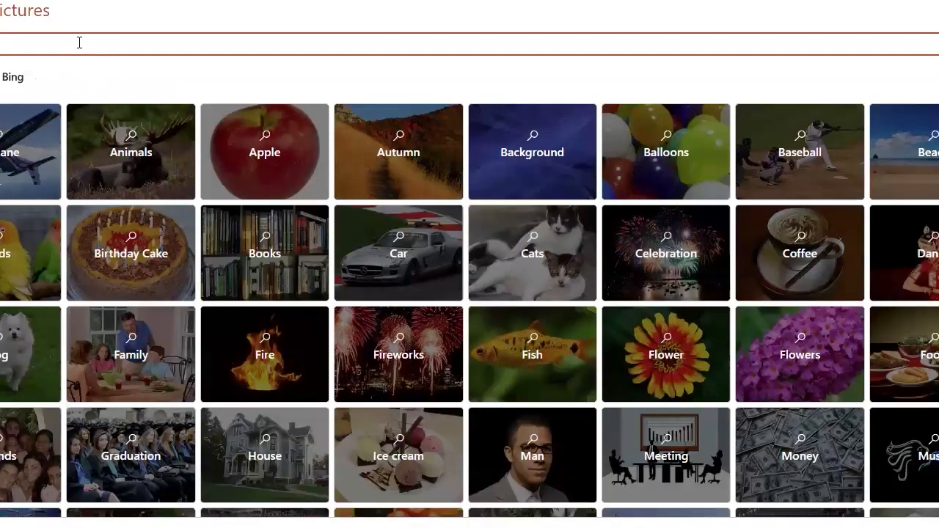
type("king")
key("Return")
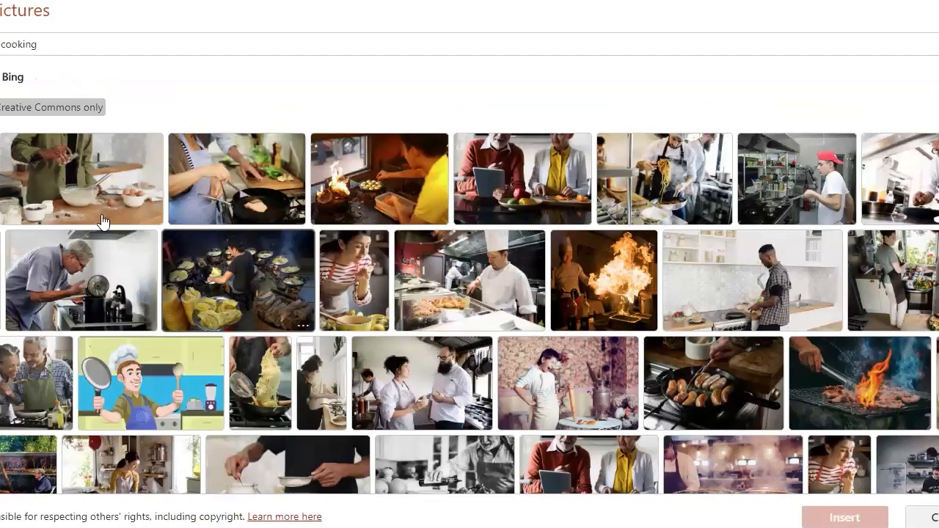
left_click(91, 302)
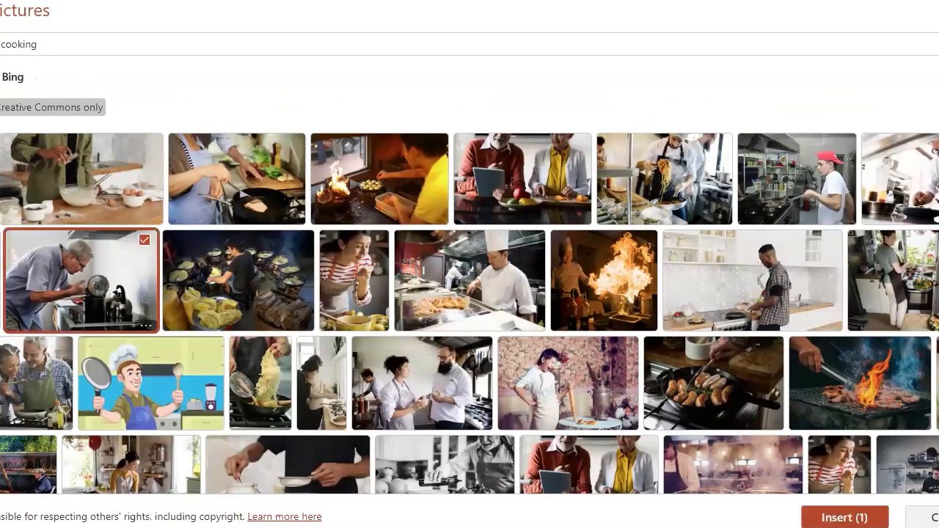
left_click(842, 519)
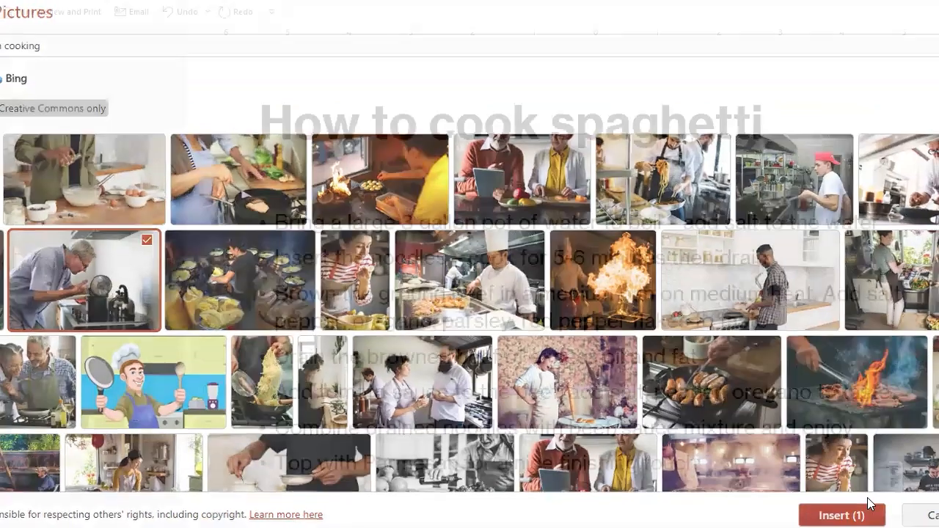